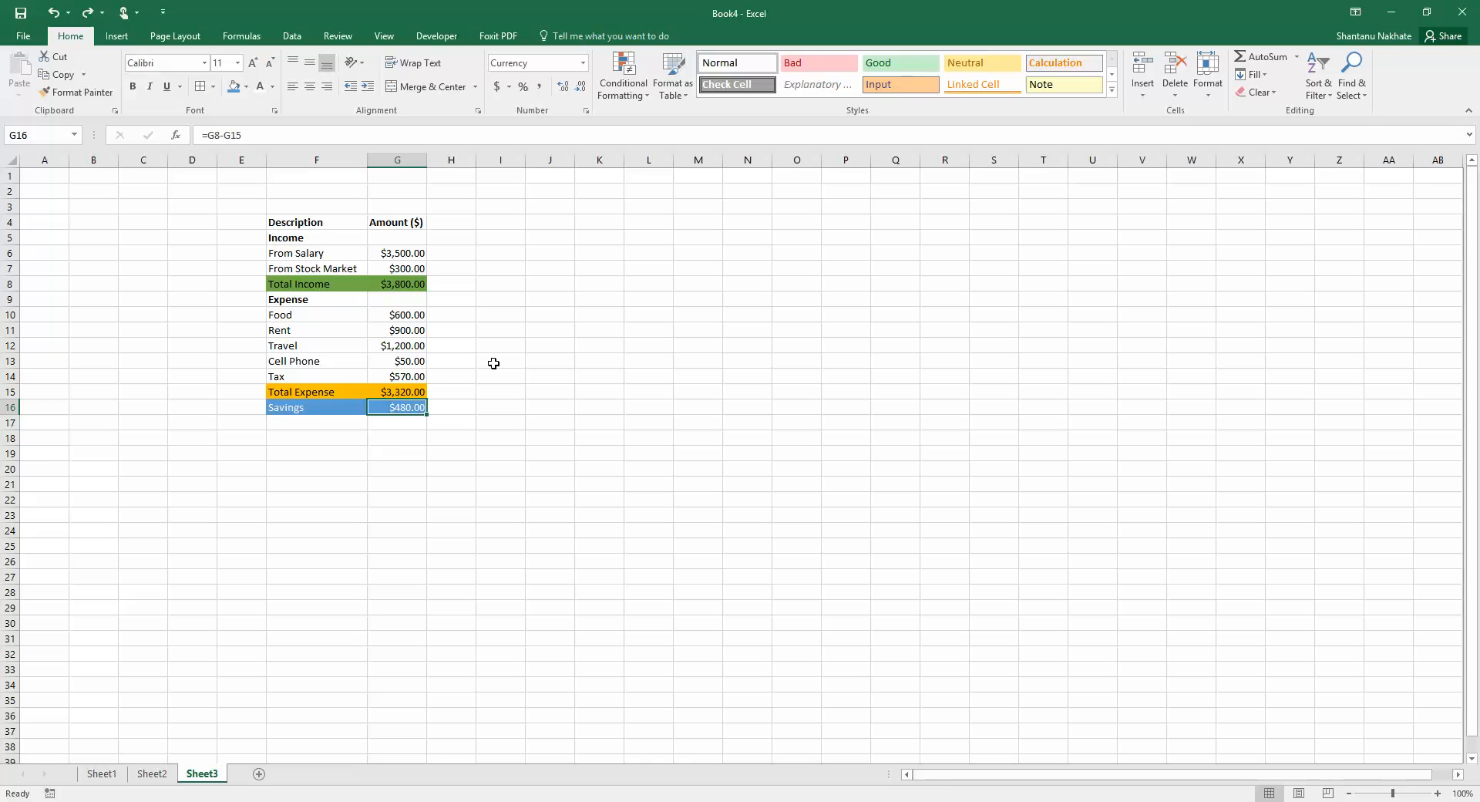
Replace the Savings amount formula with -5
{"action": "type", "text": "-5"}
{"action": "key", "text": "Return"}
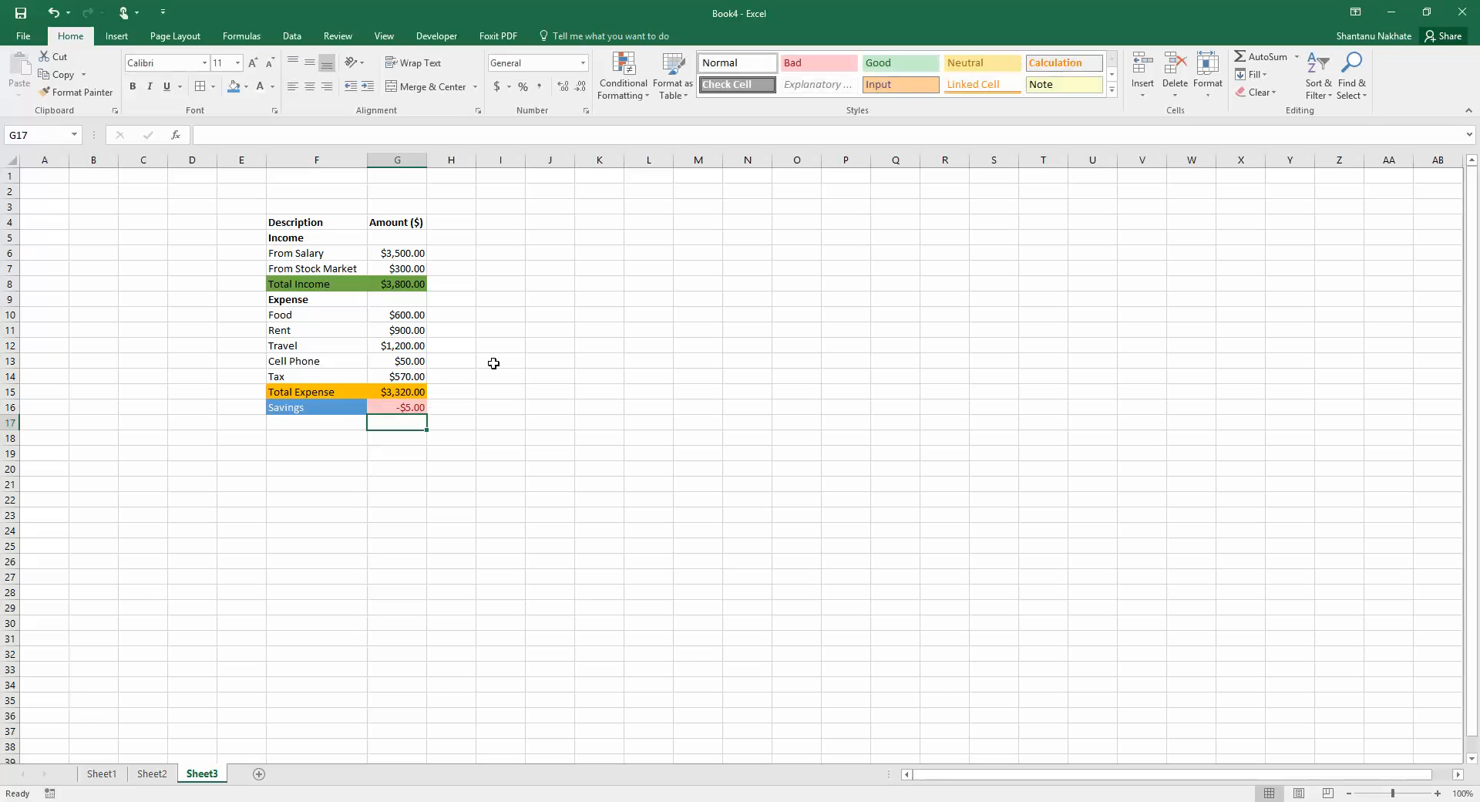
Change the Savings amount to 800
{"action": "key", "text": "Up"}
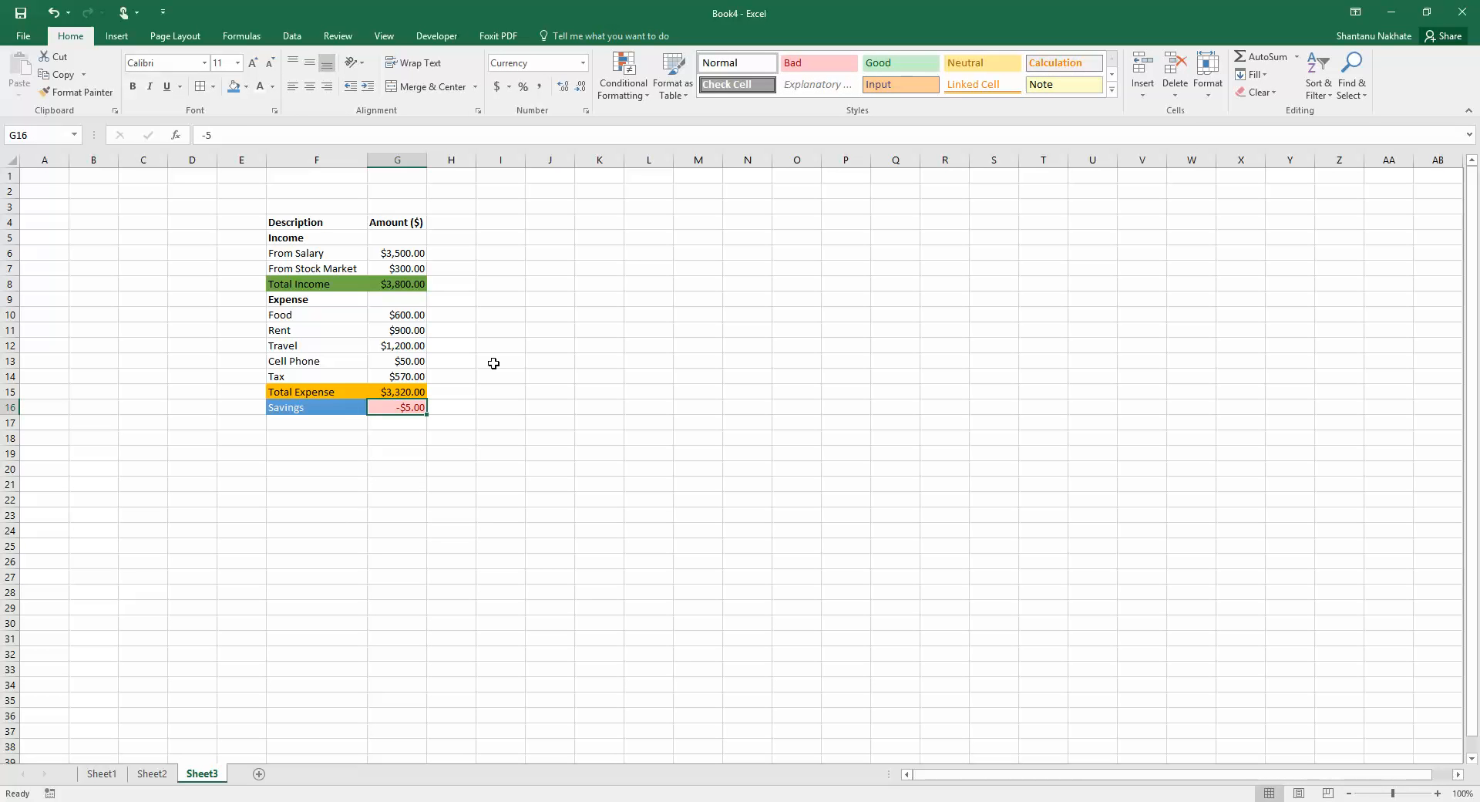
{"action": "type", "text": "800"}
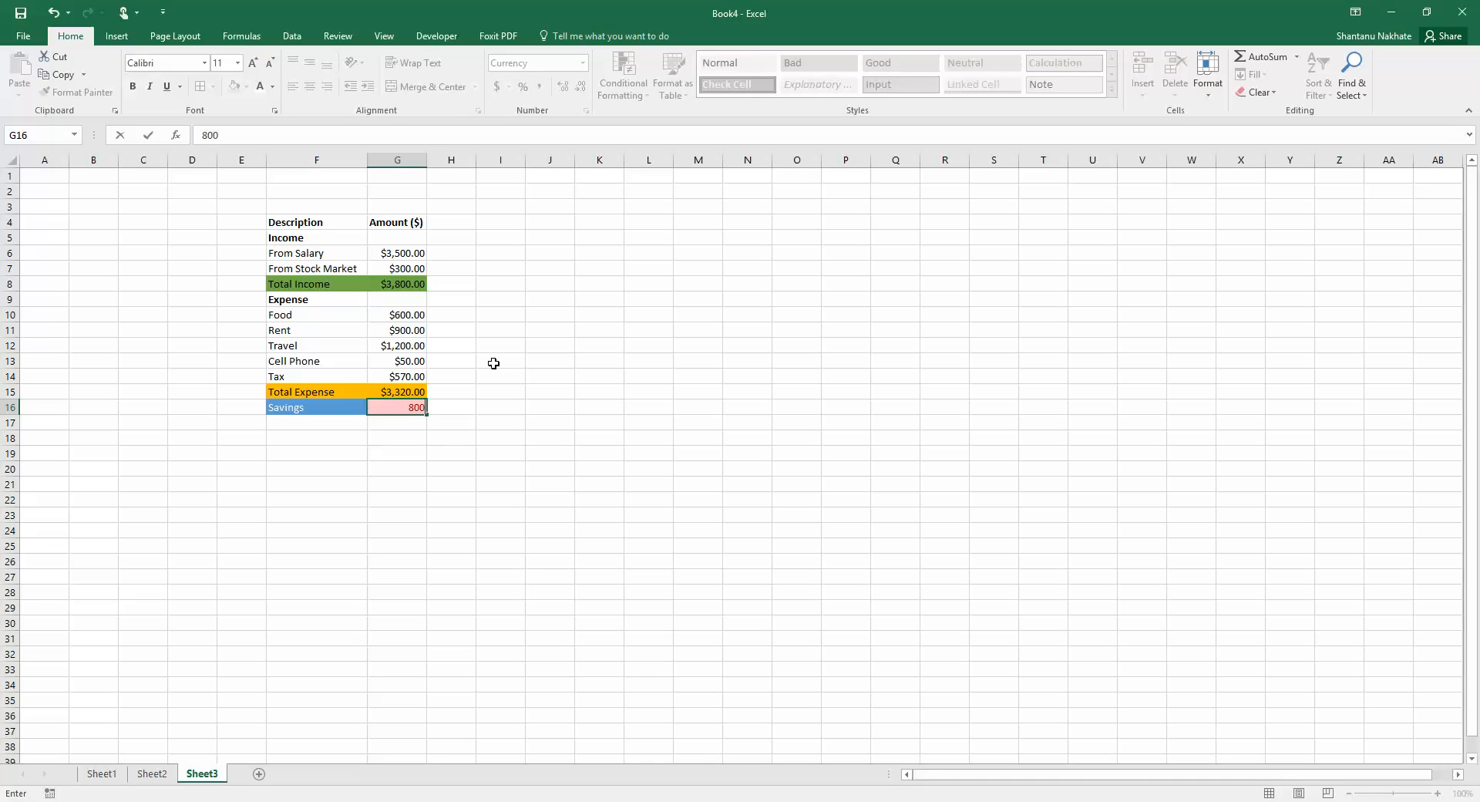
{"action": "key", "text": "Return"}
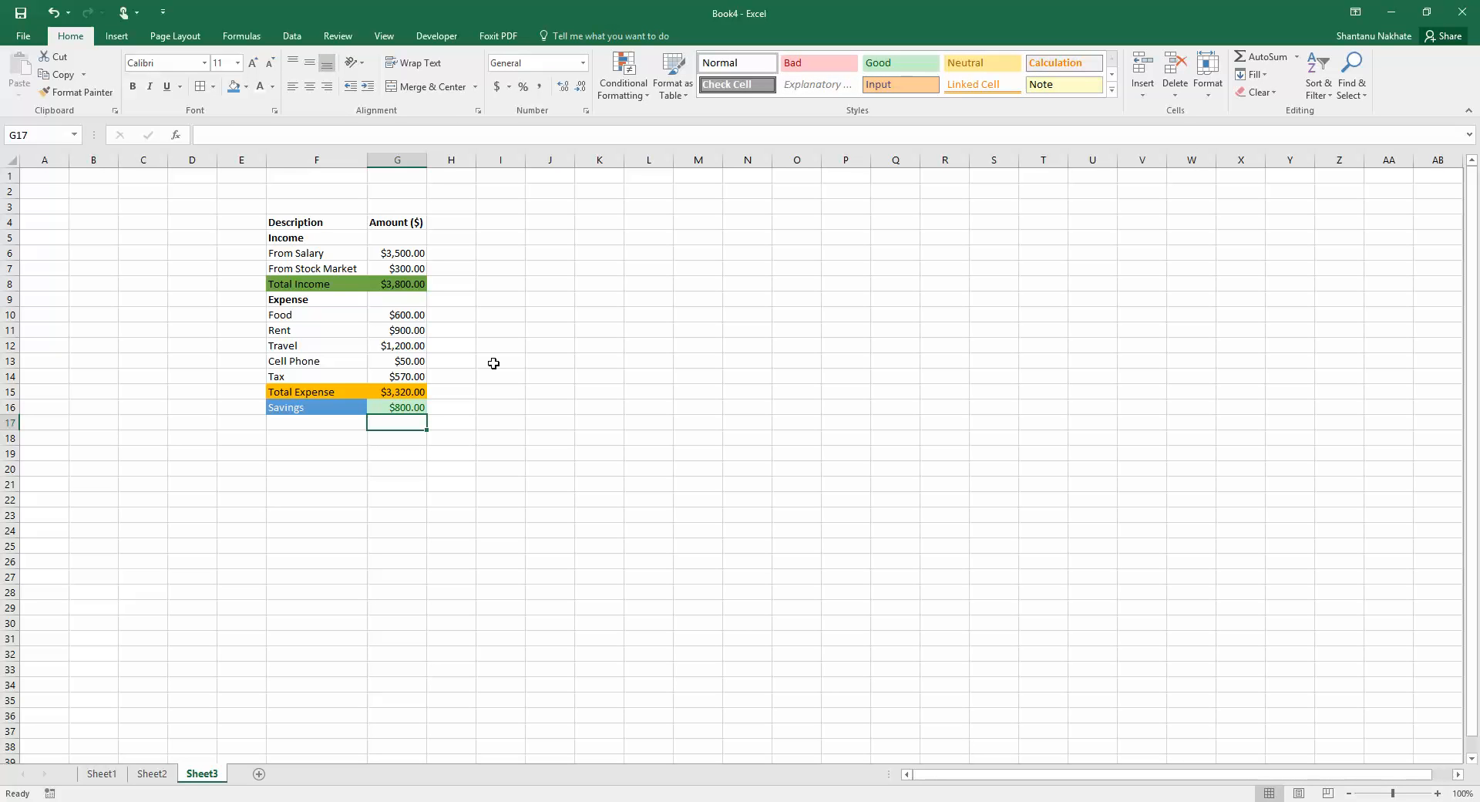
Change the Savings amount to 450
{"action": "key", "text": "Up"}
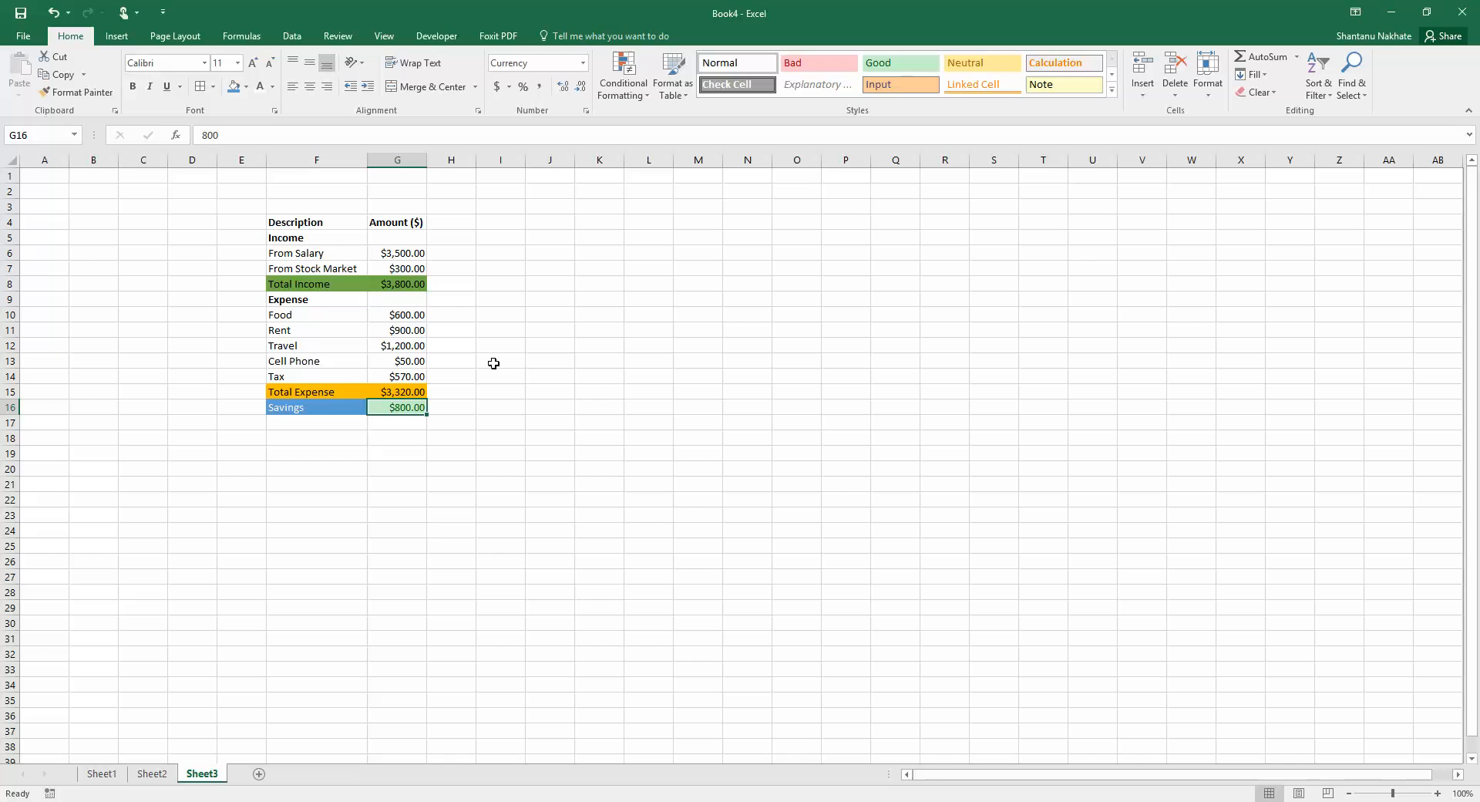
{"action": "type", "text": "450"}
{"action": "key", "text": "Return"}
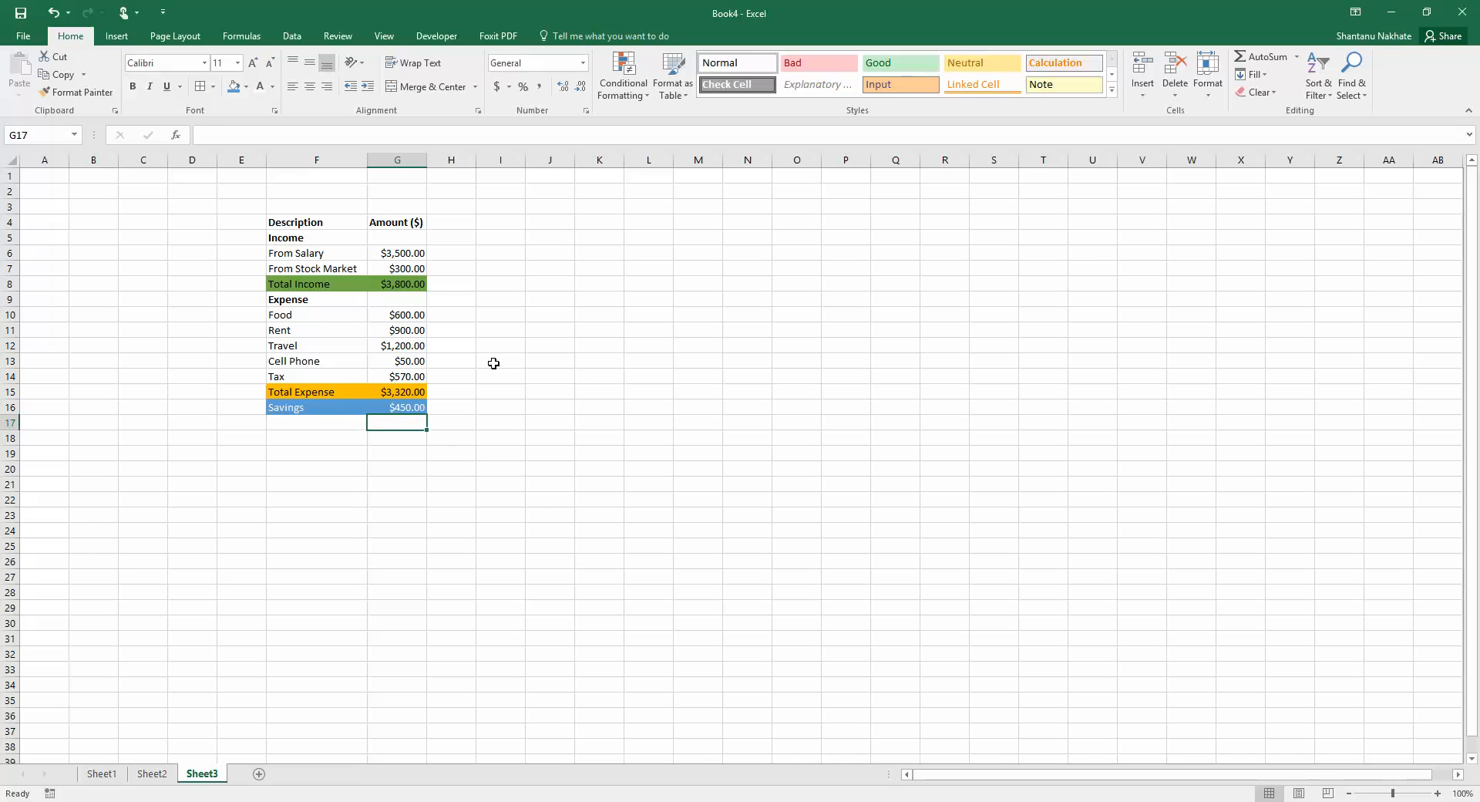
Delete both existing conditional formatting rules from the Savings amount cell
{"action": "left_click", "coordinate": [396, 407]}
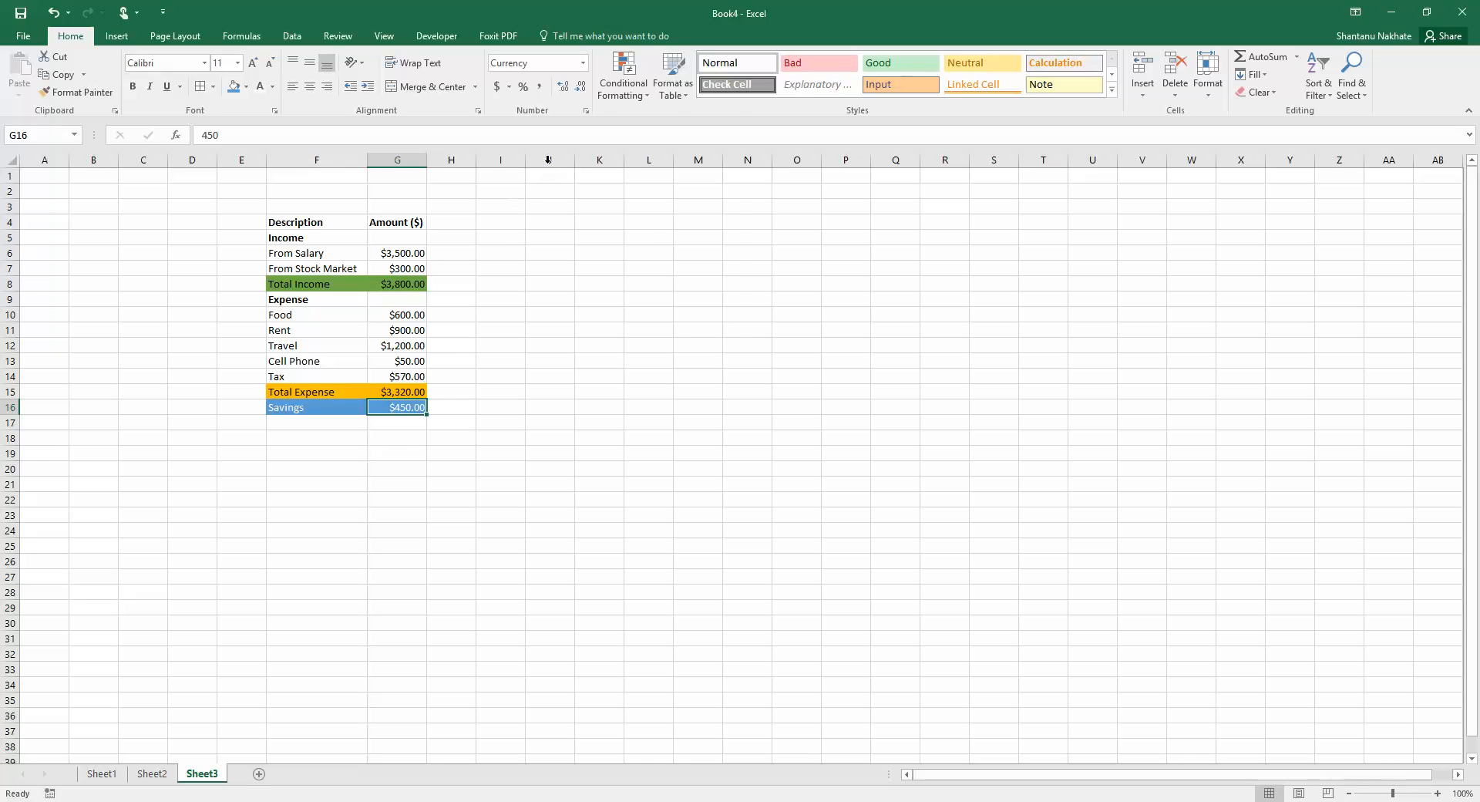
{"action": "left_click", "coordinate": [623, 77]}
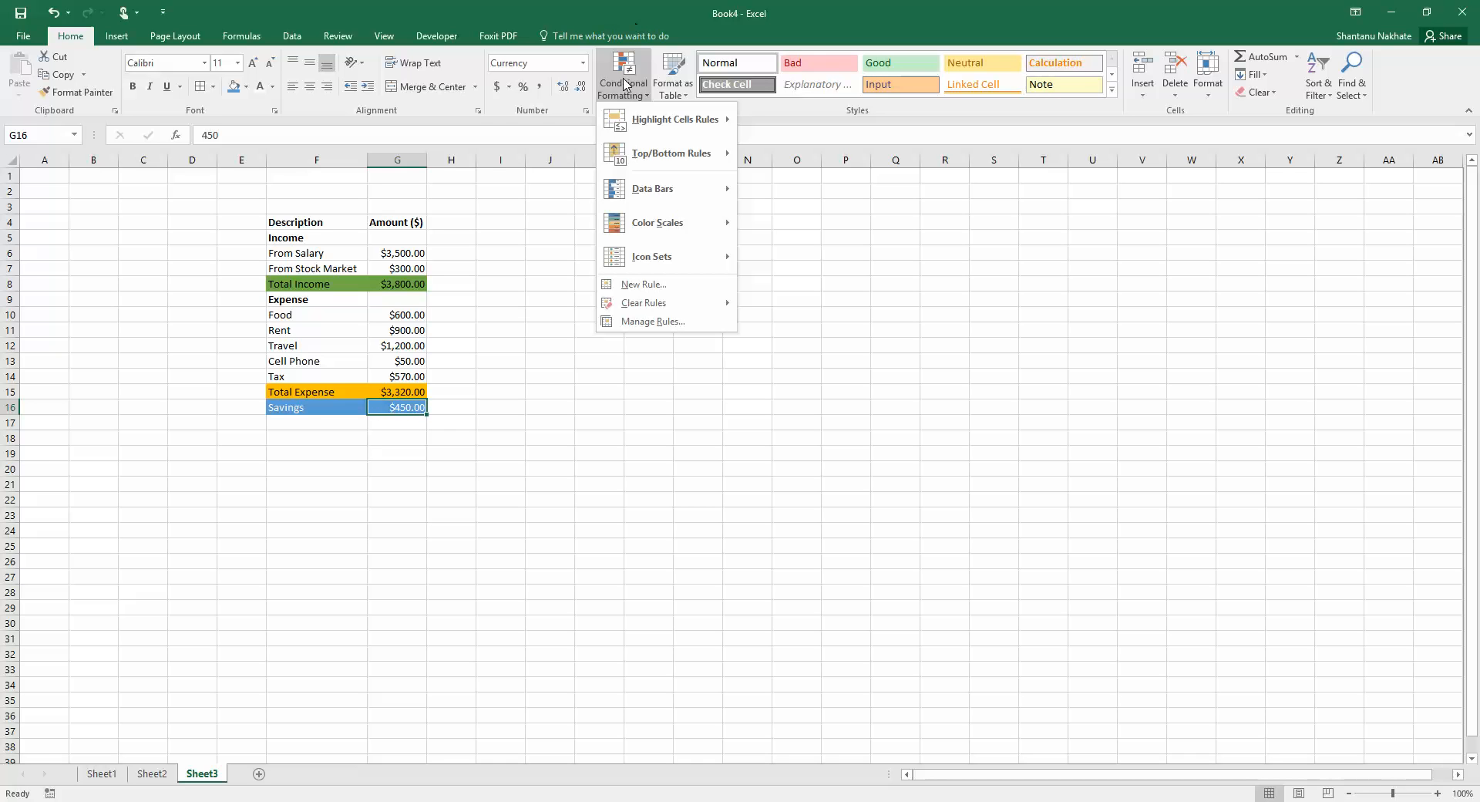
{"action": "left_click", "coordinate": [646, 322]}
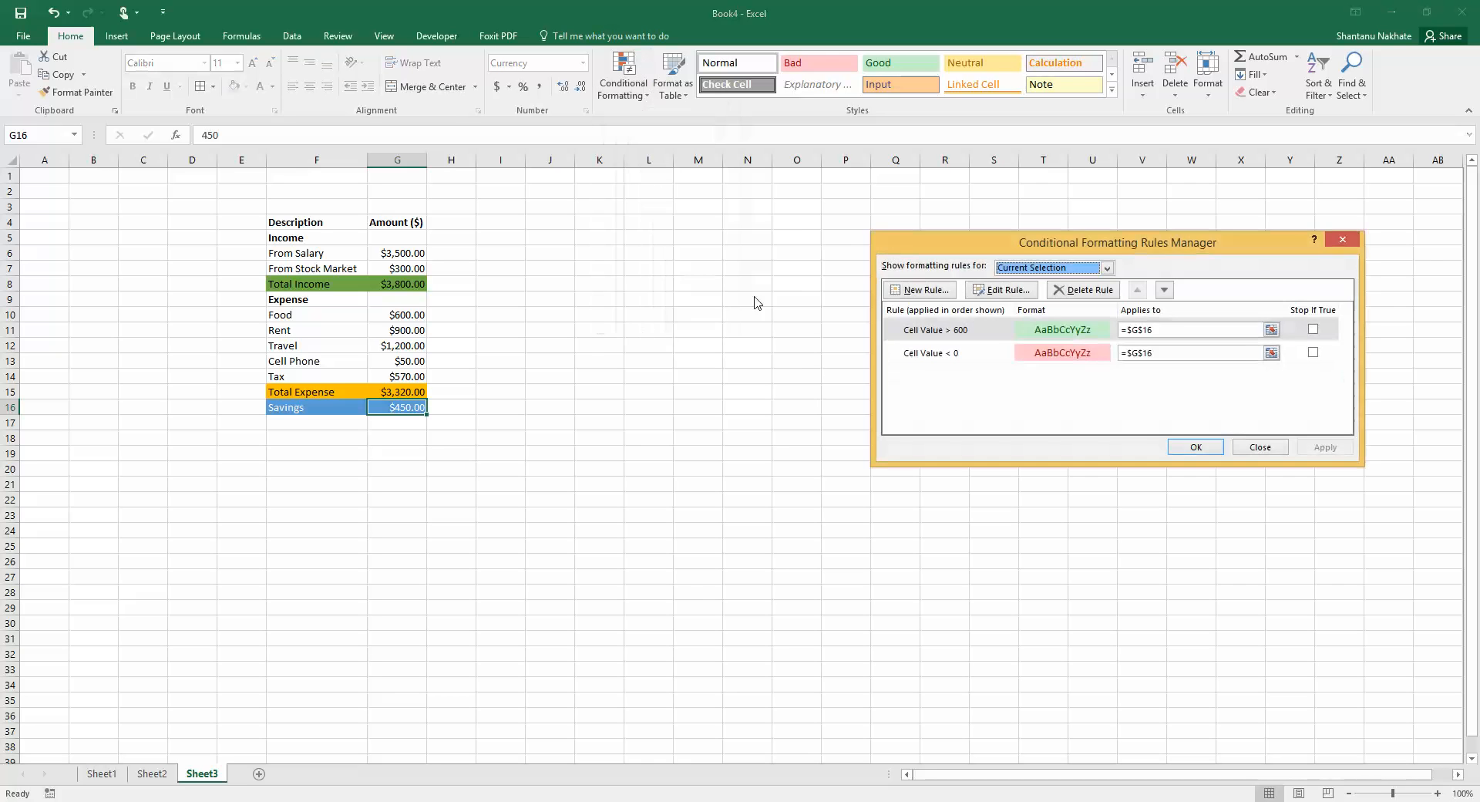
{"action": "left_click_drag", "start_coordinate": [914, 243], "coordinate": [586, 224]}
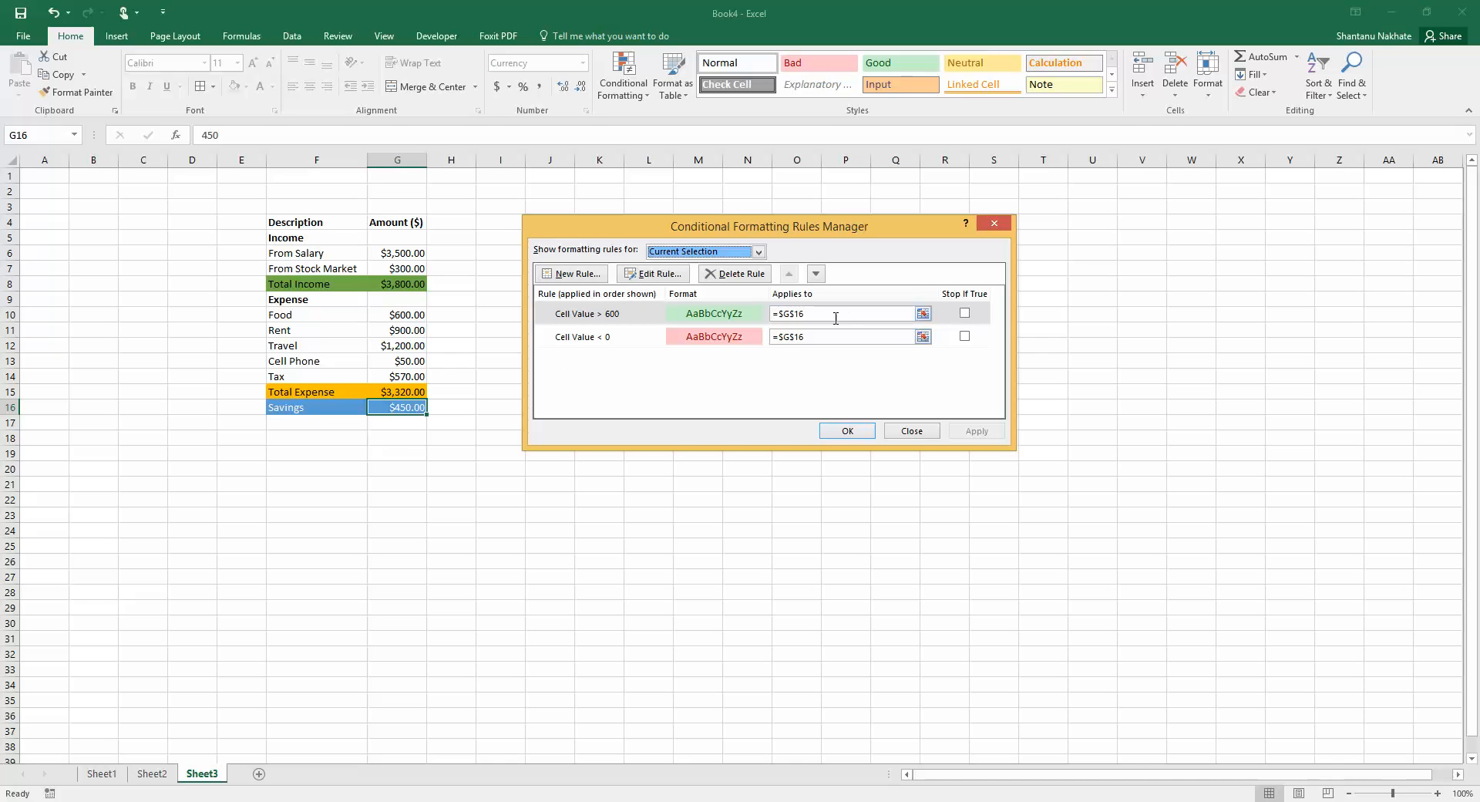
{"action": "left_click", "coordinate": [621, 316]}
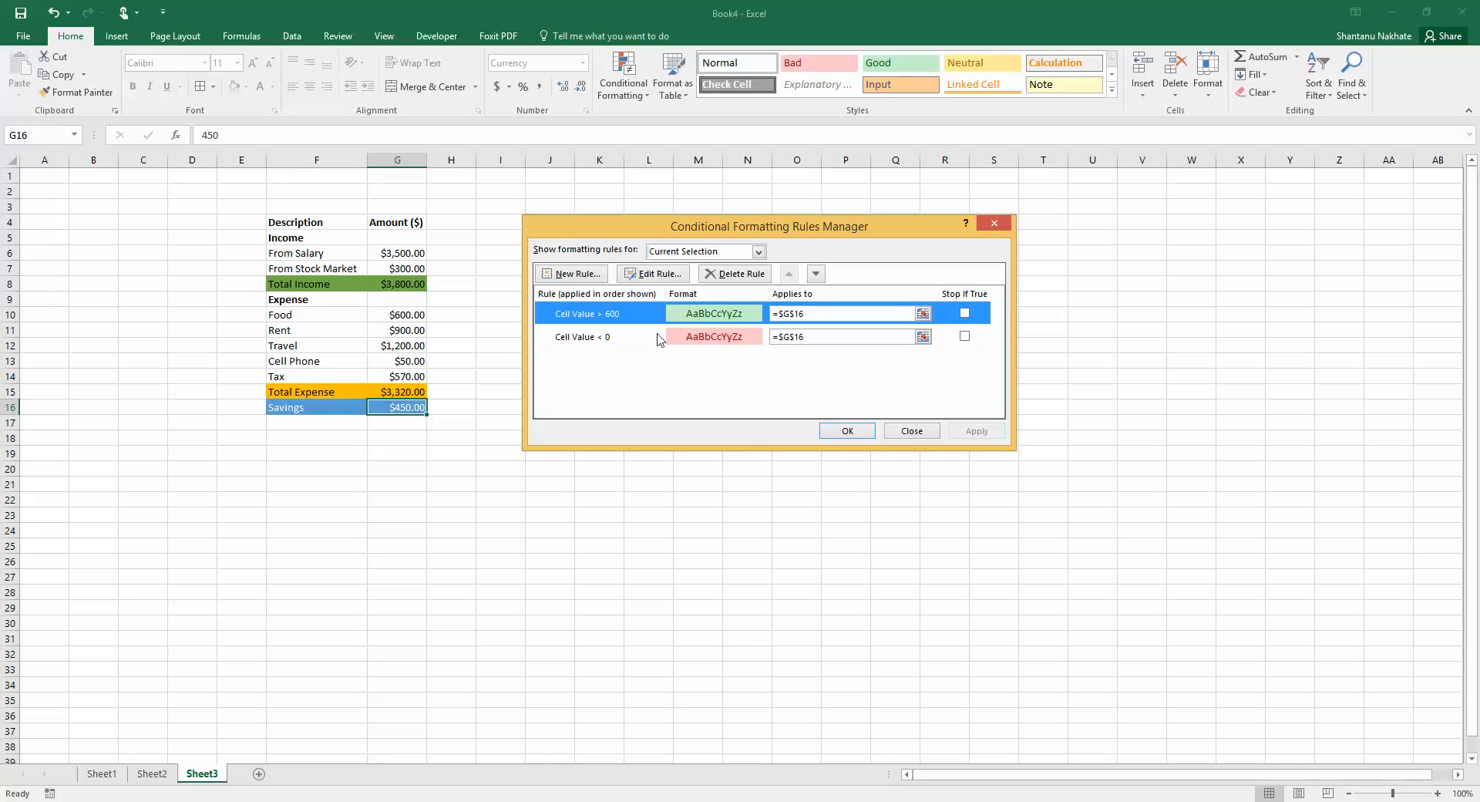
{"action": "left_click", "coordinate": [753, 274]}
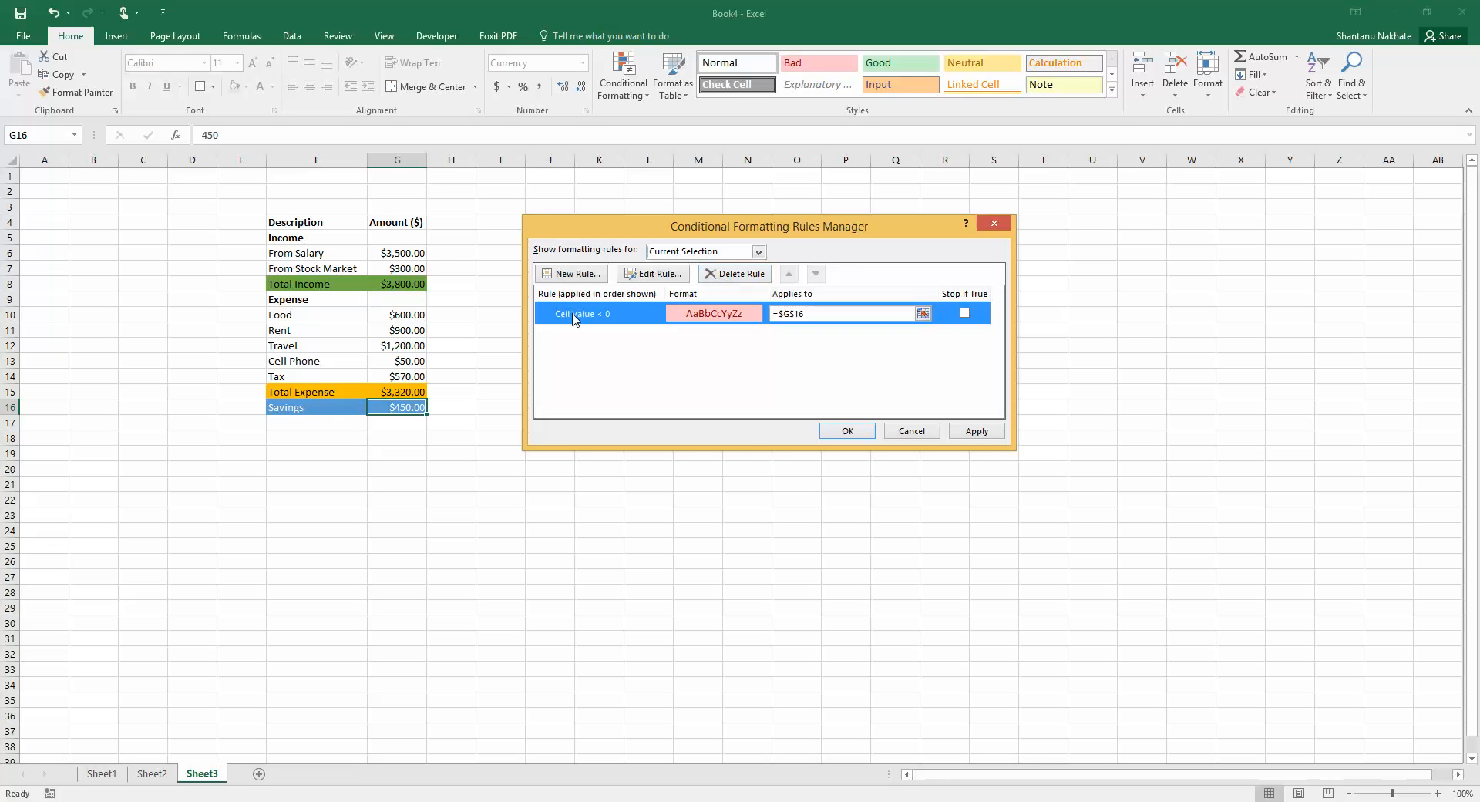
{"action": "left_click", "coordinate": [732, 277]}
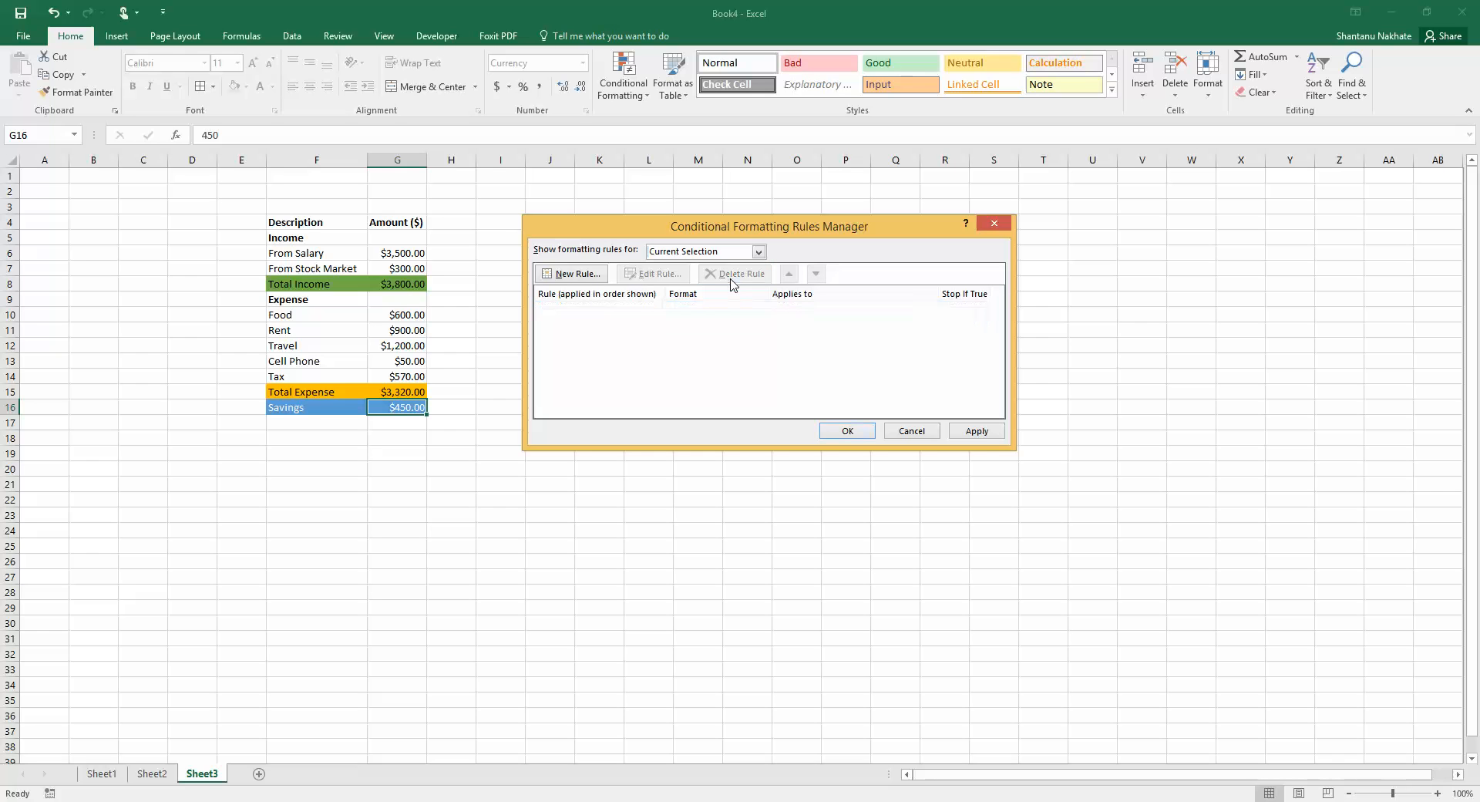
Add a conditional formatting rule giving Savings values between 100 and 600 a green fill
{"action": "left_click", "coordinate": [575, 279]}
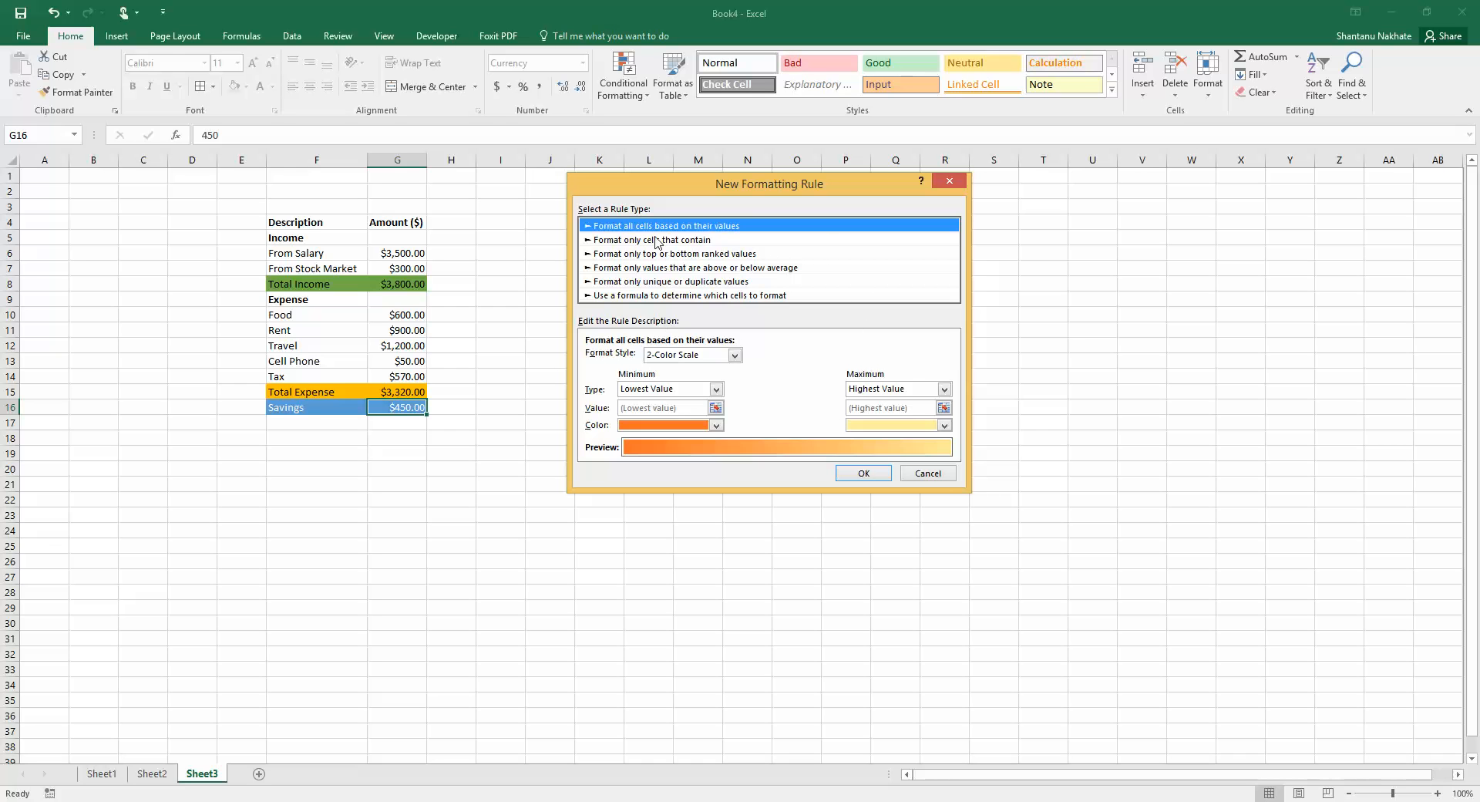
{"action": "left_click", "coordinate": [652, 240]}
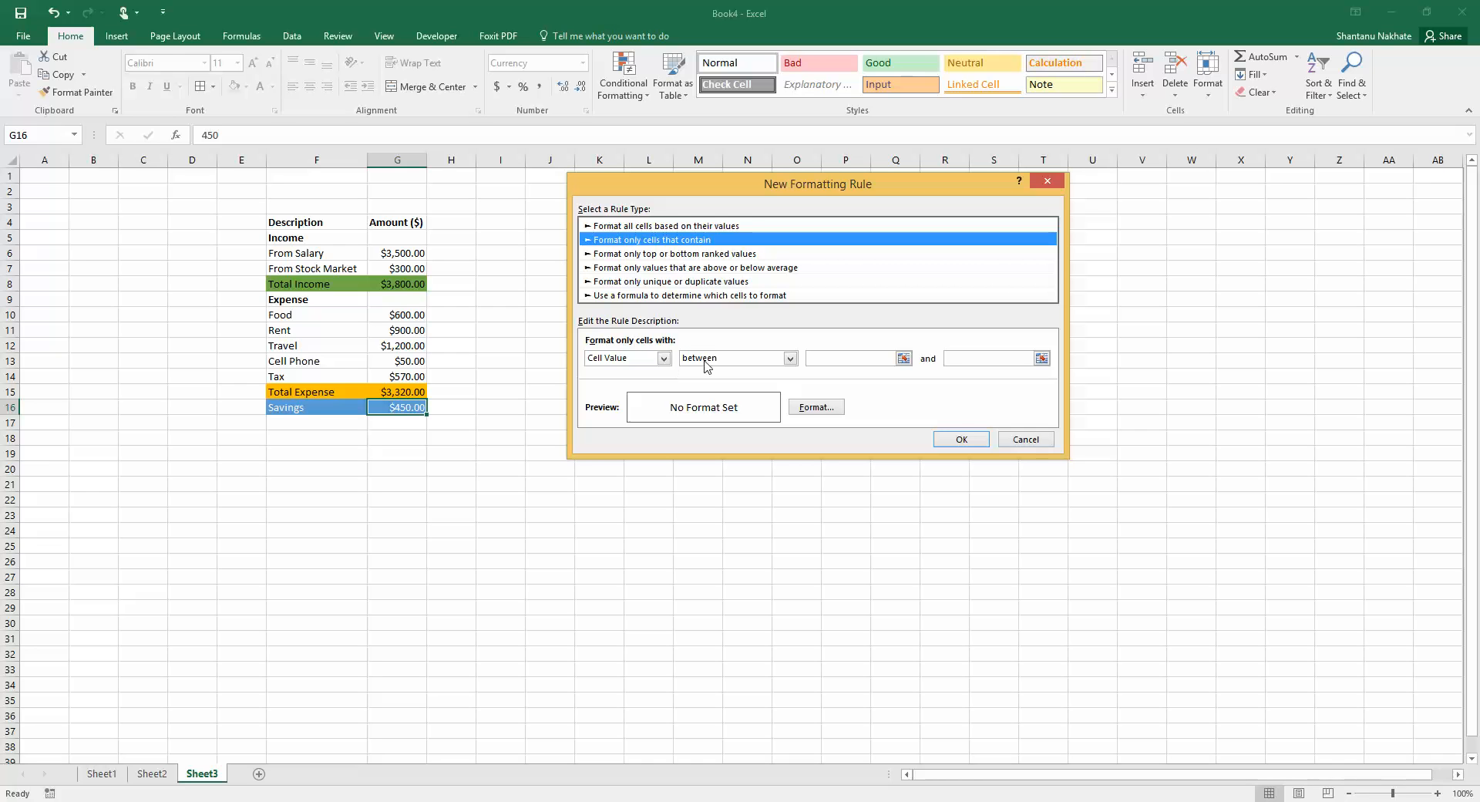
{"action": "left_click", "coordinate": [841, 360]}
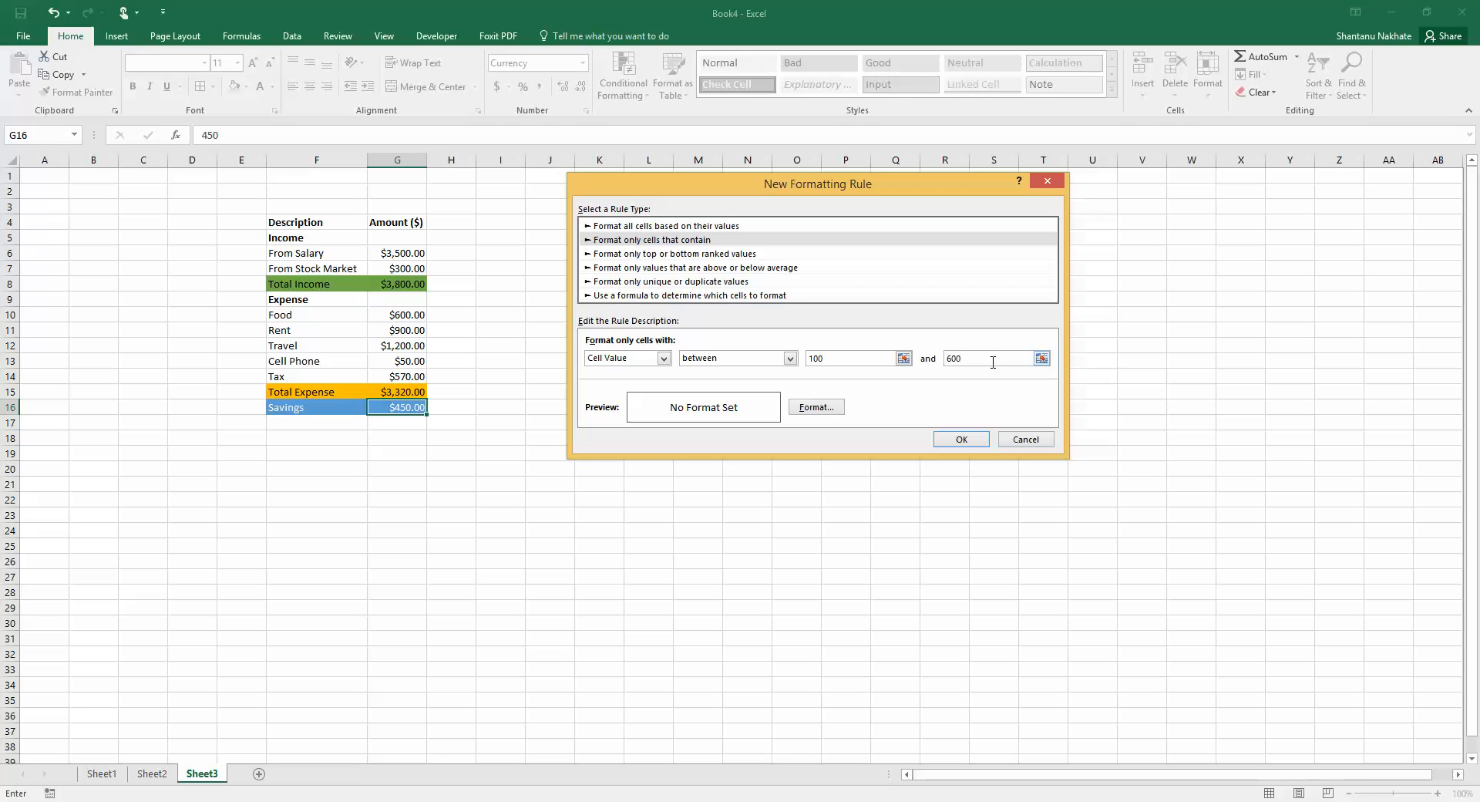
{"action": "left_click", "coordinate": [811, 412]}
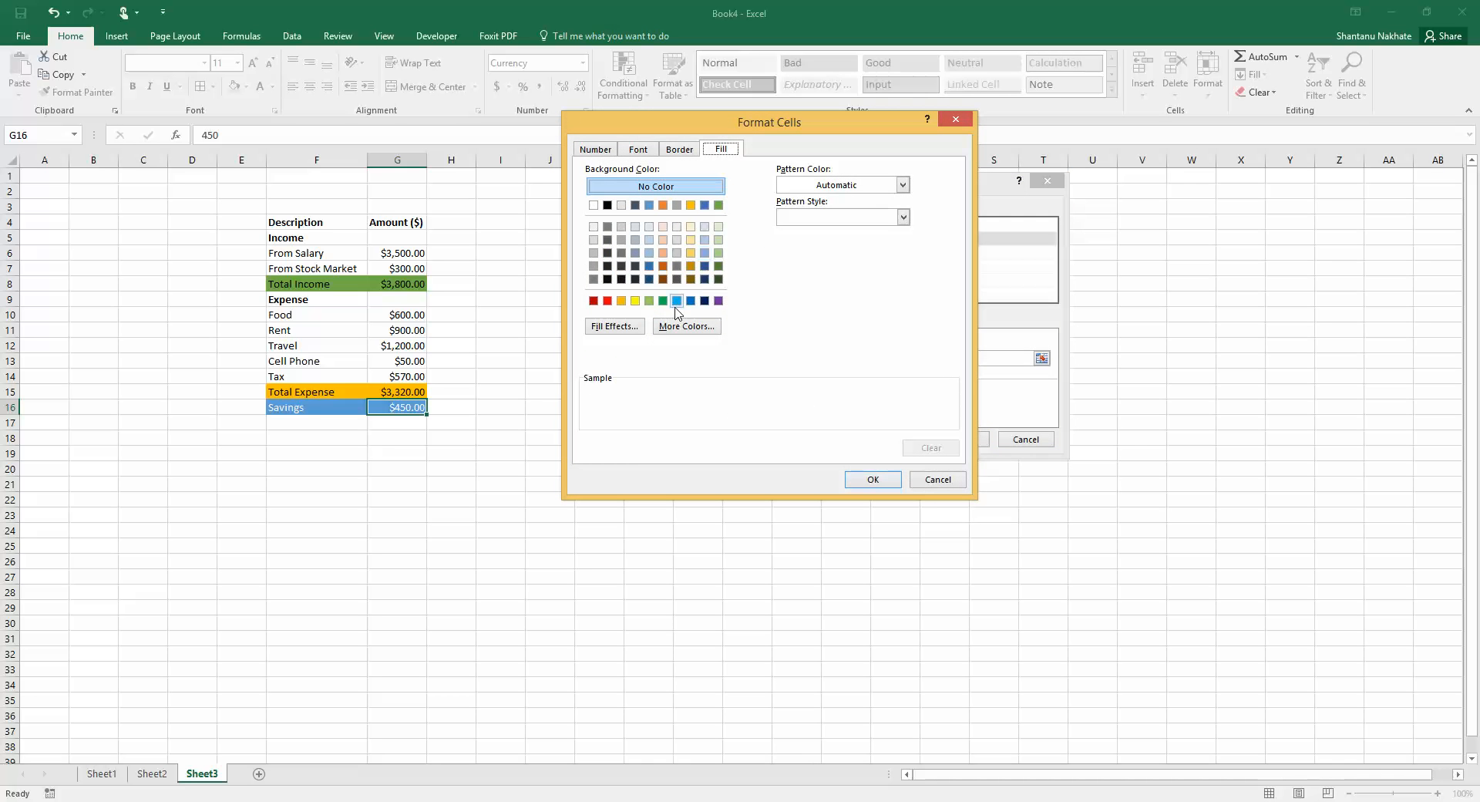
{"action": "left_click", "coordinate": [649, 301]}
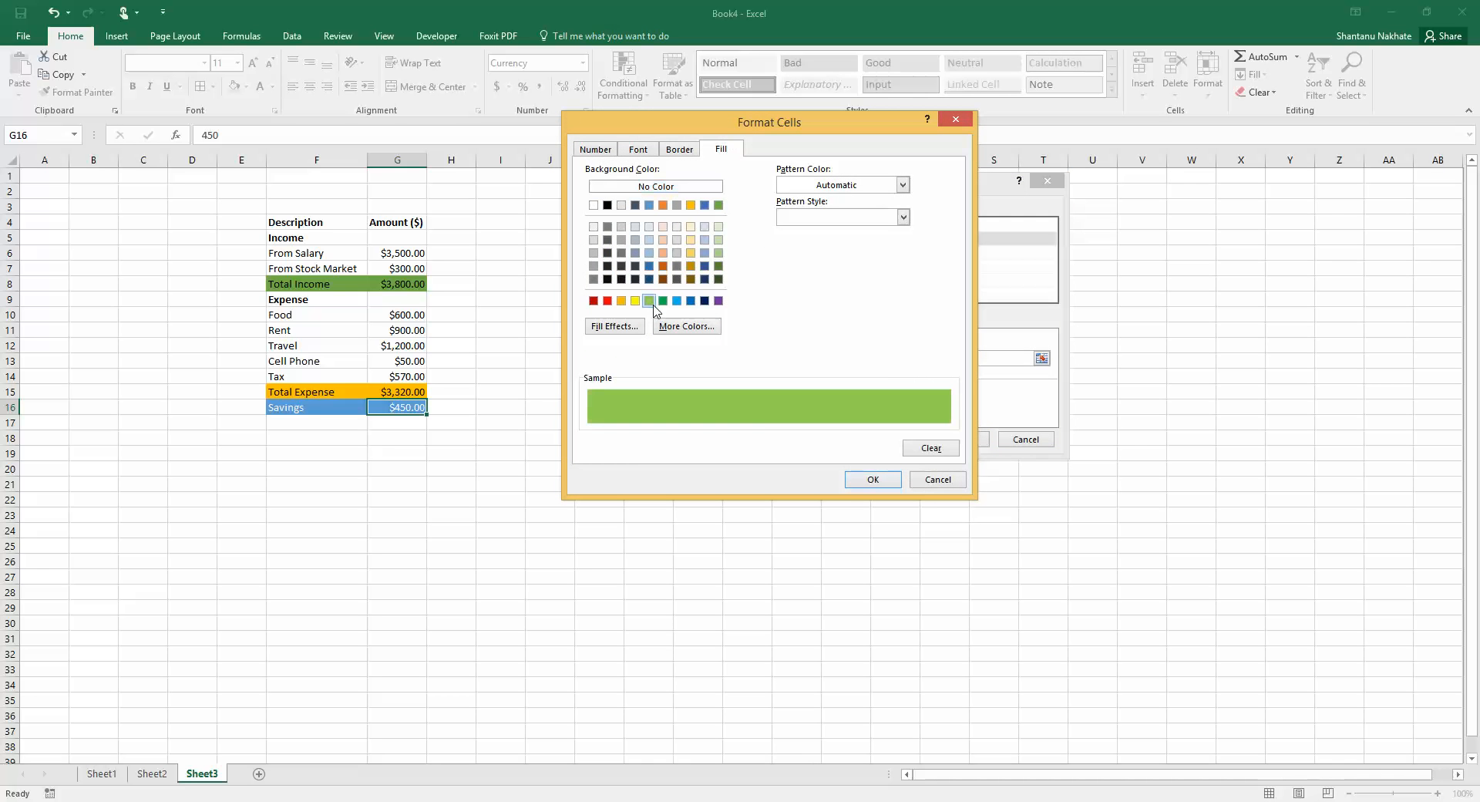
{"action": "left_click", "coordinate": [871, 482]}
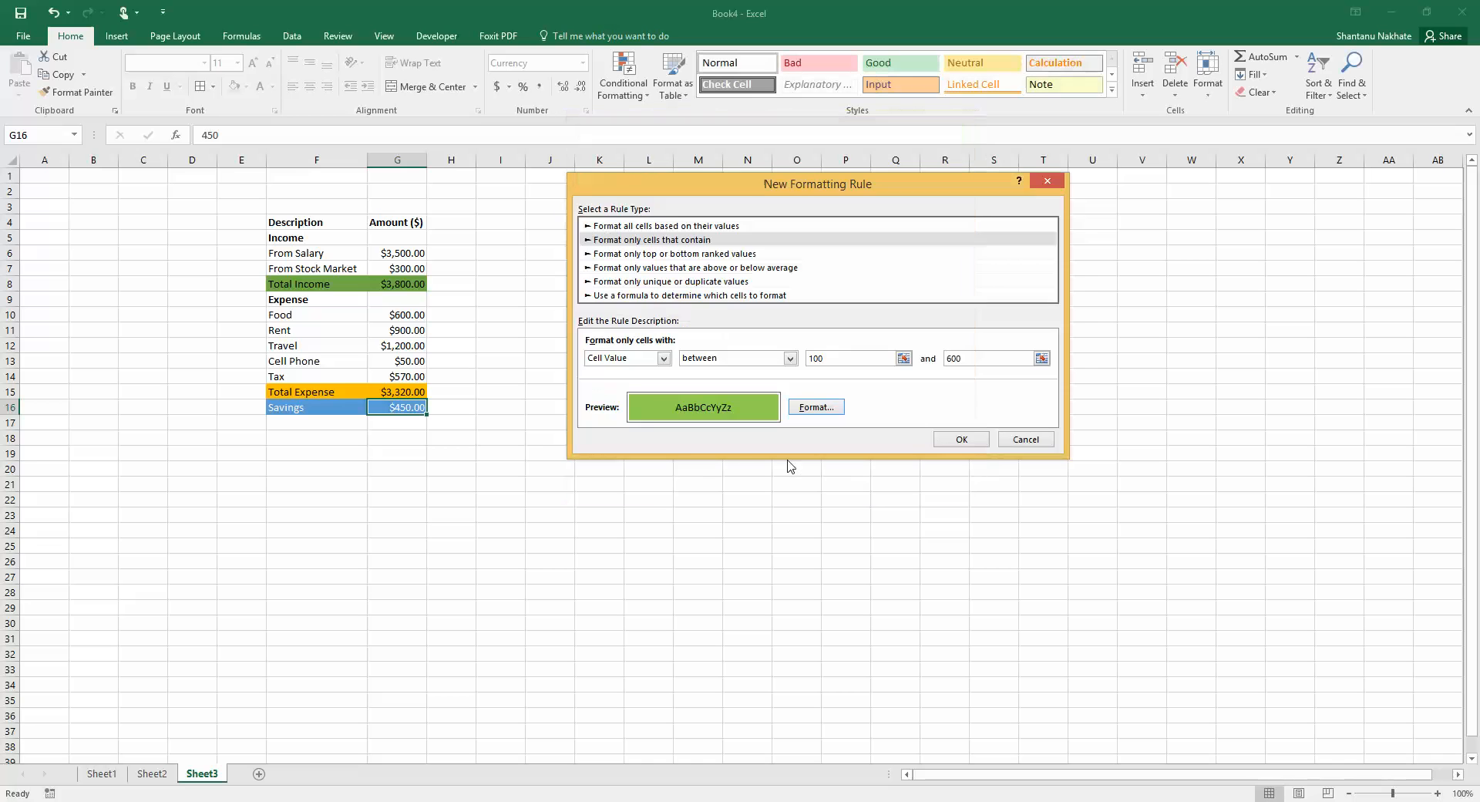
{"action": "left_click", "coordinate": [960, 439]}
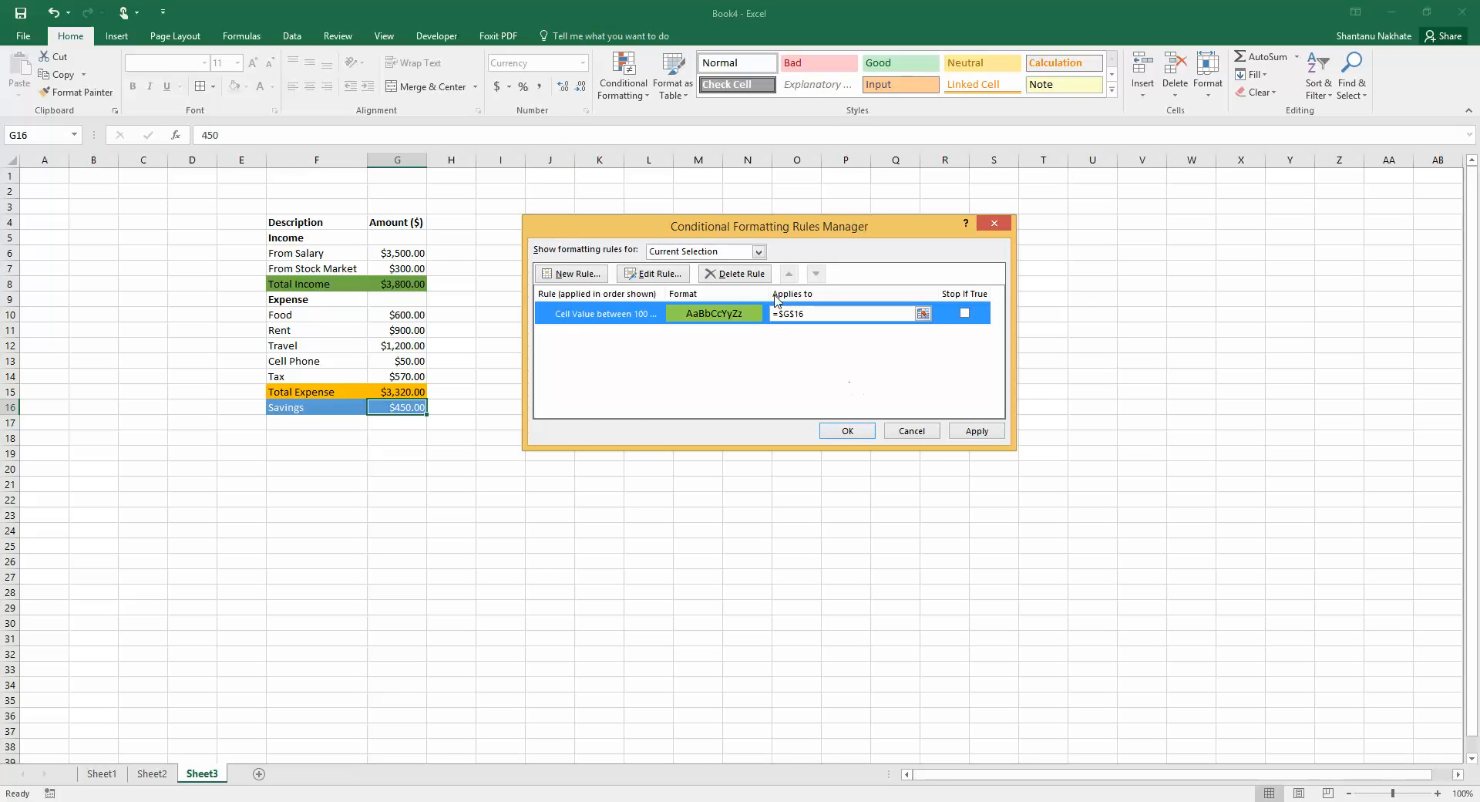
Add a conditional formatting rule giving Savings values less than 100 a red fill
{"action": "left_click", "coordinate": [582, 273]}
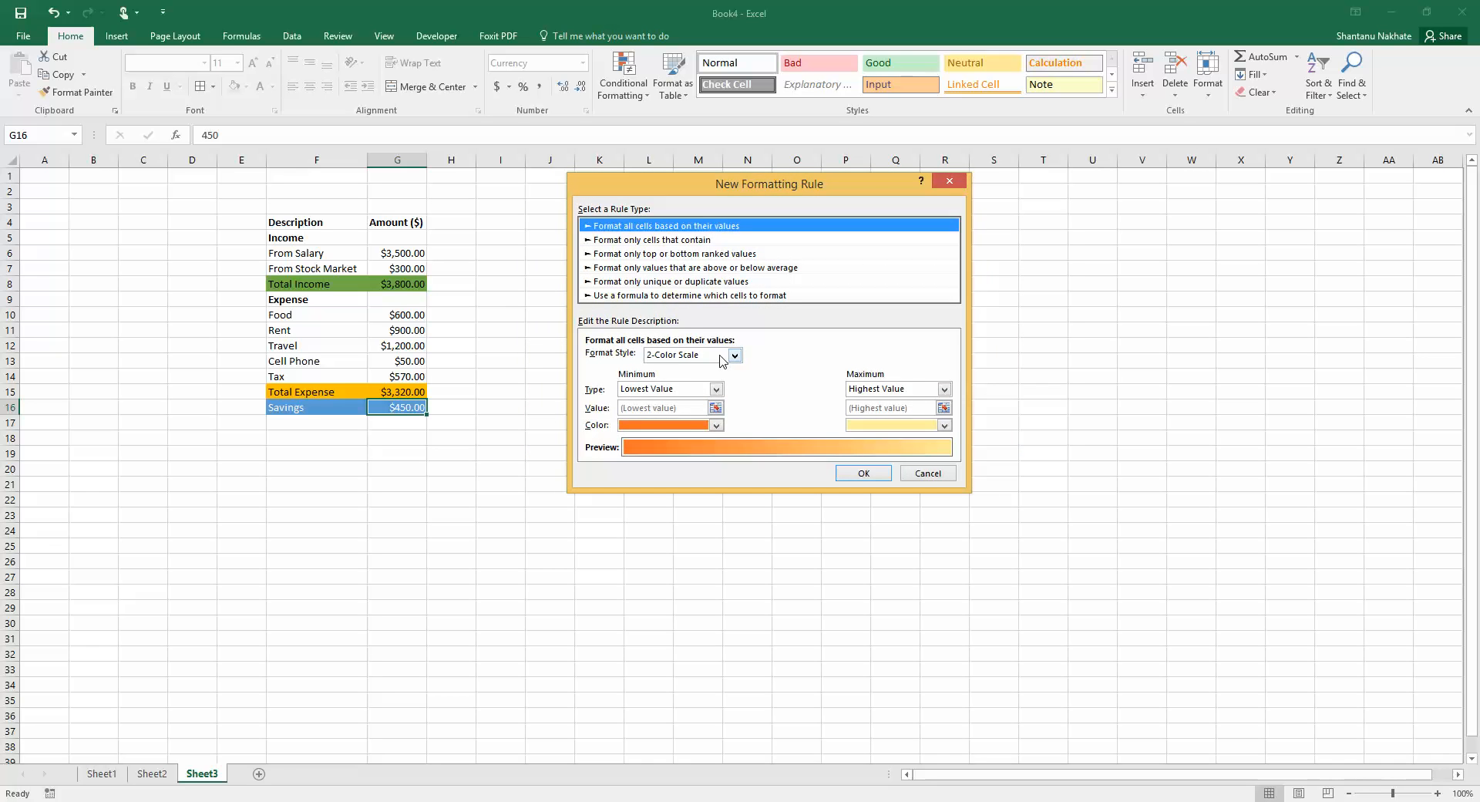
{"action": "left_click", "coordinate": [657, 240]}
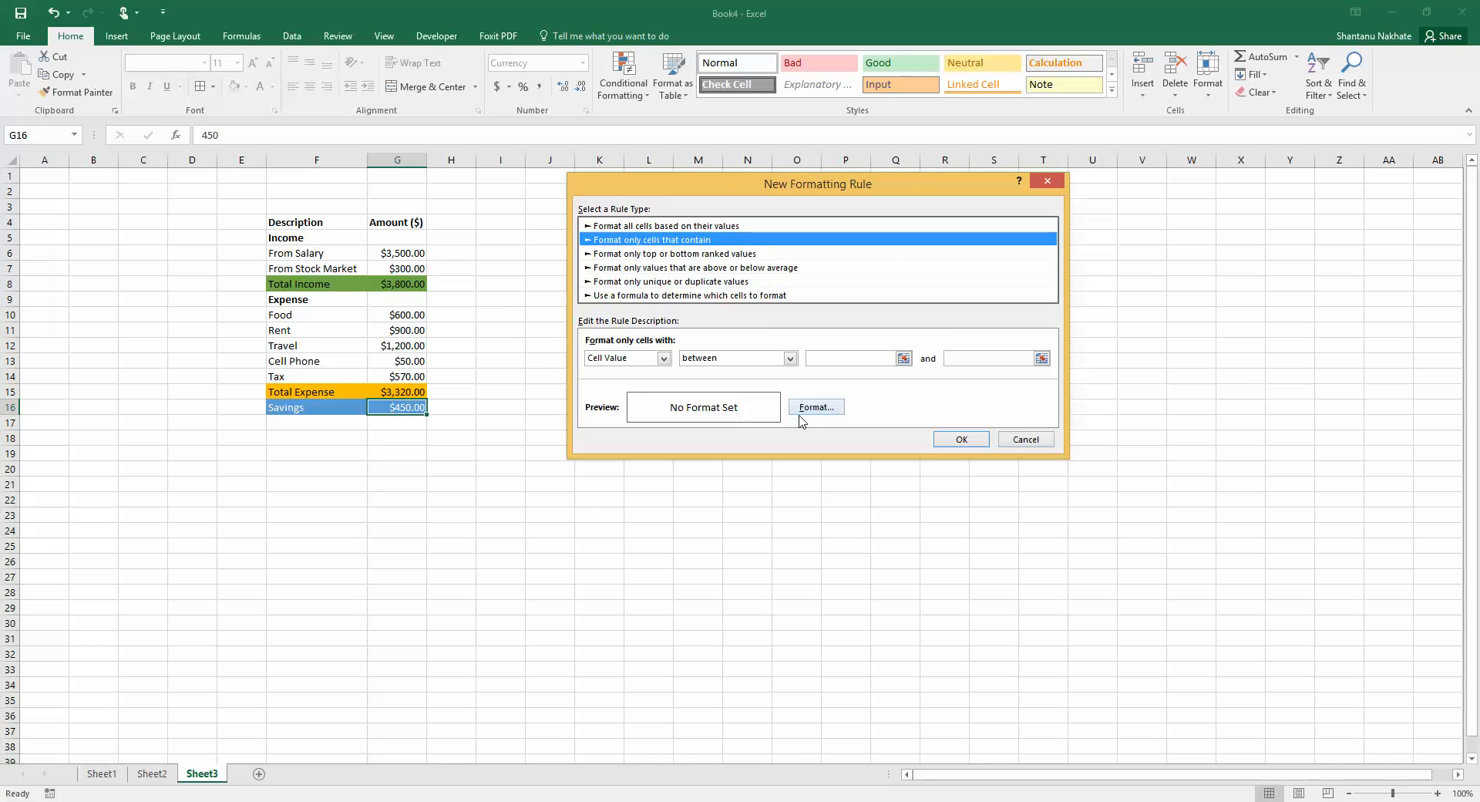
{"action": "left_click", "coordinate": [790, 359]}
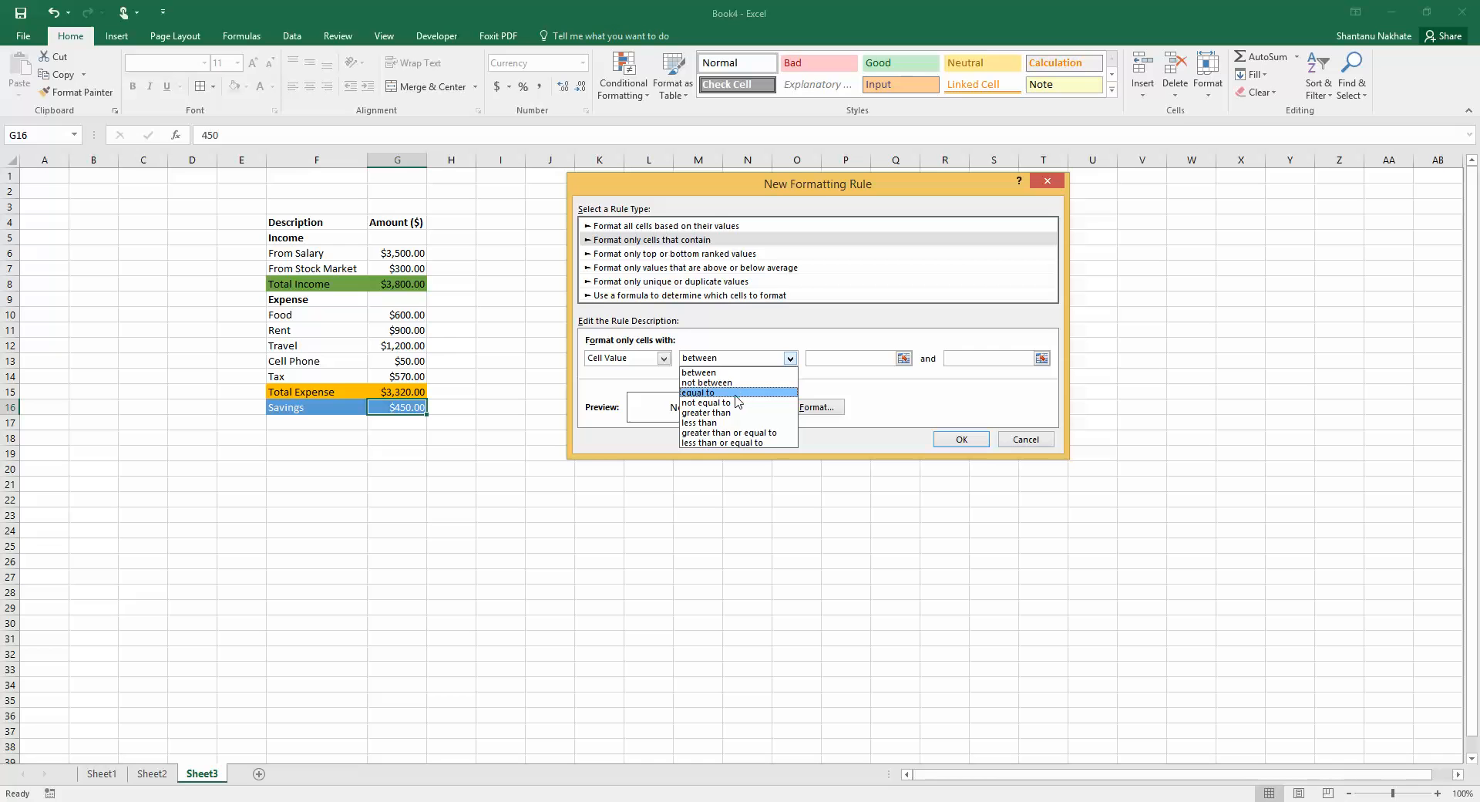
{"action": "left_click", "coordinate": [731, 427]}
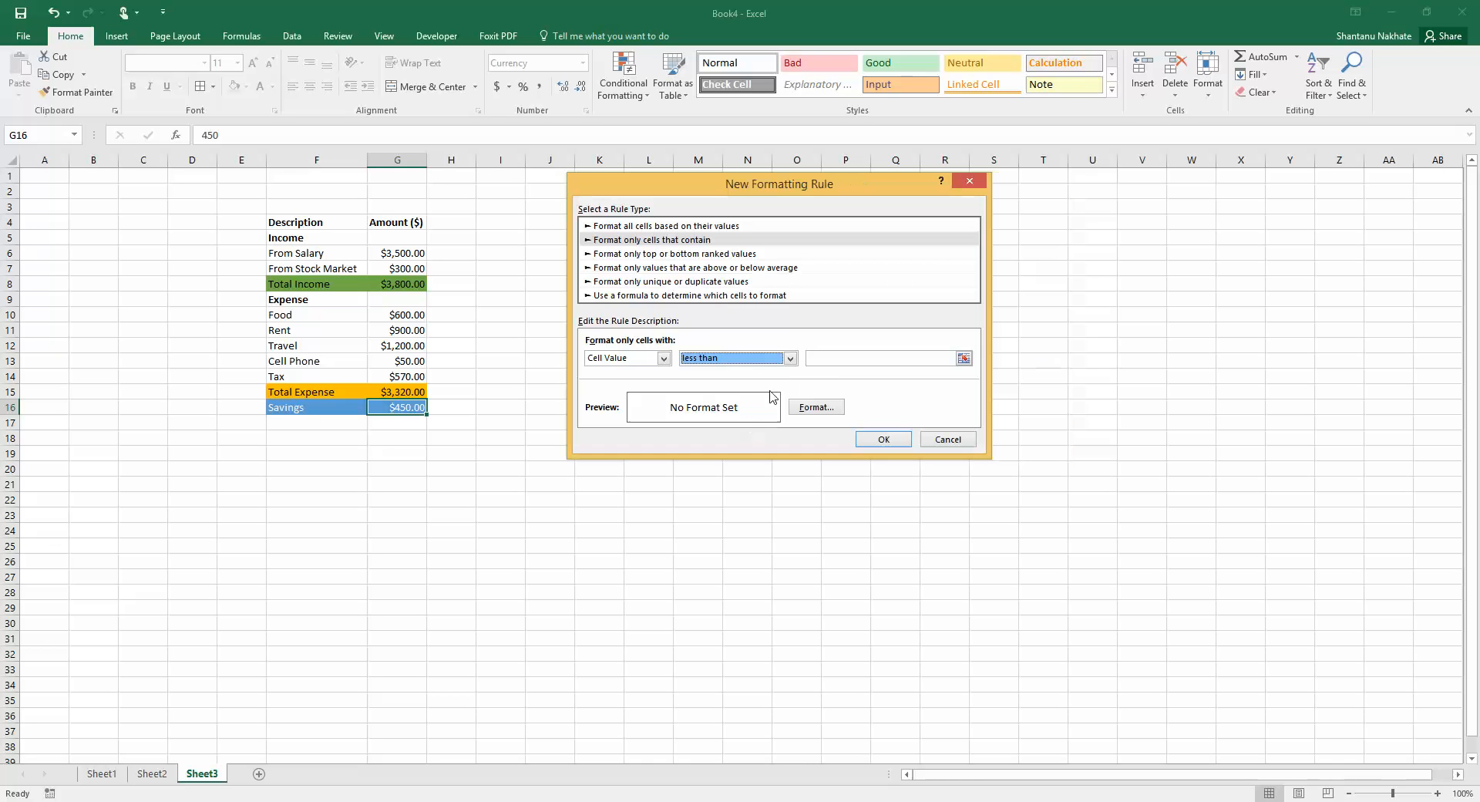
{"action": "left_click", "coordinate": [834, 357]}
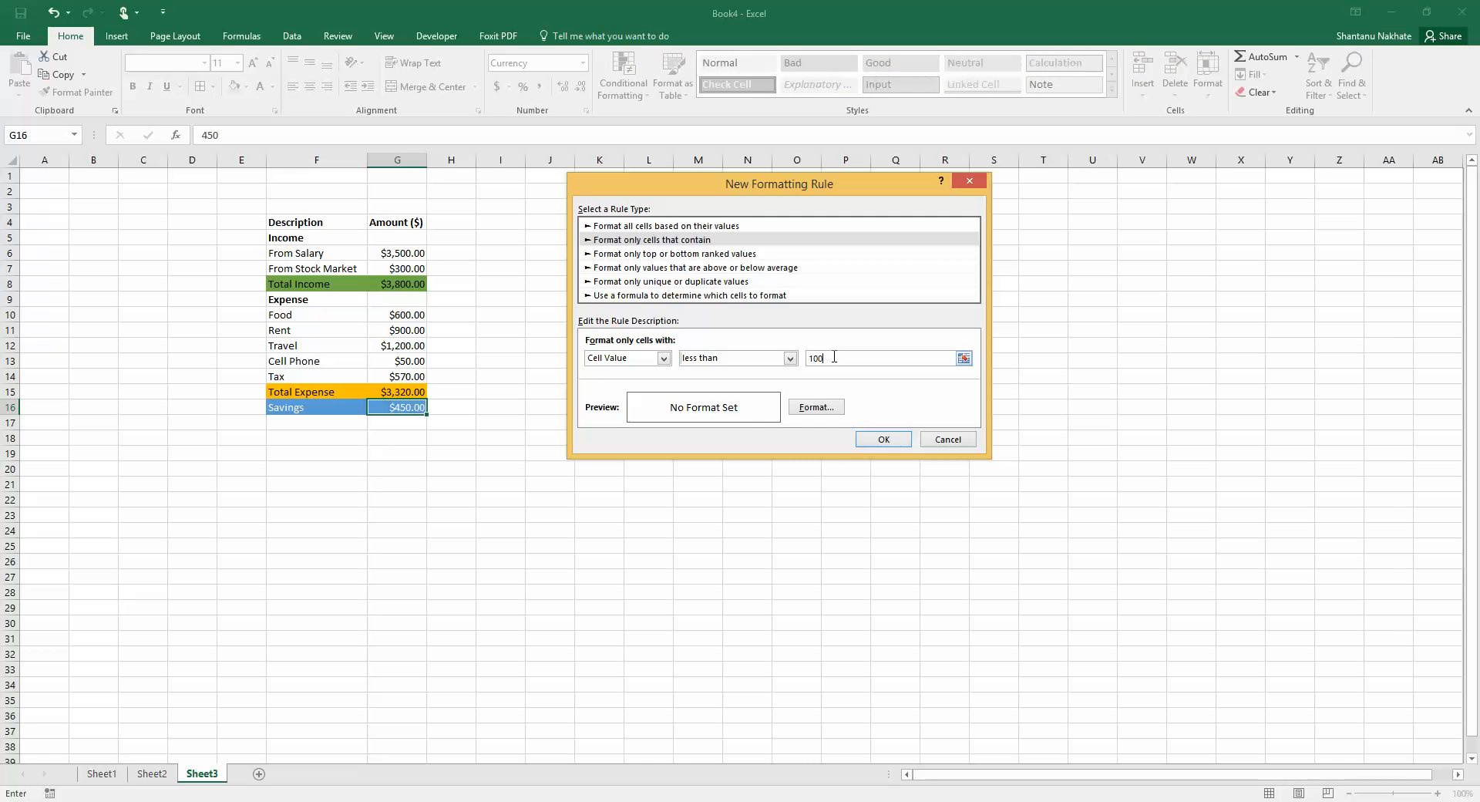
{"action": "type", "text": "100"}
{"action": "left_click", "coordinate": [817, 406]}
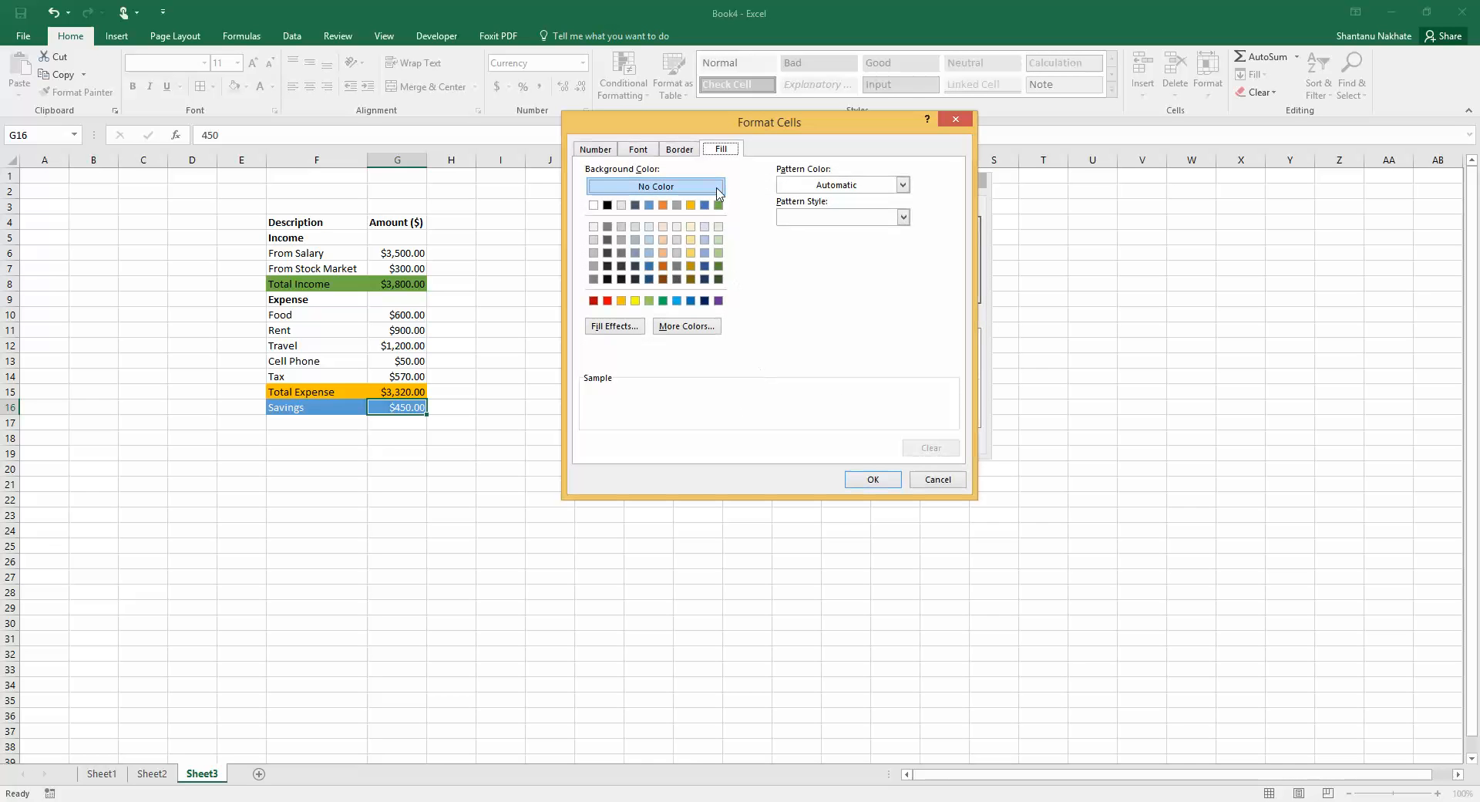
{"action": "left_click", "coordinate": [607, 301]}
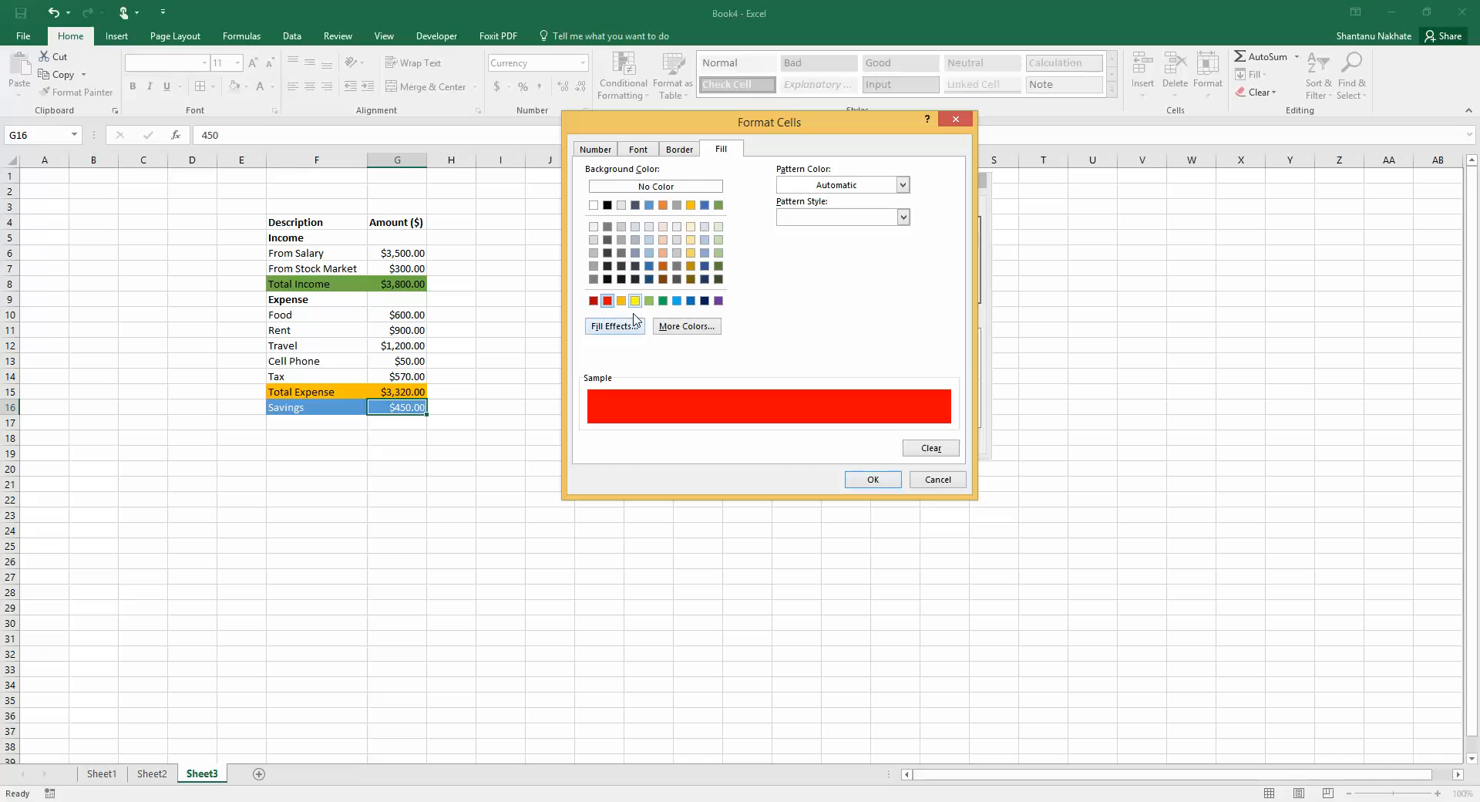
{"action": "left_click", "coordinate": [608, 154]}
{"action": "left_click", "coordinate": [637, 151]}
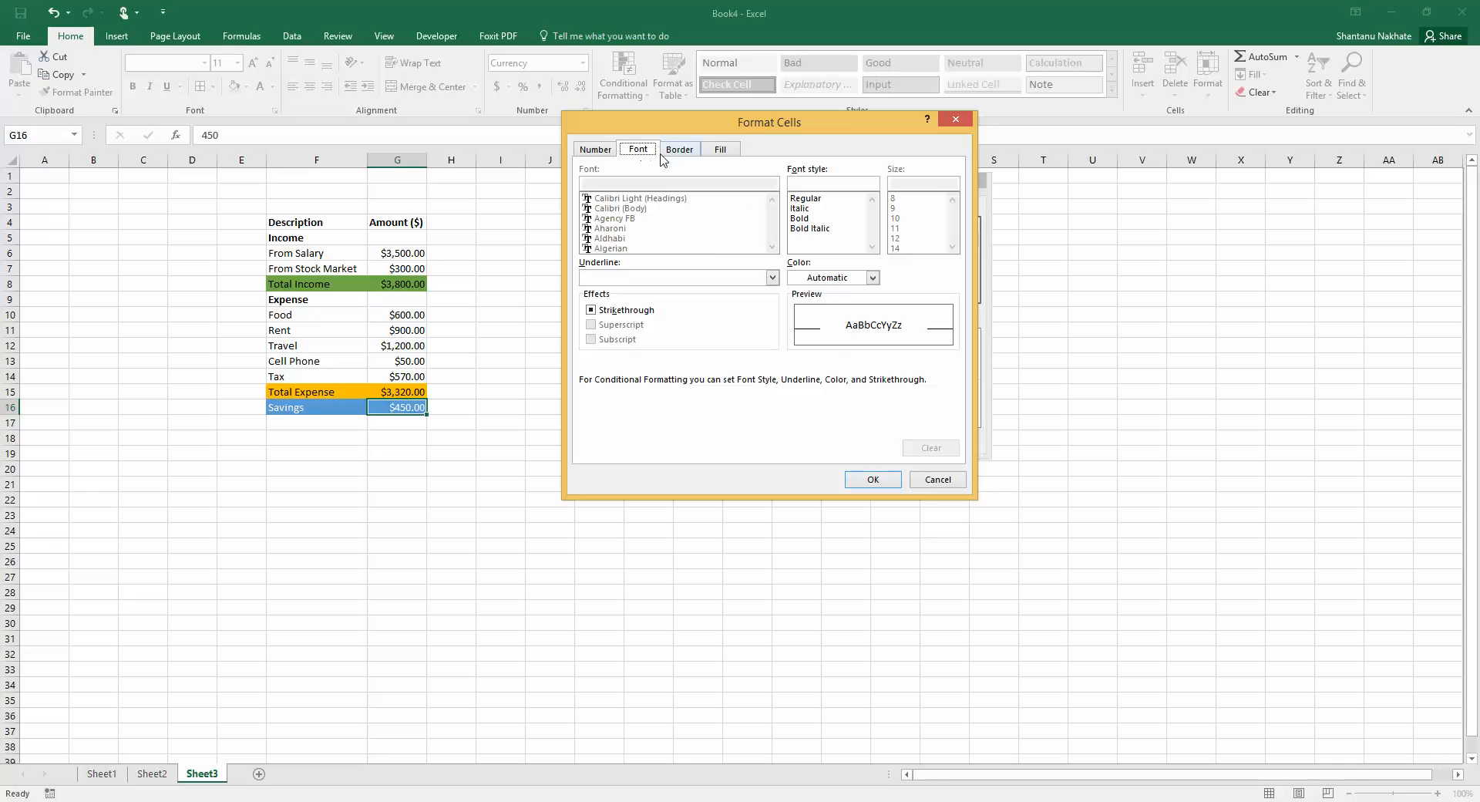
{"action": "left_click", "coordinate": [682, 152]}
{"action": "left_click", "coordinate": [725, 150]}
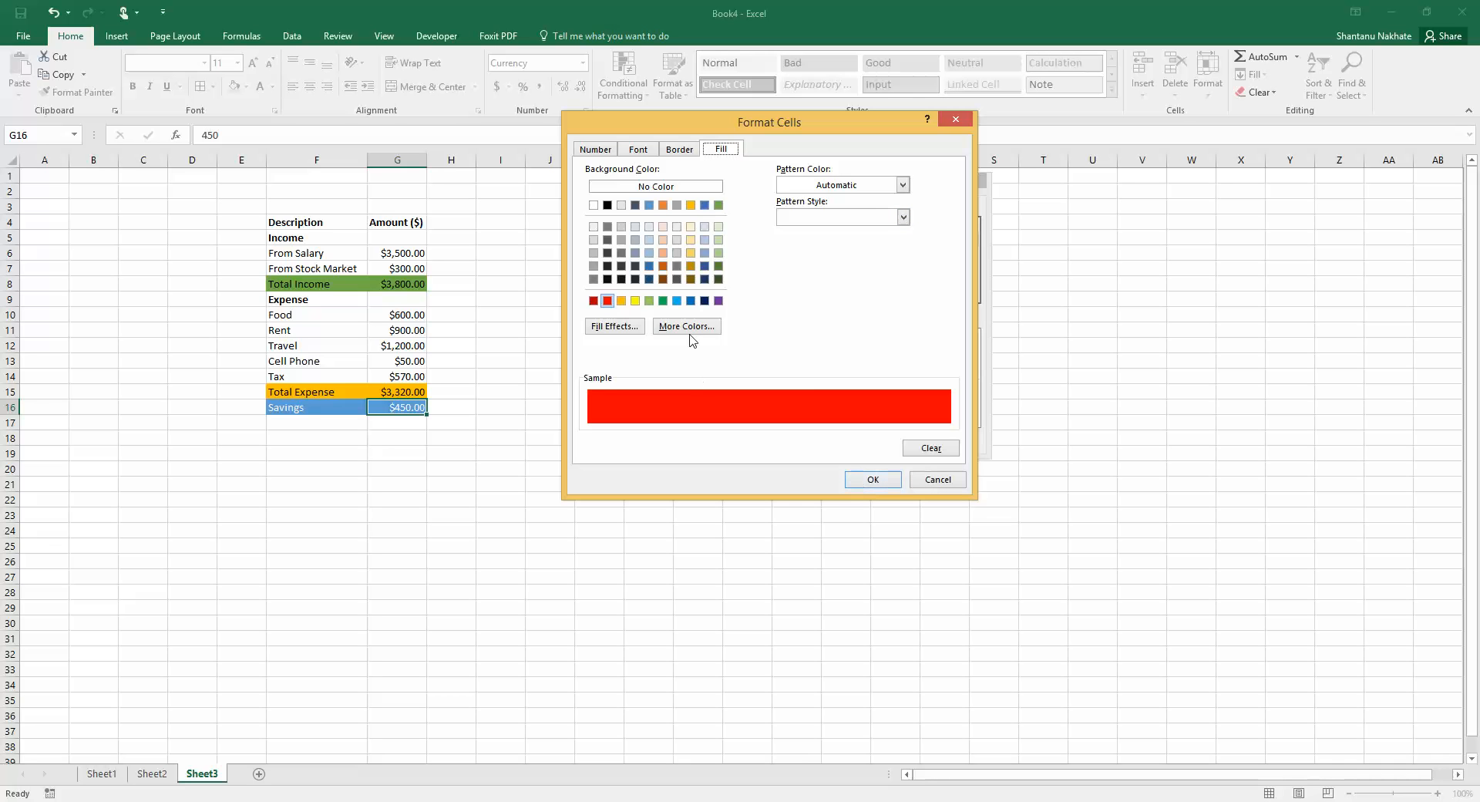
{"action": "left_click", "coordinate": [874, 480]}
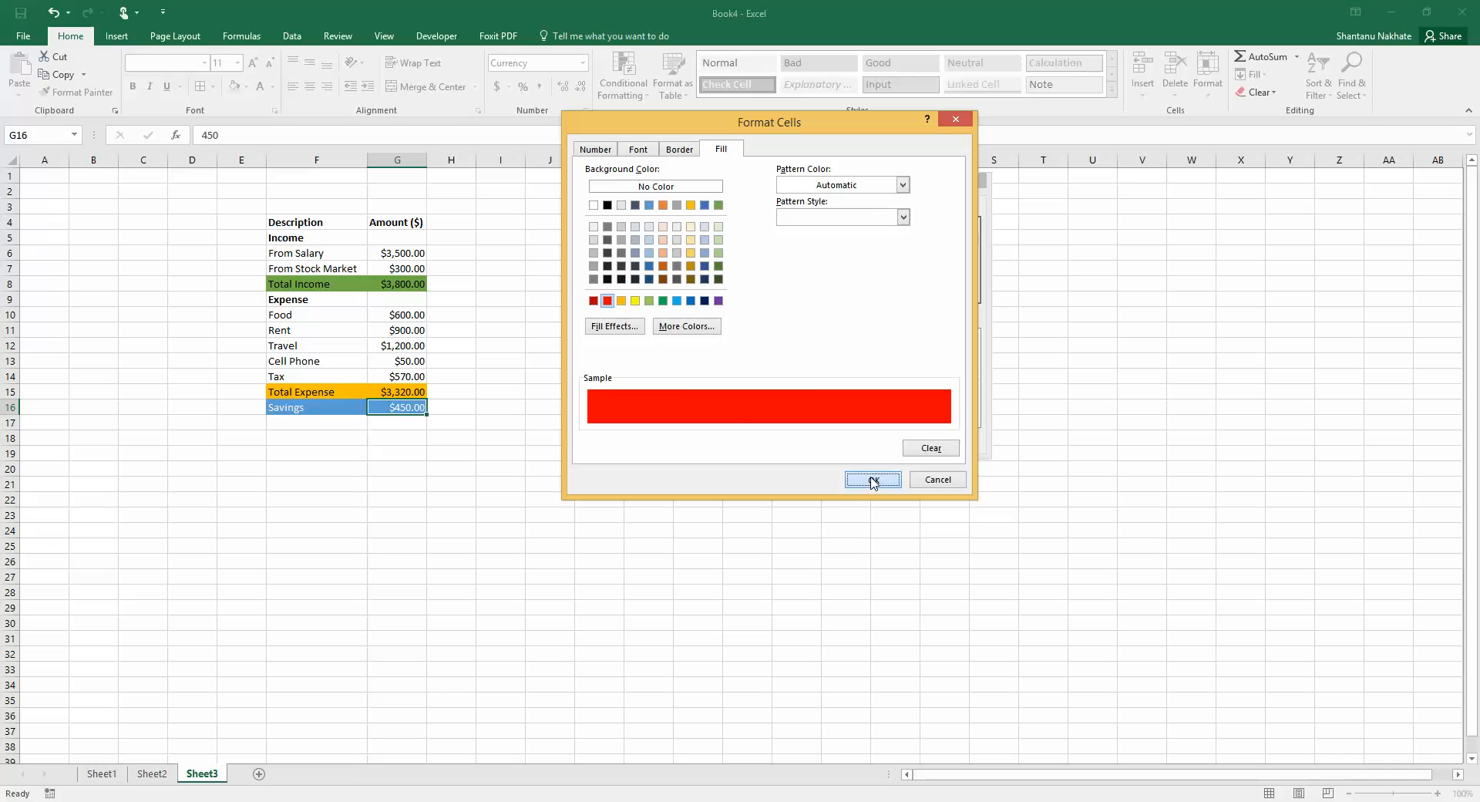
{"action": "left_click", "coordinate": [885, 440]}
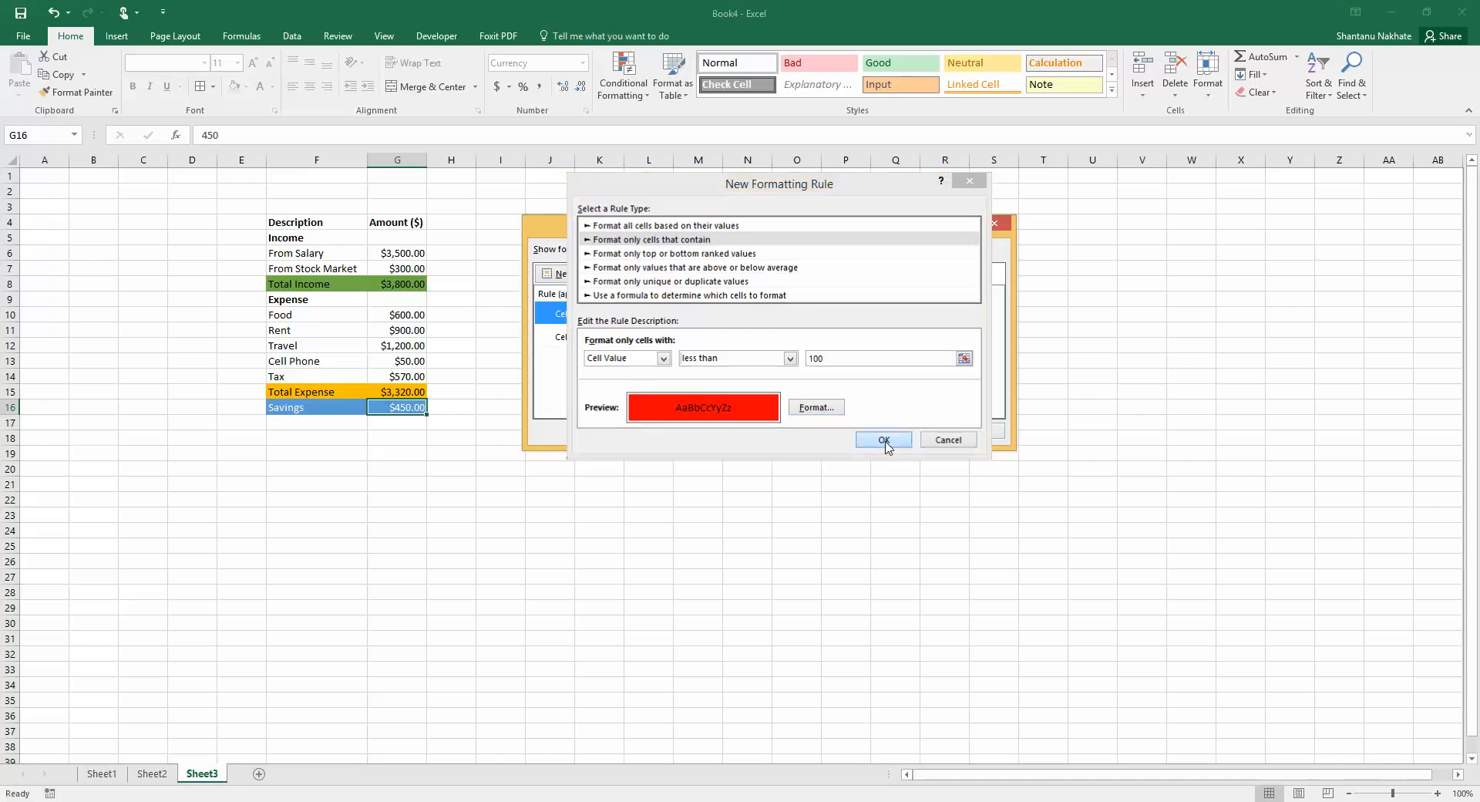
Add a conditional formatting rule giving Savings values greater than 600 a dark green fill
{"action": "left_click", "coordinate": [575, 273]}
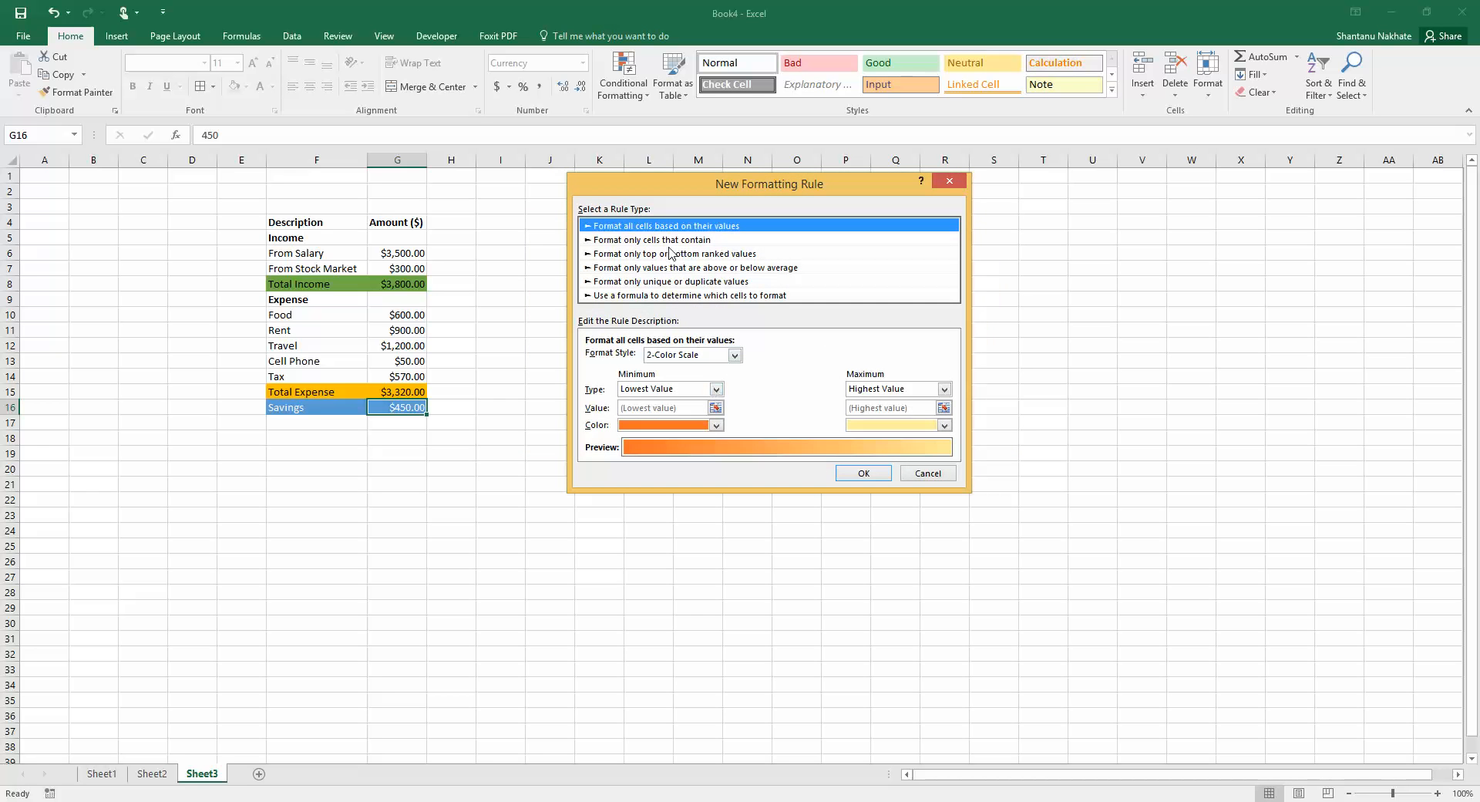
{"action": "left_click", "coordinate": [640, 240]}
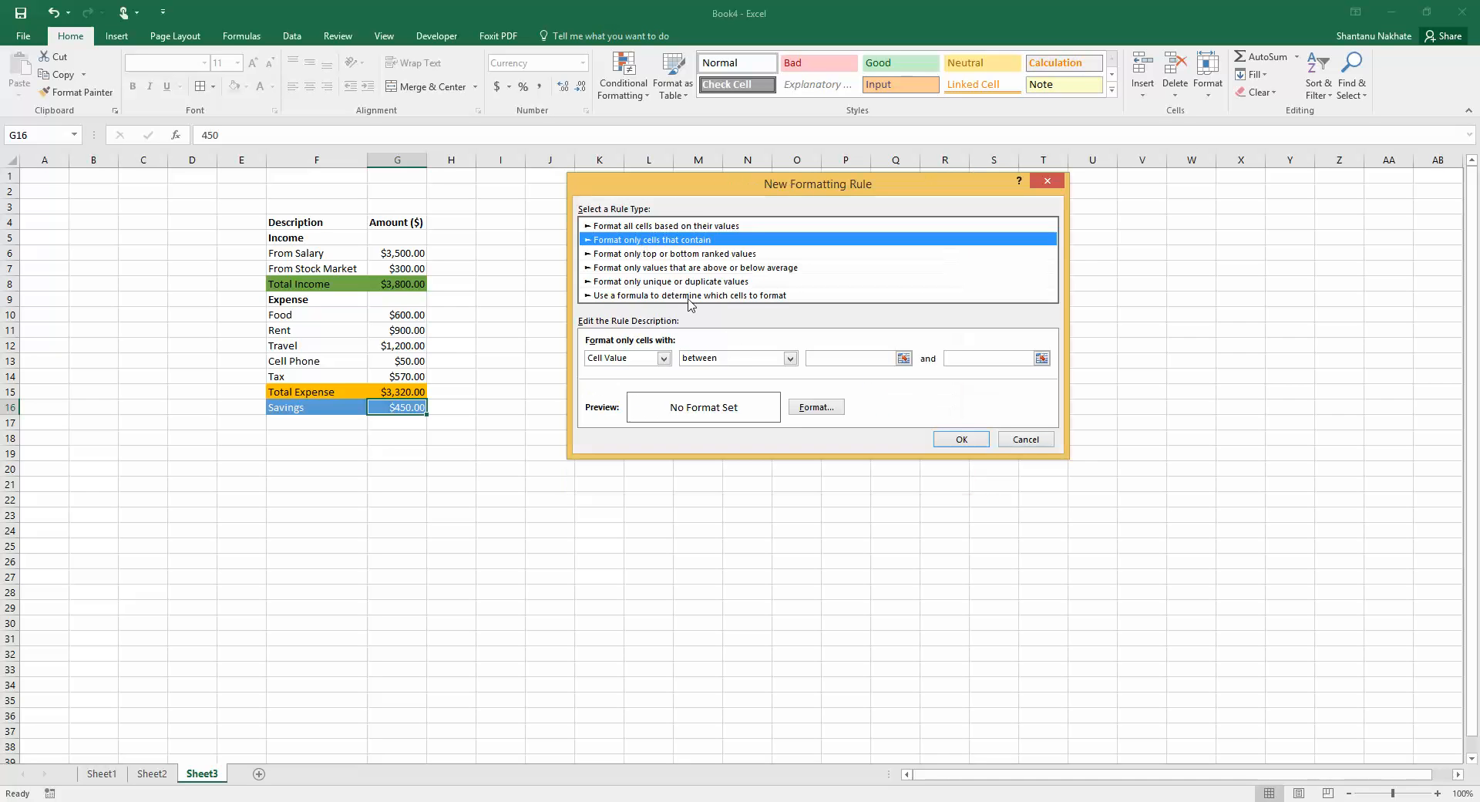
{"action": "left_click", "coordinate": [750, 359]}
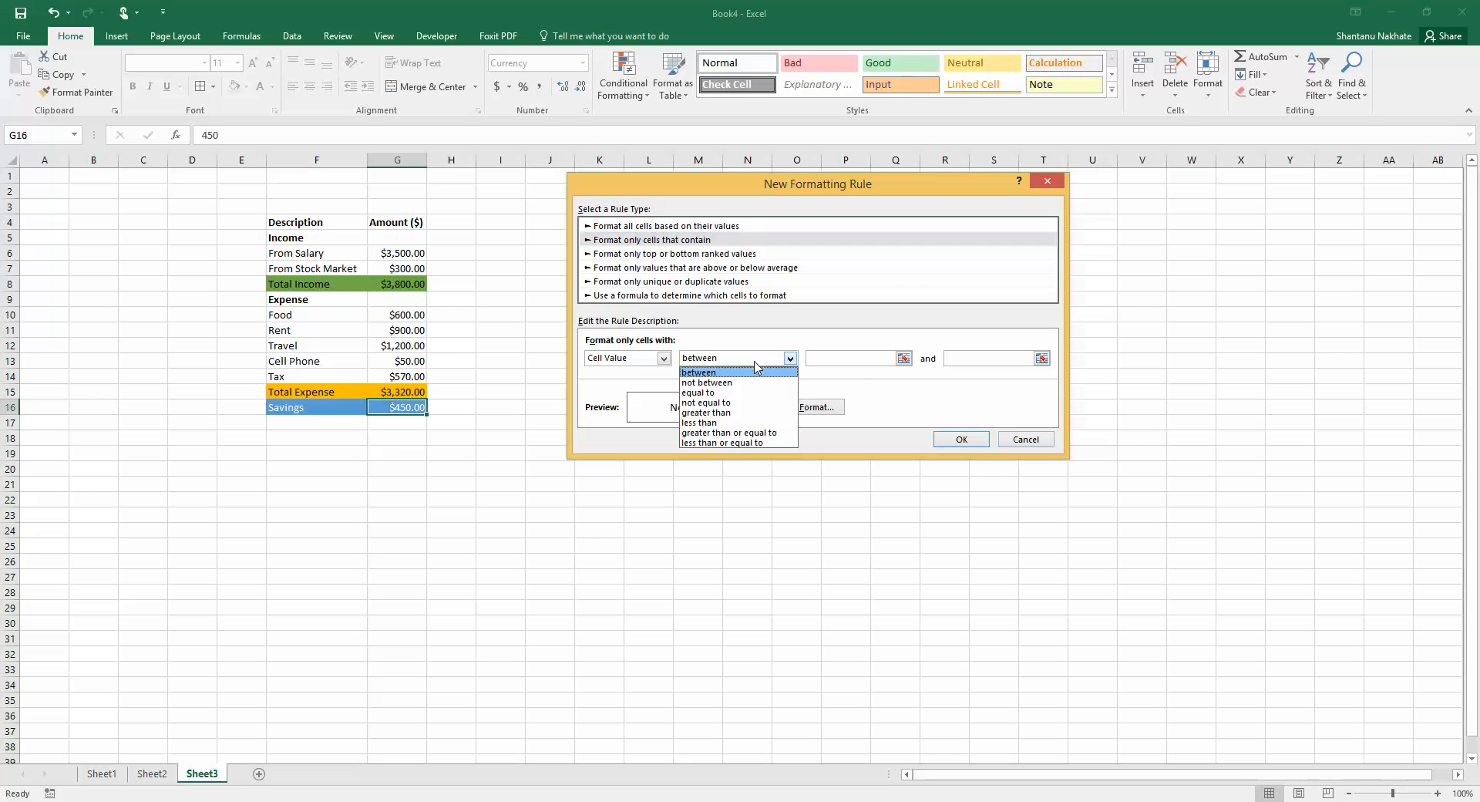
{"action": "left_click", "coordinate": [735, 413]}
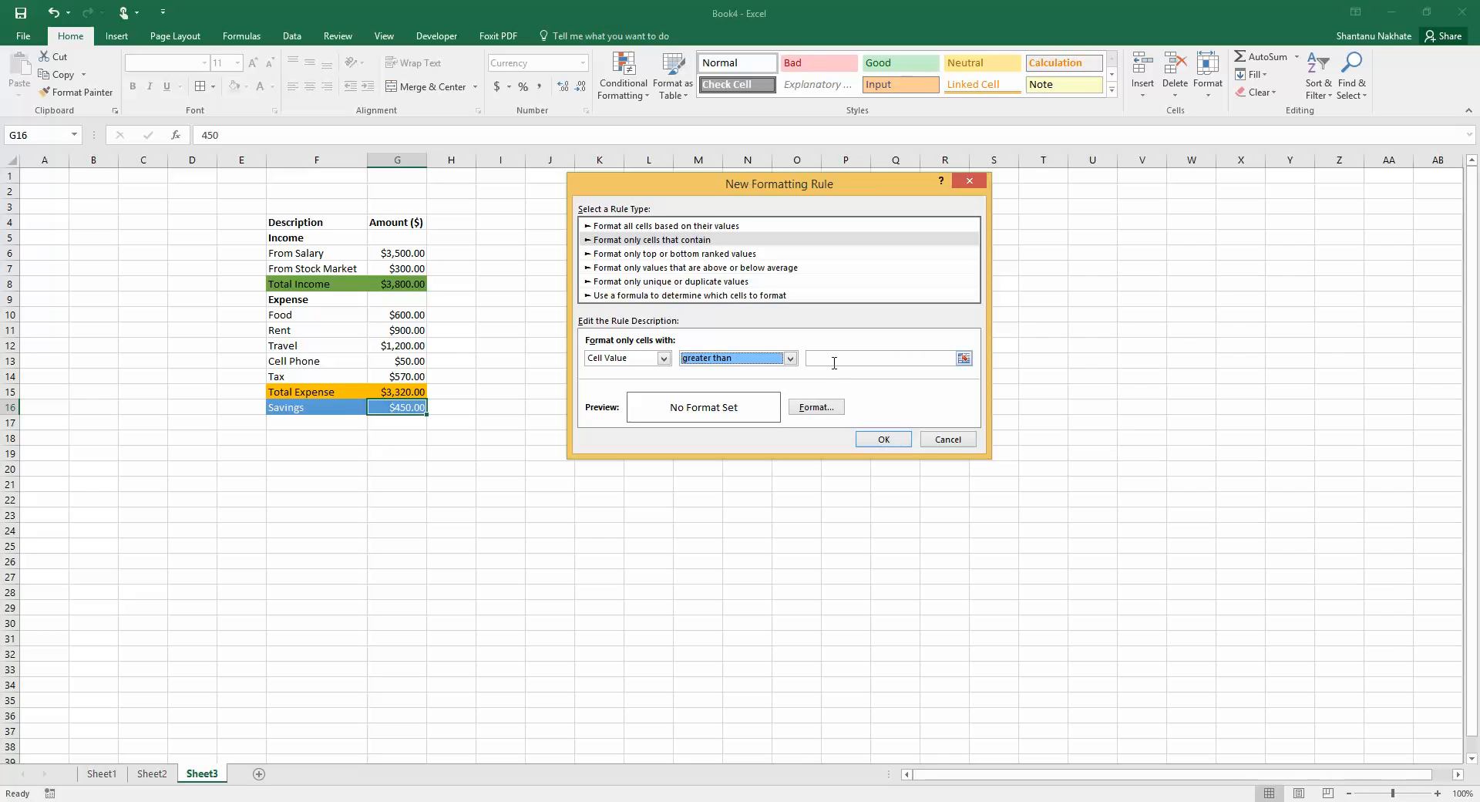
{"action": "left_click", "coordinate": [834, 360]}
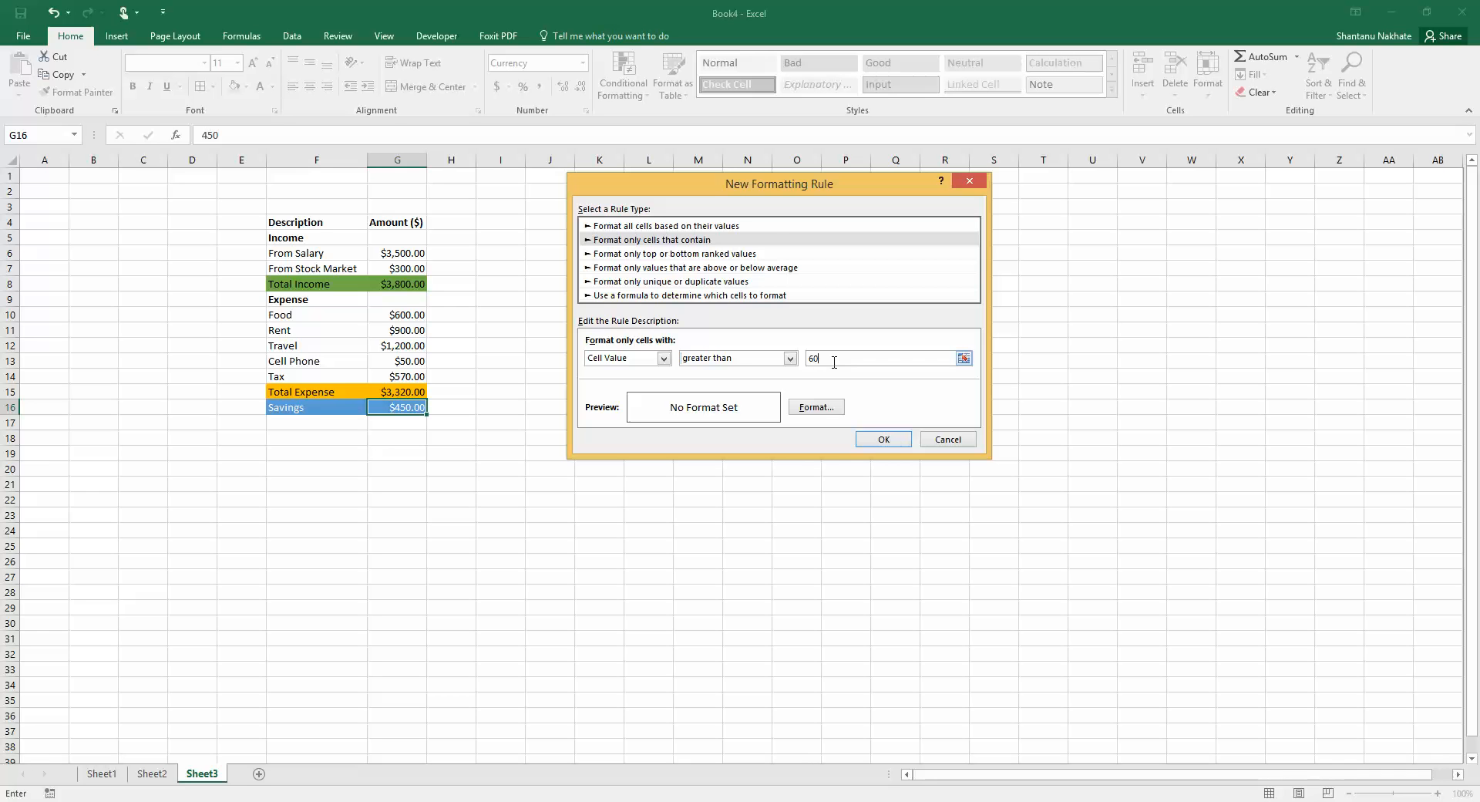
{"action": "left_click", "coordinate": [811, 402]}
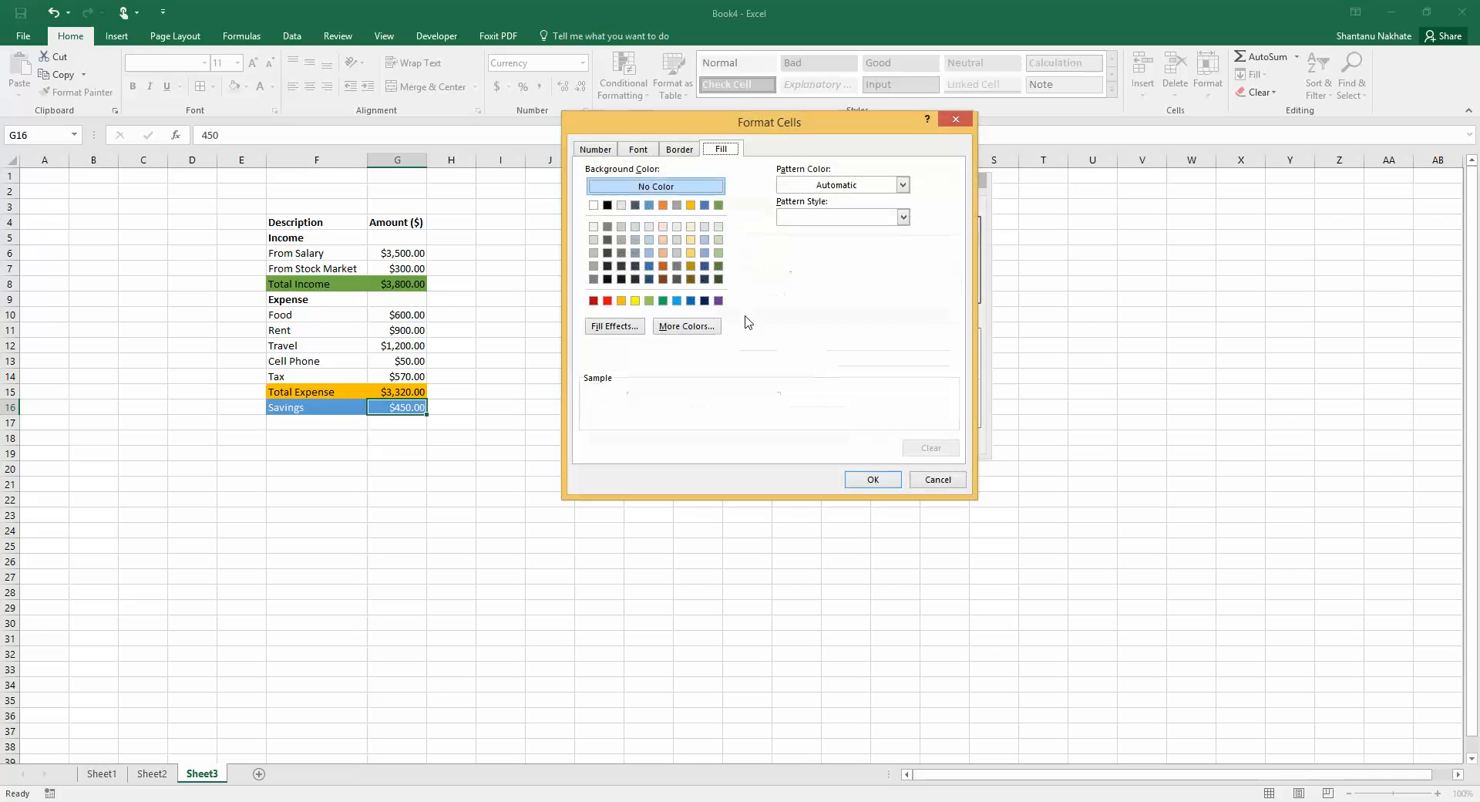
{"action": "left_click", "coordinate": [663, 302]}
{"action": "left_click", "coordinate": [867, 484]}
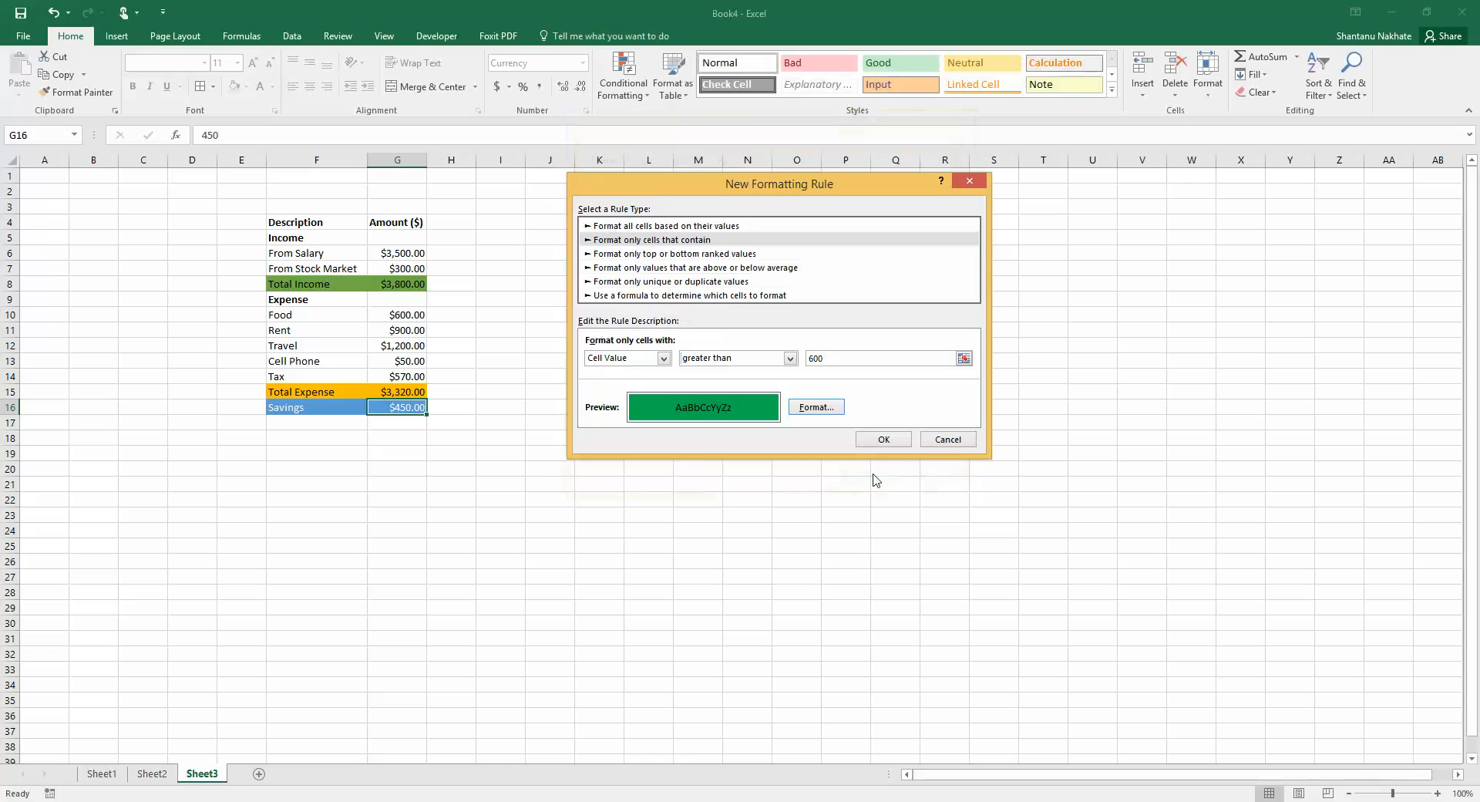
{"action": "left_click", "coordinate": [884, 438]}
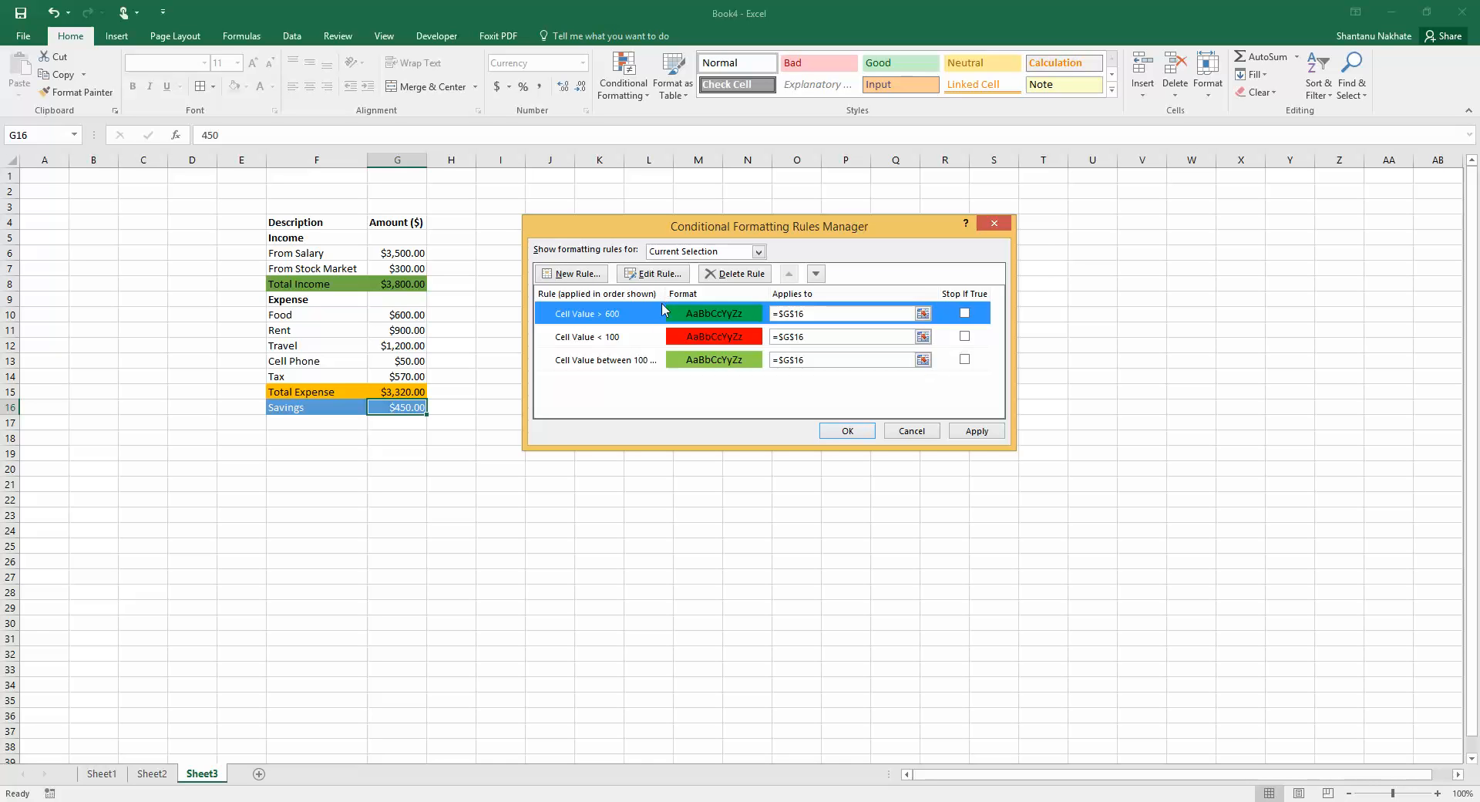
Apply the three Savings rules and close the rules manager
{"action": "left_click", "coordinate": [639, 344]}
{"action": "left_click", "coordinate": [631, 366]}
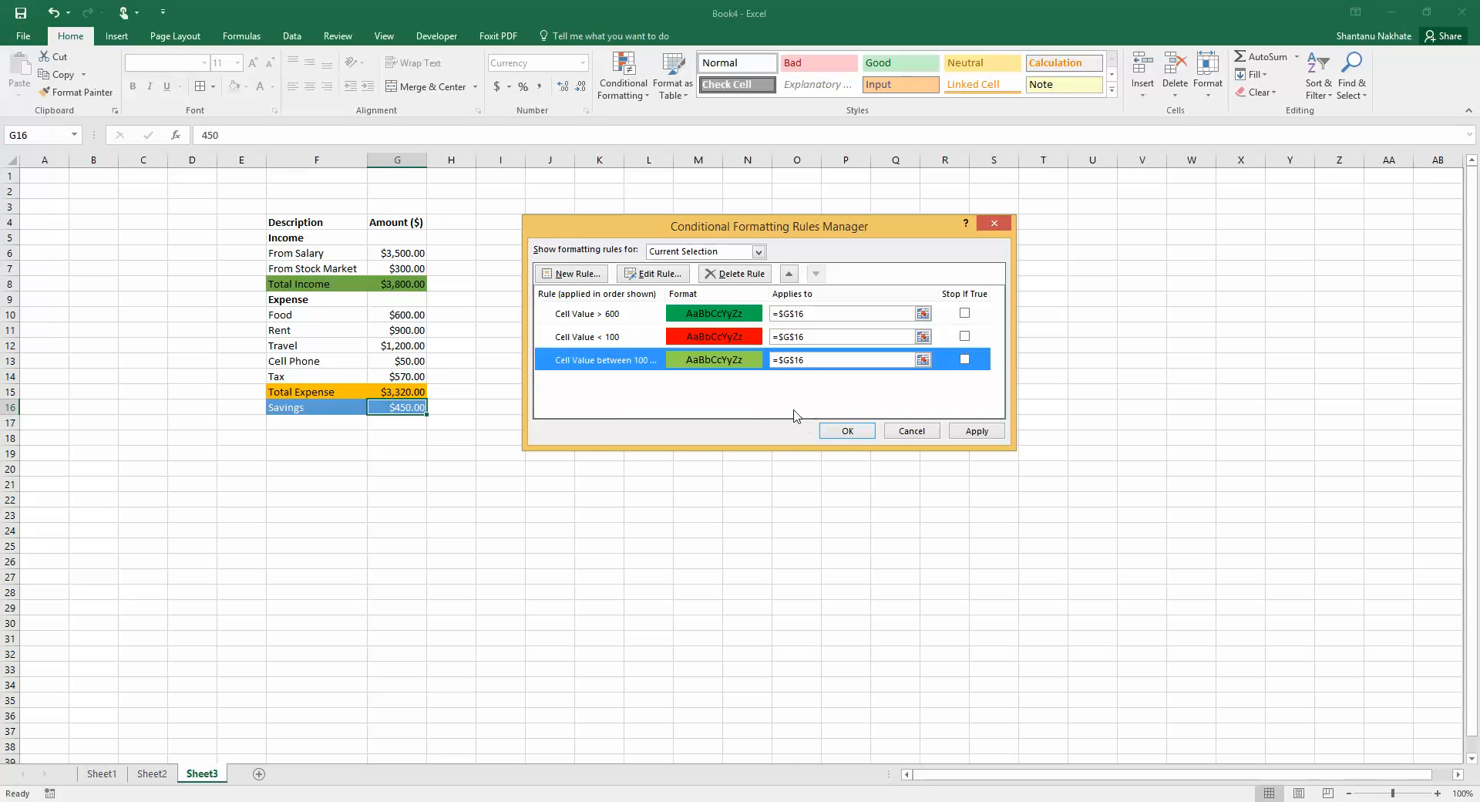
{"action": "left_click", "coordinate": [975, 431]}
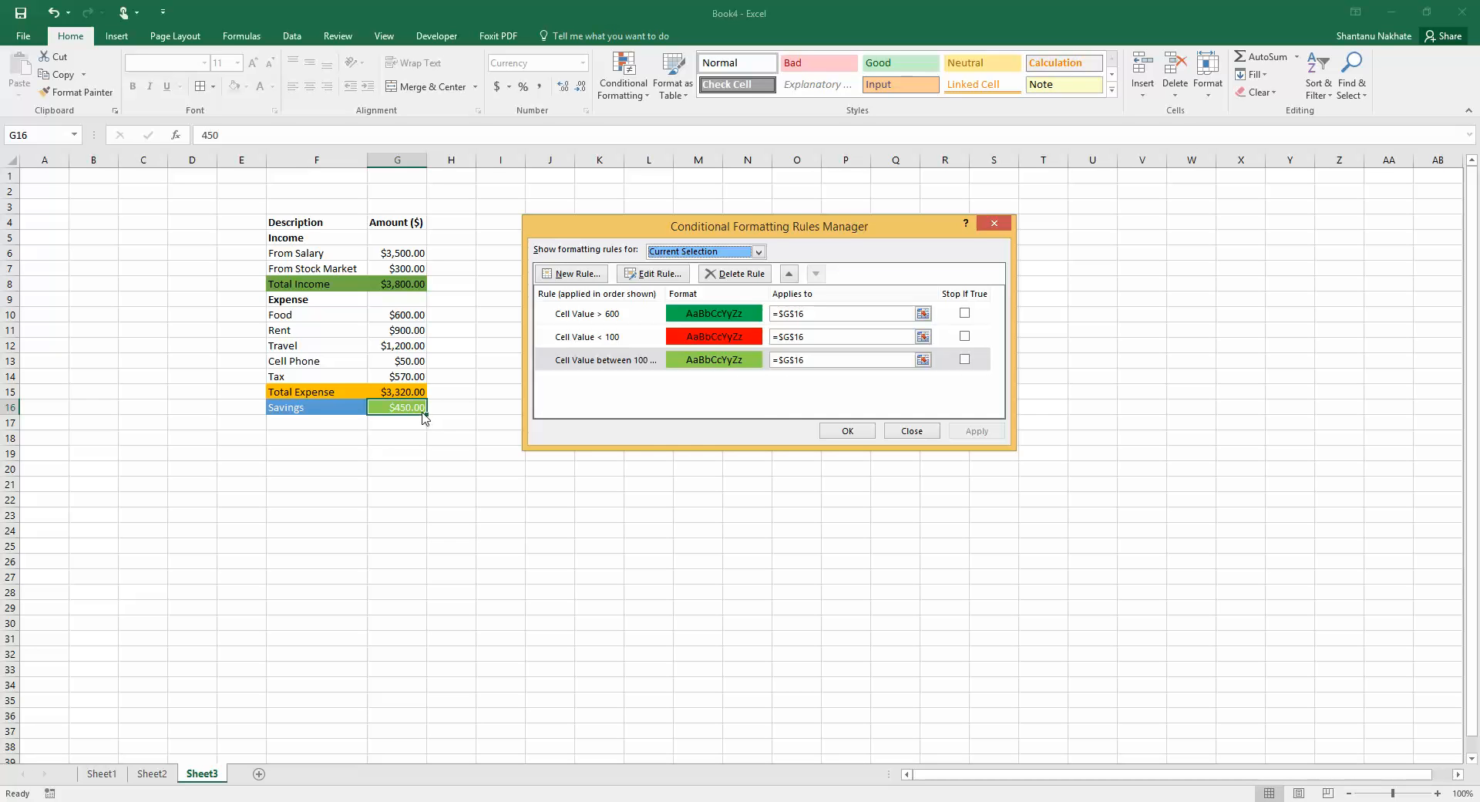
{"action": "left_click", "coordinate": [857, 433]}
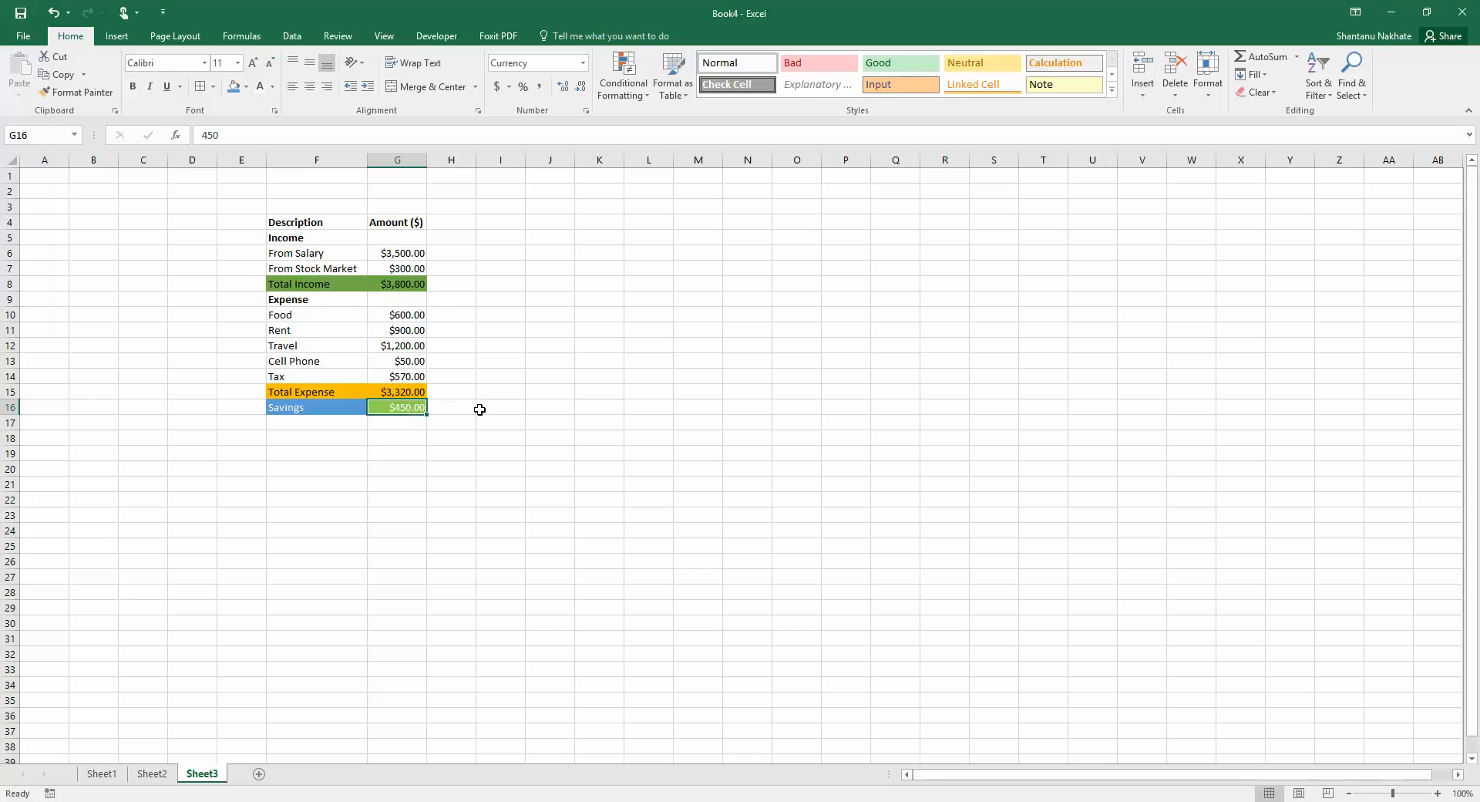
Test the rules by setting the Savings amount to 601 and then to 99
{"action": "type", "text": "601"}
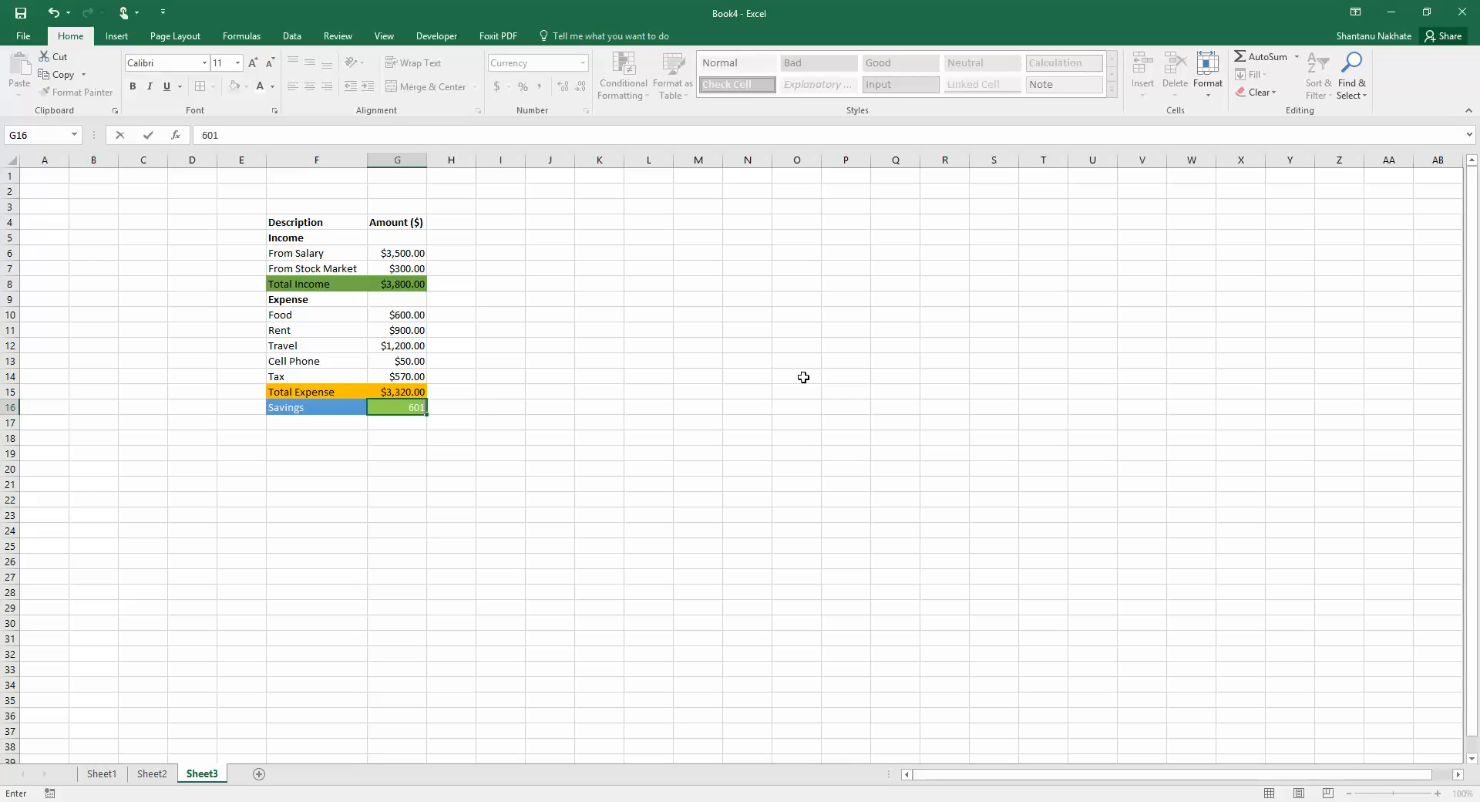
{"action": "key", "text": "Return"}
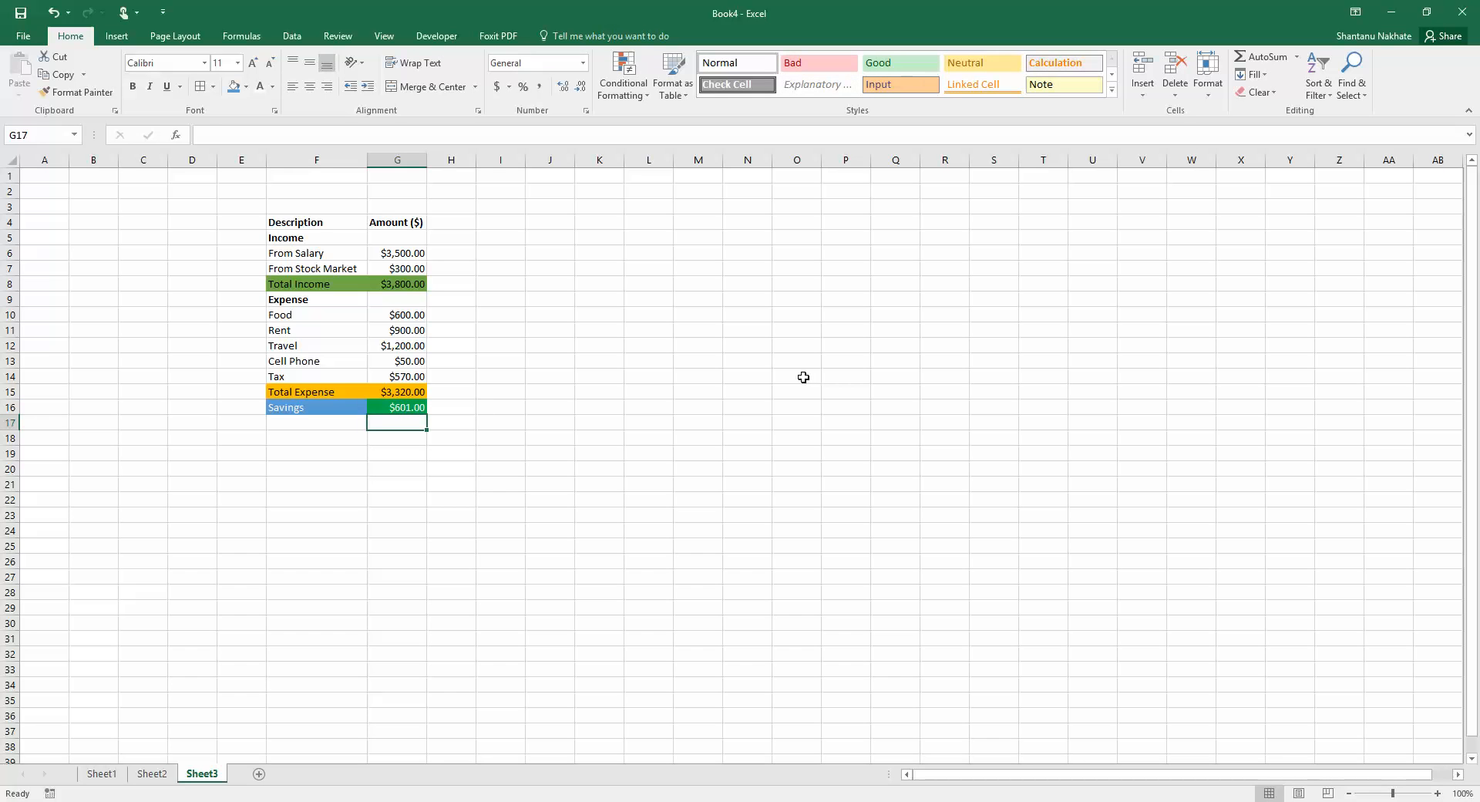
{"action": "key", "text": "Up"}
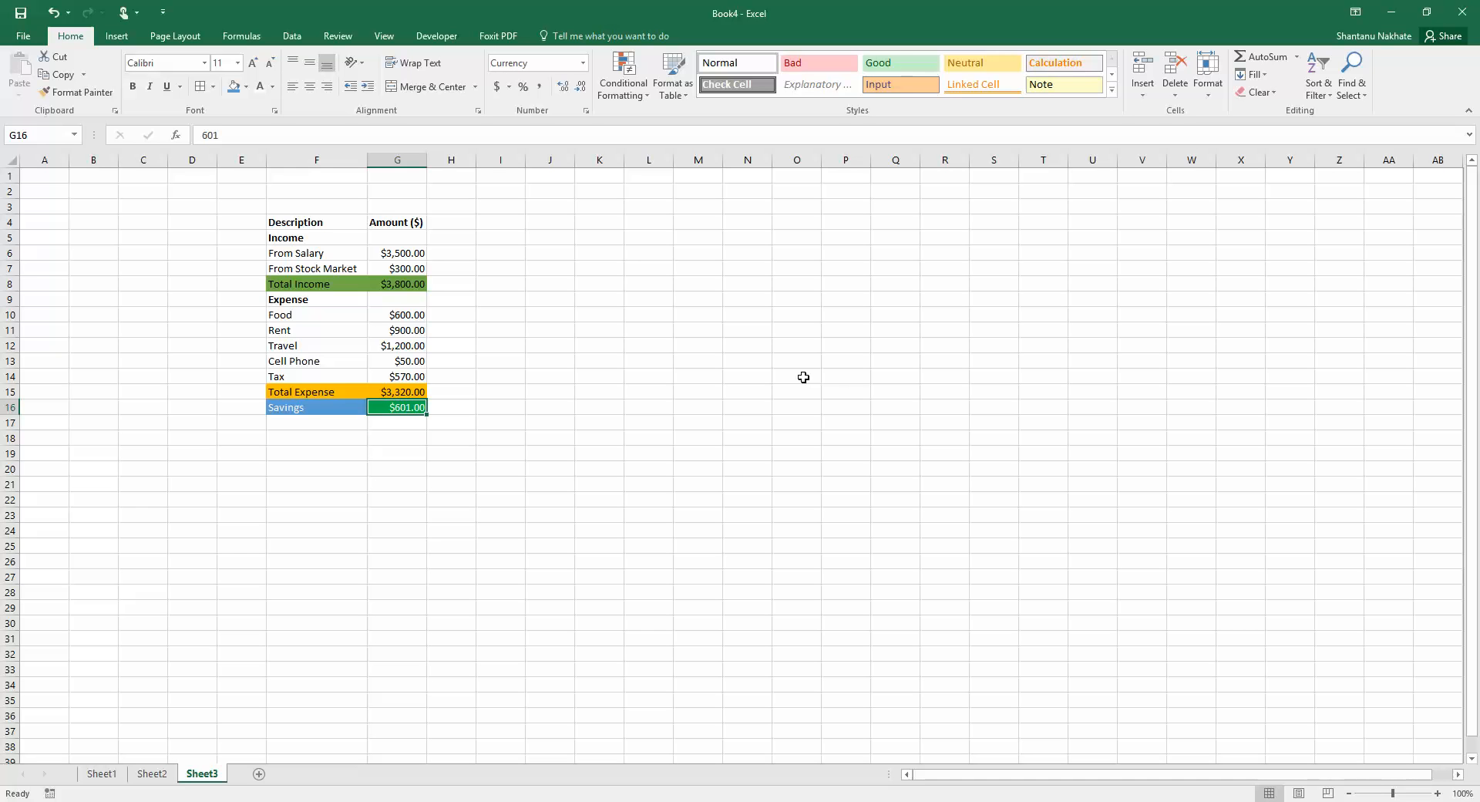
{"action": "type", "text": "99"}
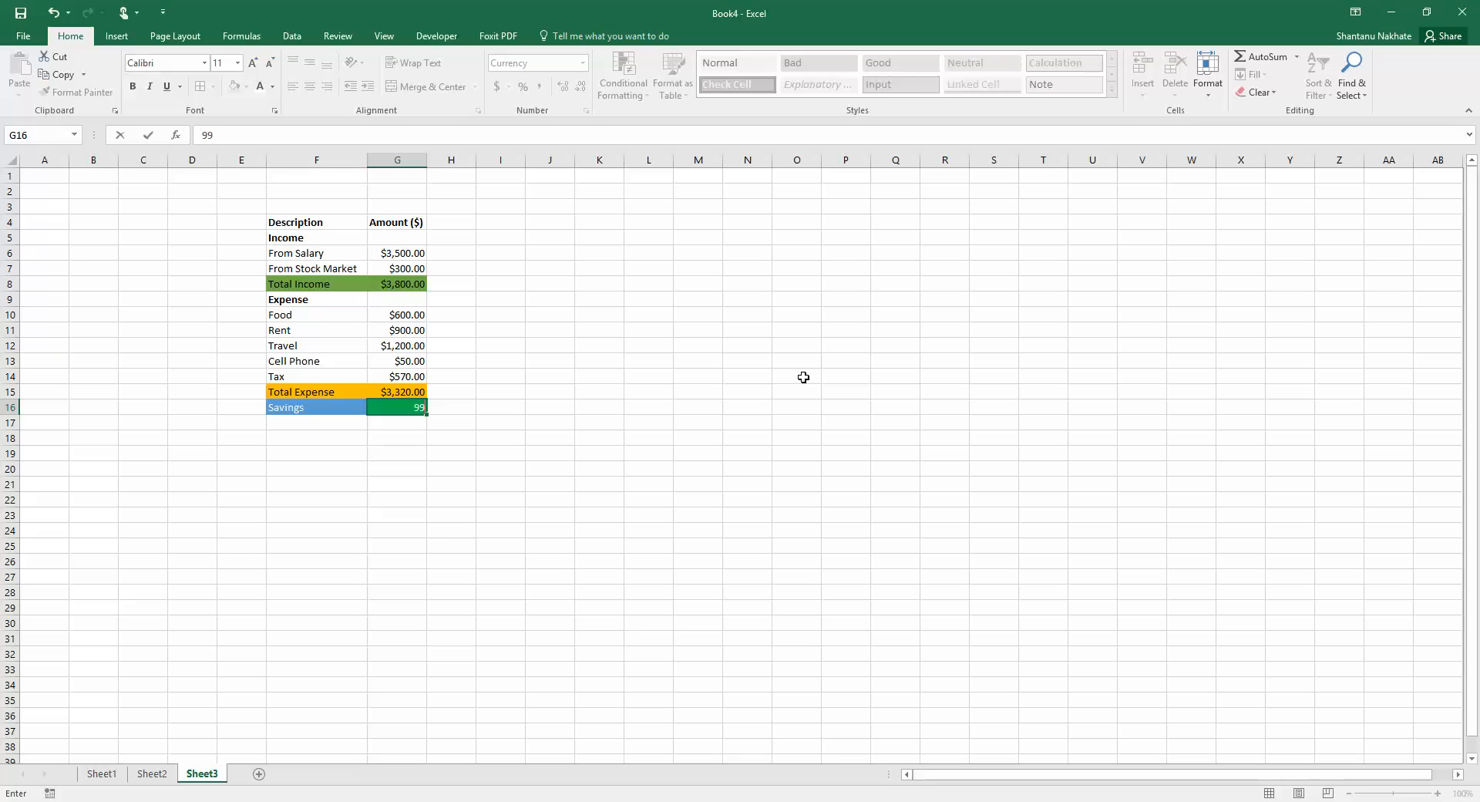
{"action": "key", "text": "Return"}
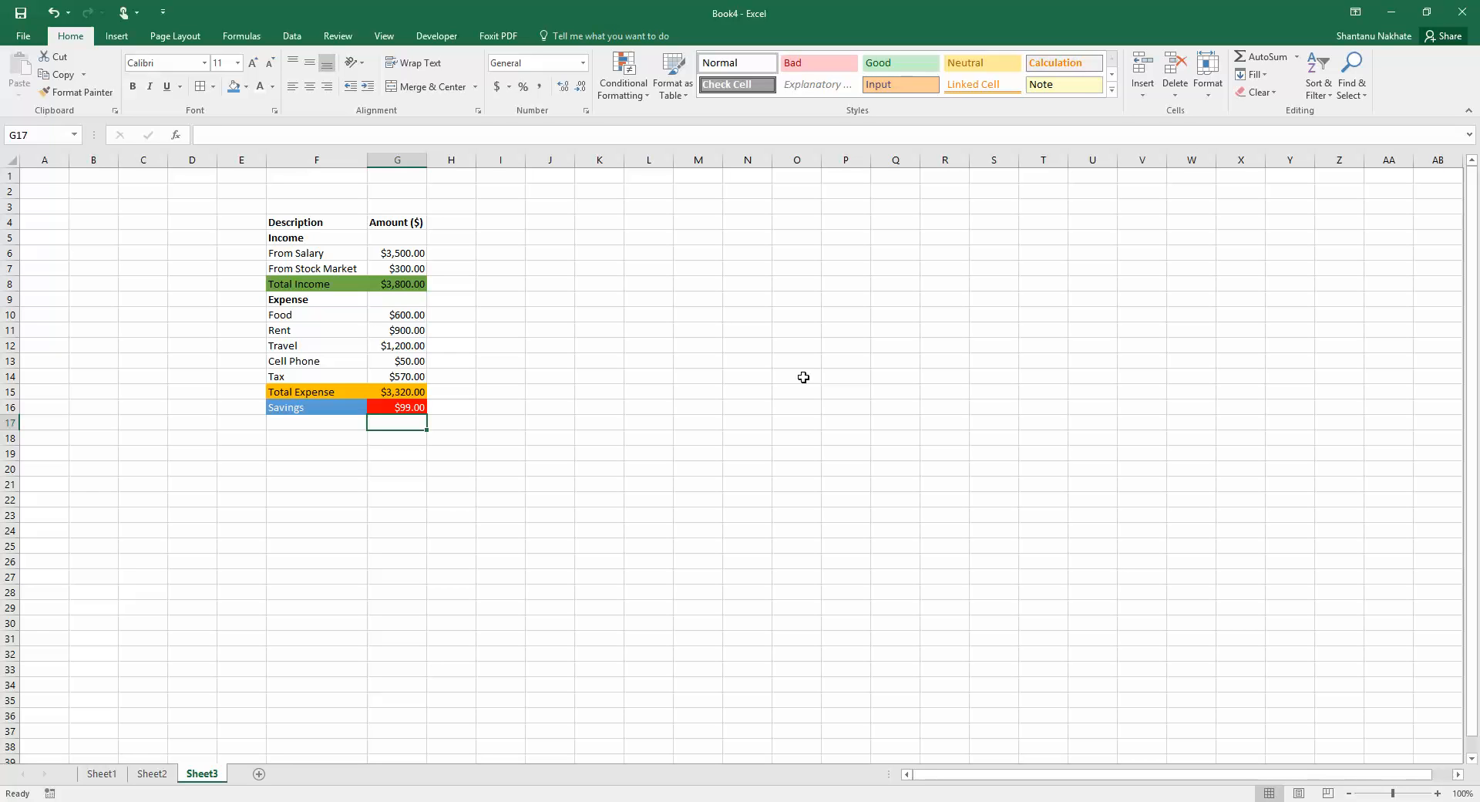
{"action": "left_click", "coordinate": [398, 406]}
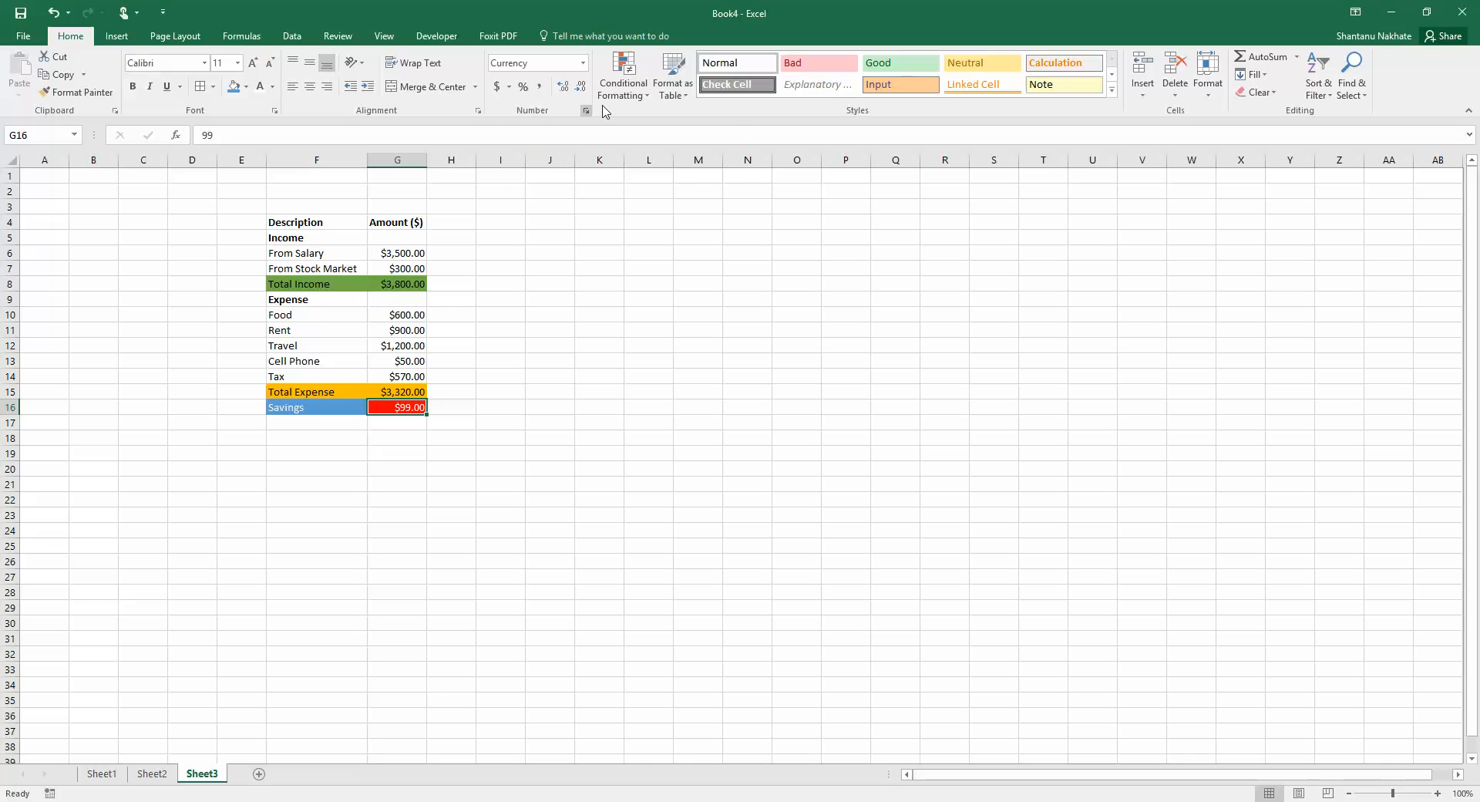
{"action": "left_click", "coordinate": [624, 80]}
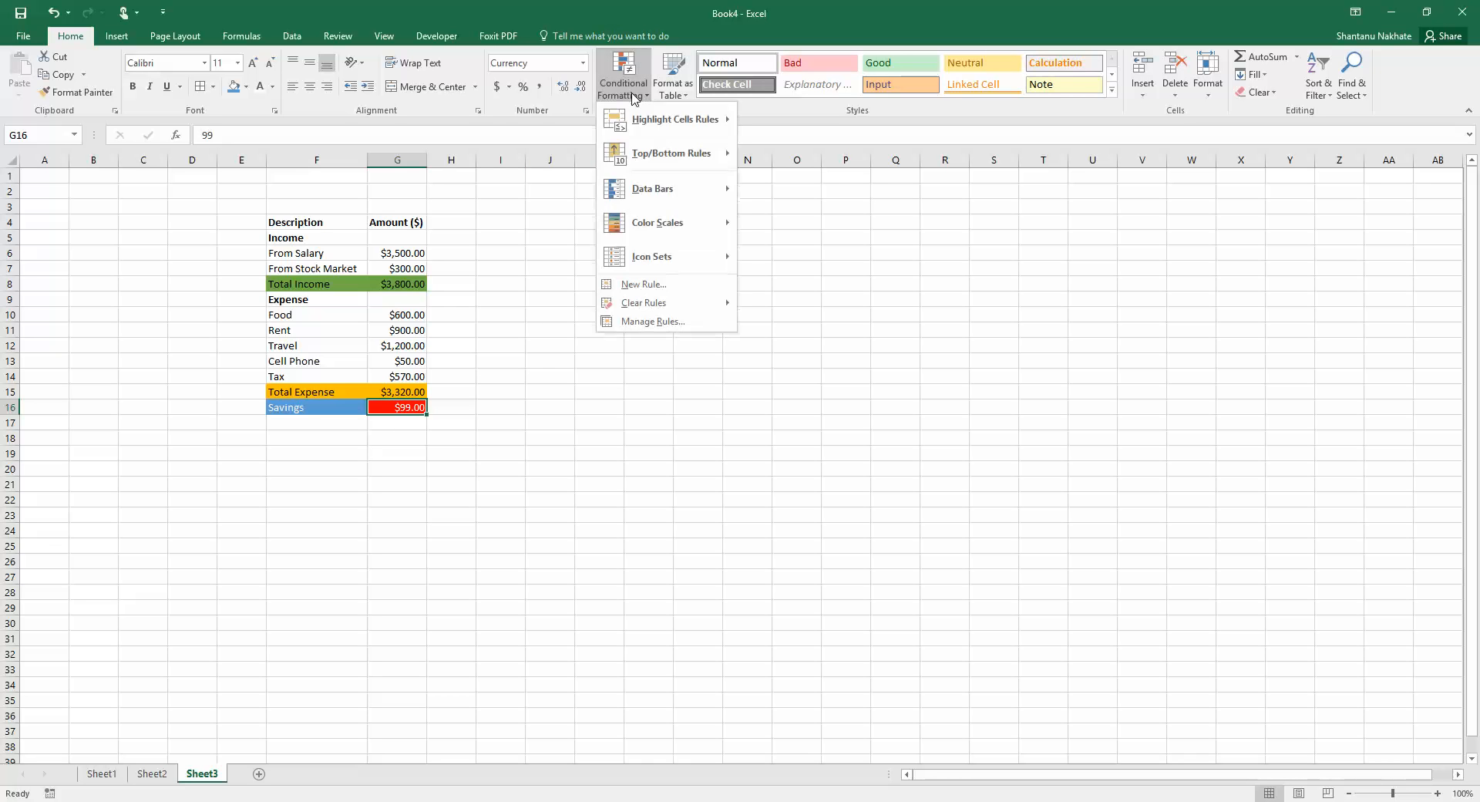
{"action": "left_click", "coordinate": [635, 289]}
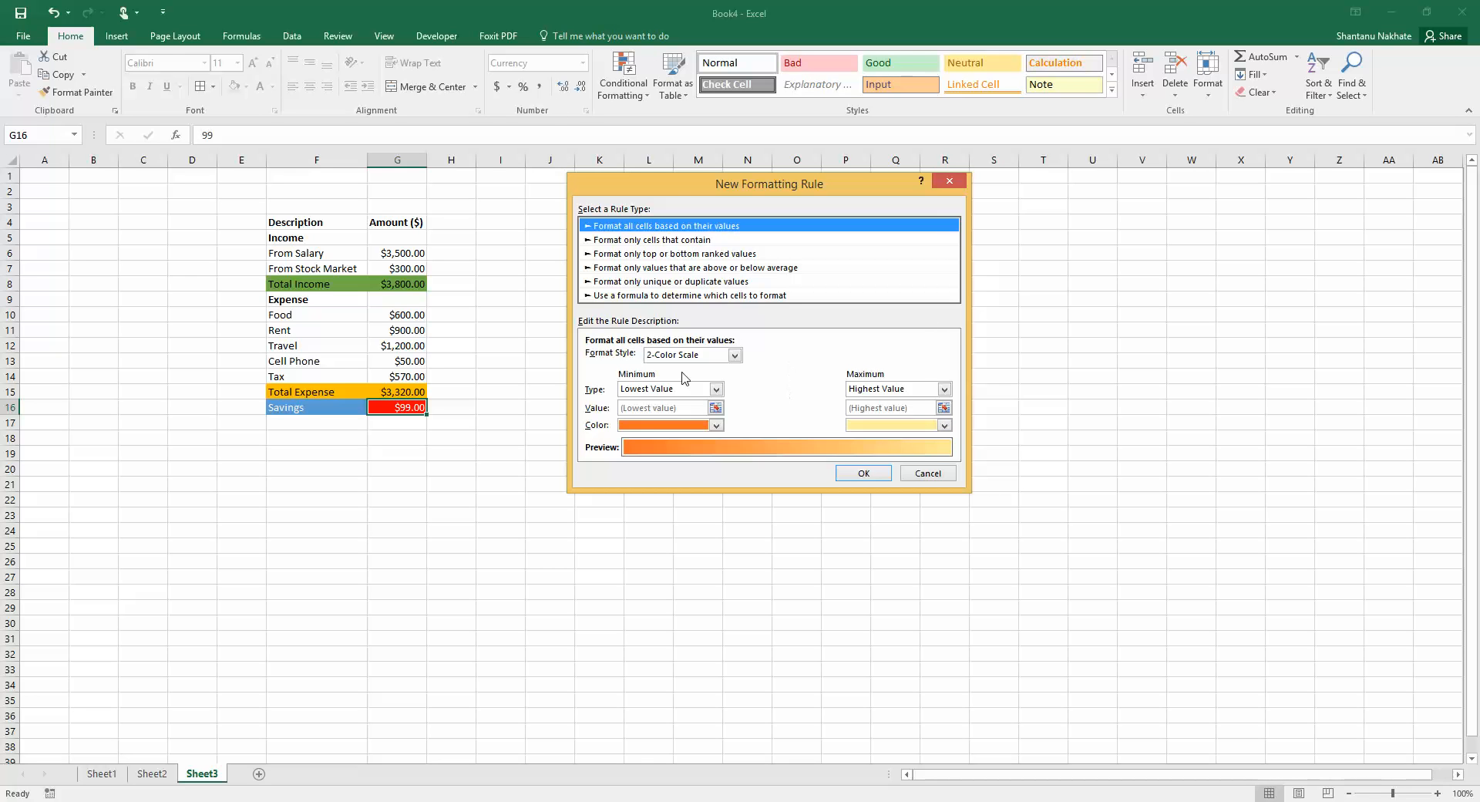
{"action": "left_click", "coordinate": [947, 183]}
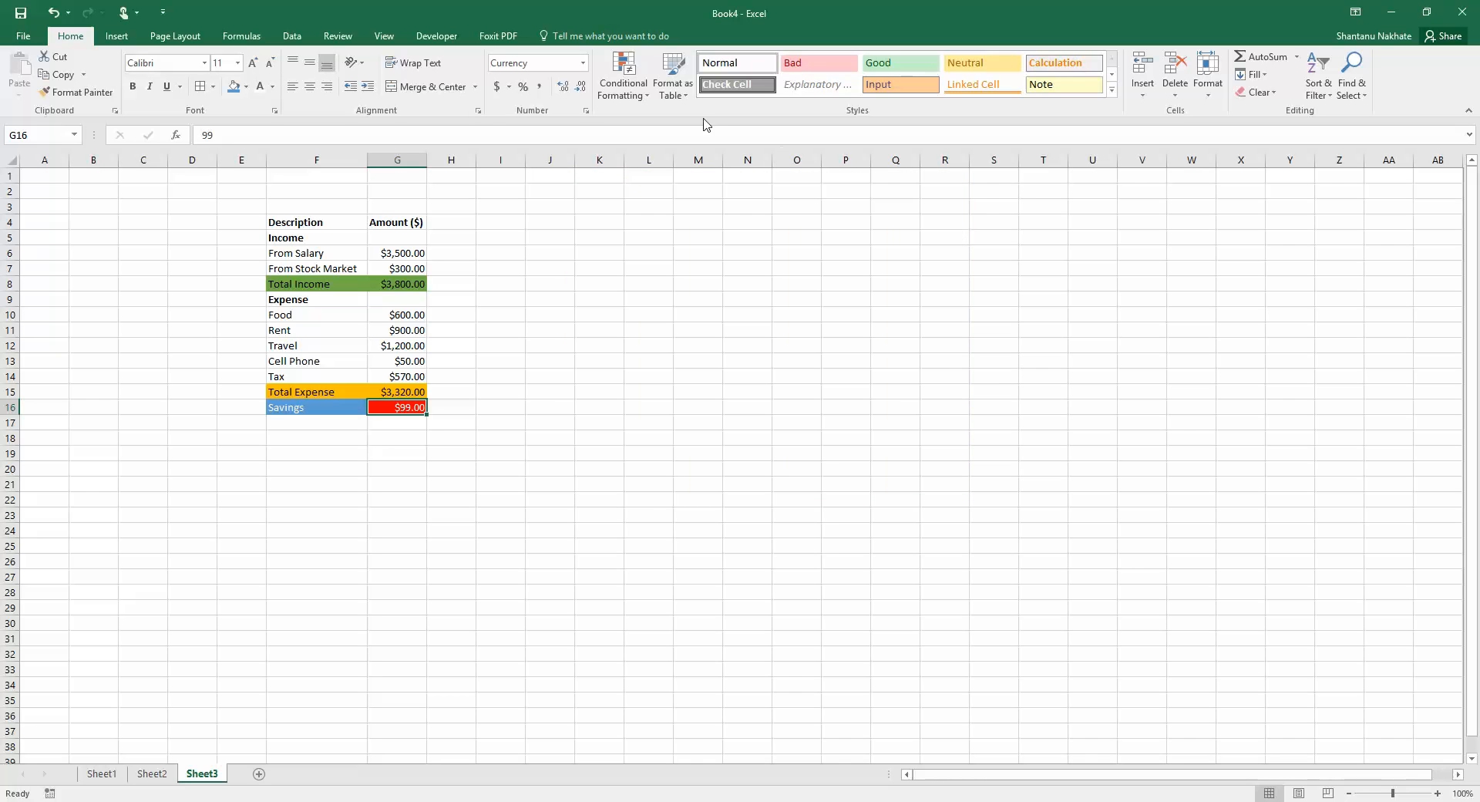
{"action": "left_click", "coordinate": [639, 94]}
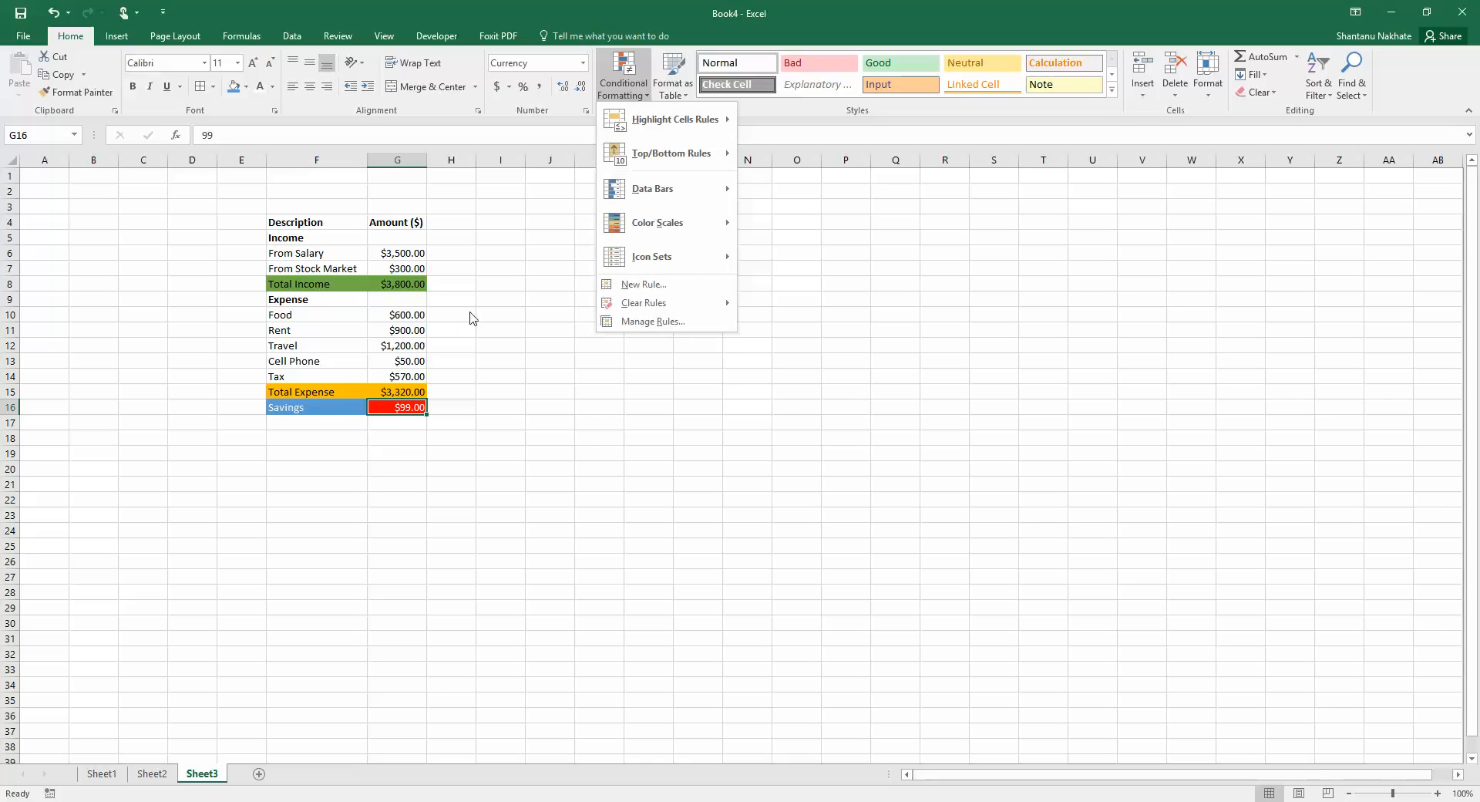
{"action": "key", "text": "Escape"}
Apply blue gradient-fill data bars to the five expense amounts
{"action": "left_click_drag", "start_coordinate": [414, 316], "coordinate": [406, 376]}
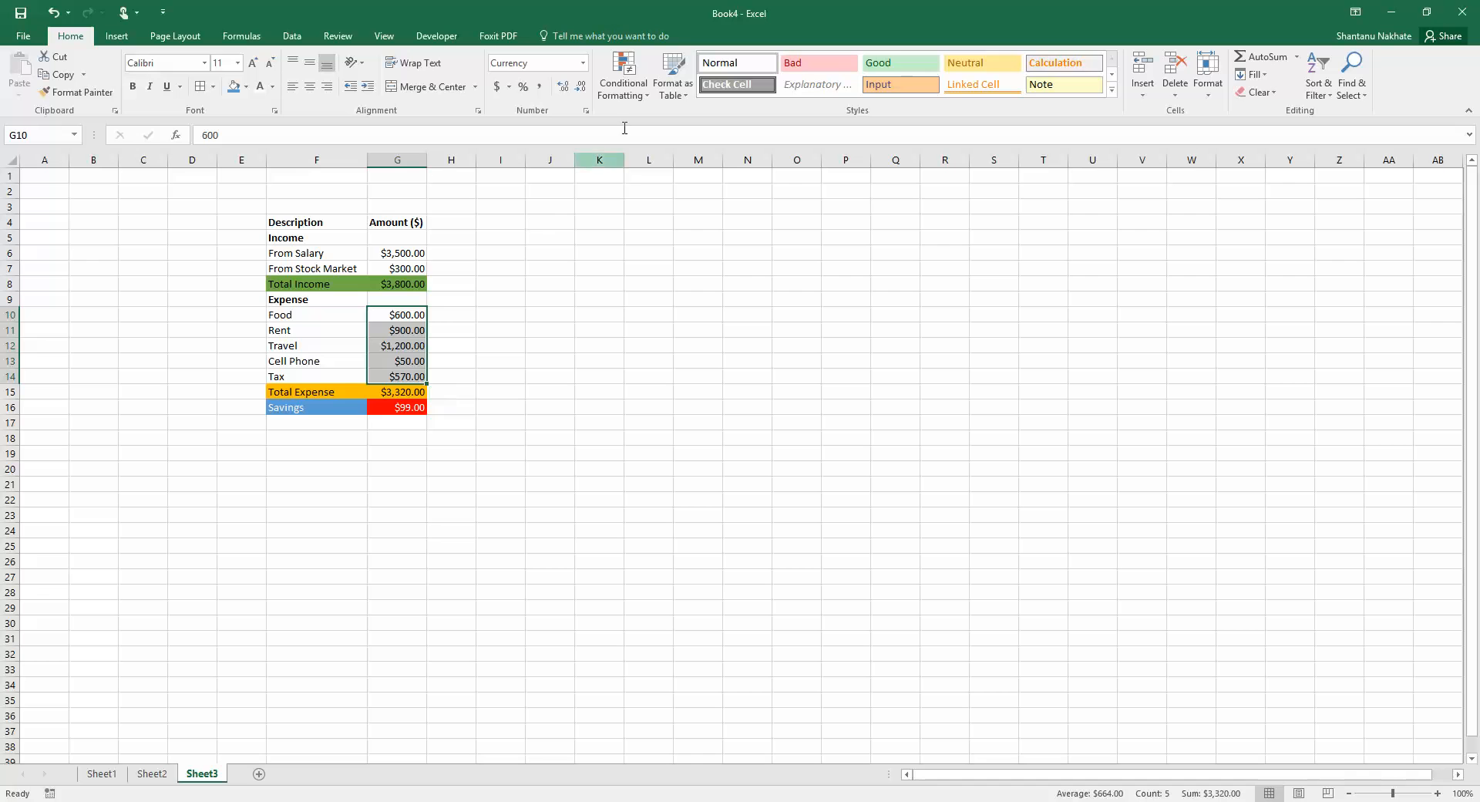
{"action": "left_click", "coordinate": [633, 95]}
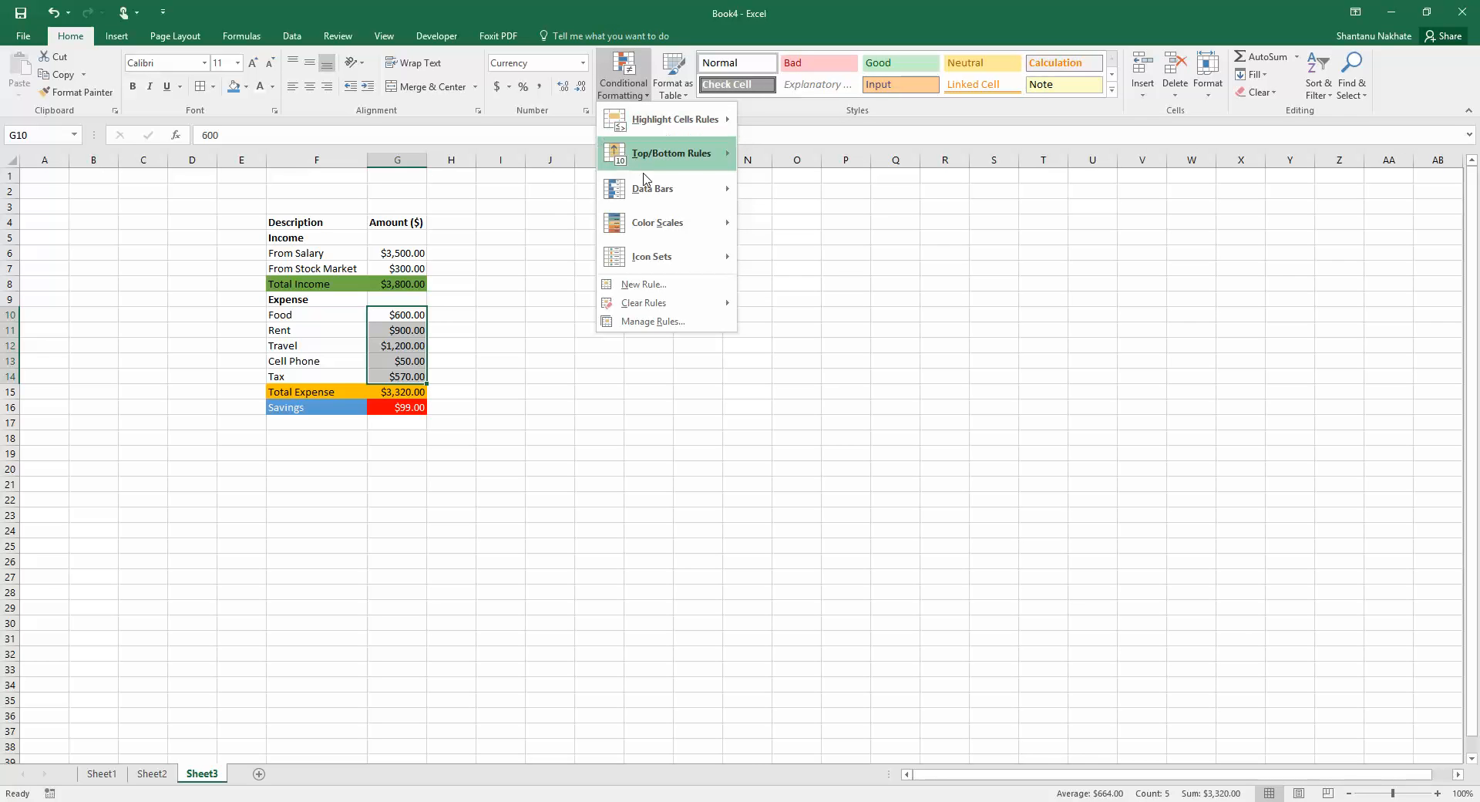
{"action": "mouse_move", "coordinate": [648, 193]}
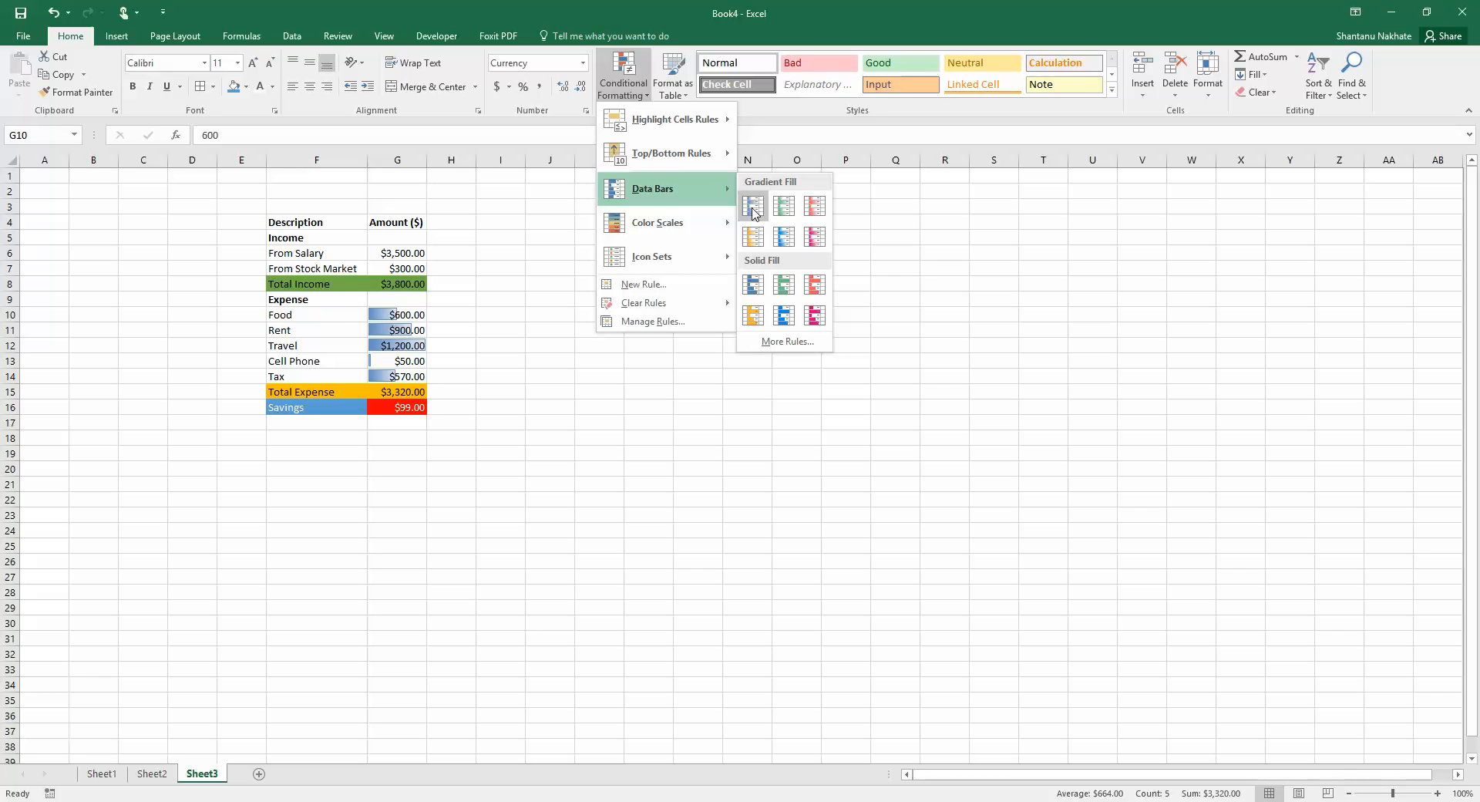
{"action": "left_click", "coordinate": [753, 206]}
Widen the Amount column so the data bars are easier to compare
{"action": "left_click_drag", "start_coordinate": [425, 160], "coordinate": [771, 179]}
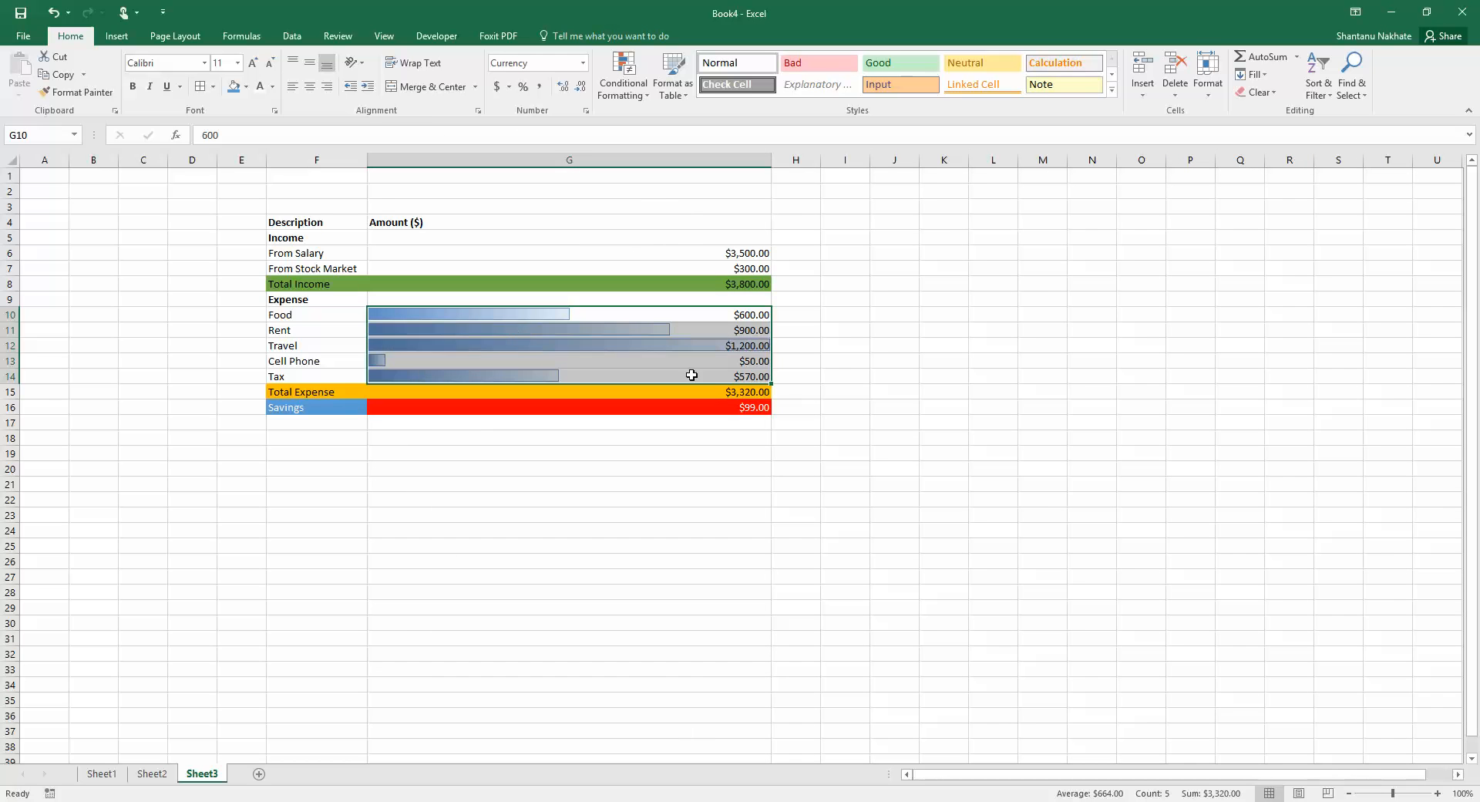
{"action": "left_click", "coordinate": [810, 363]}
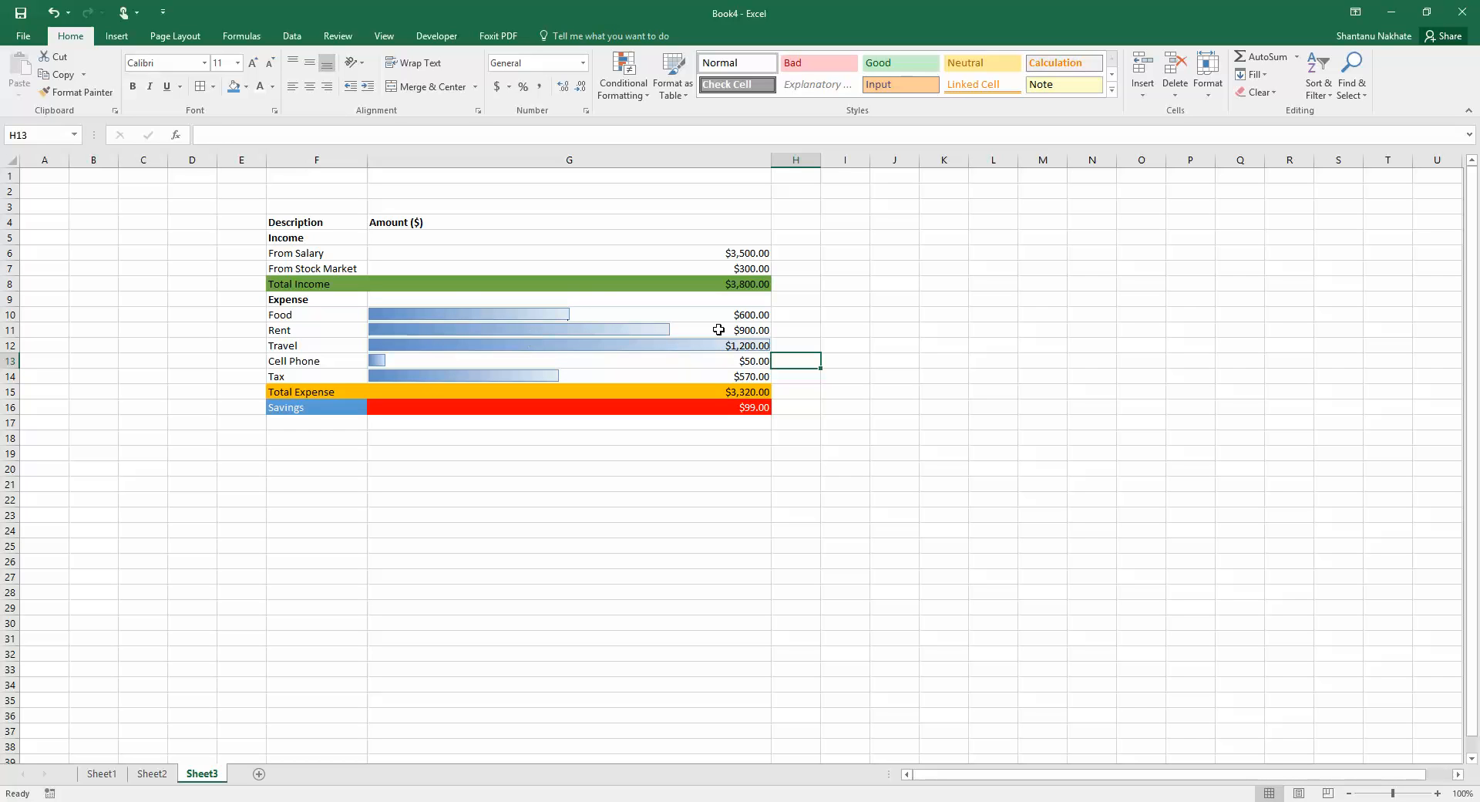
{"action": "left_click", "coordinate": [594, 346]}
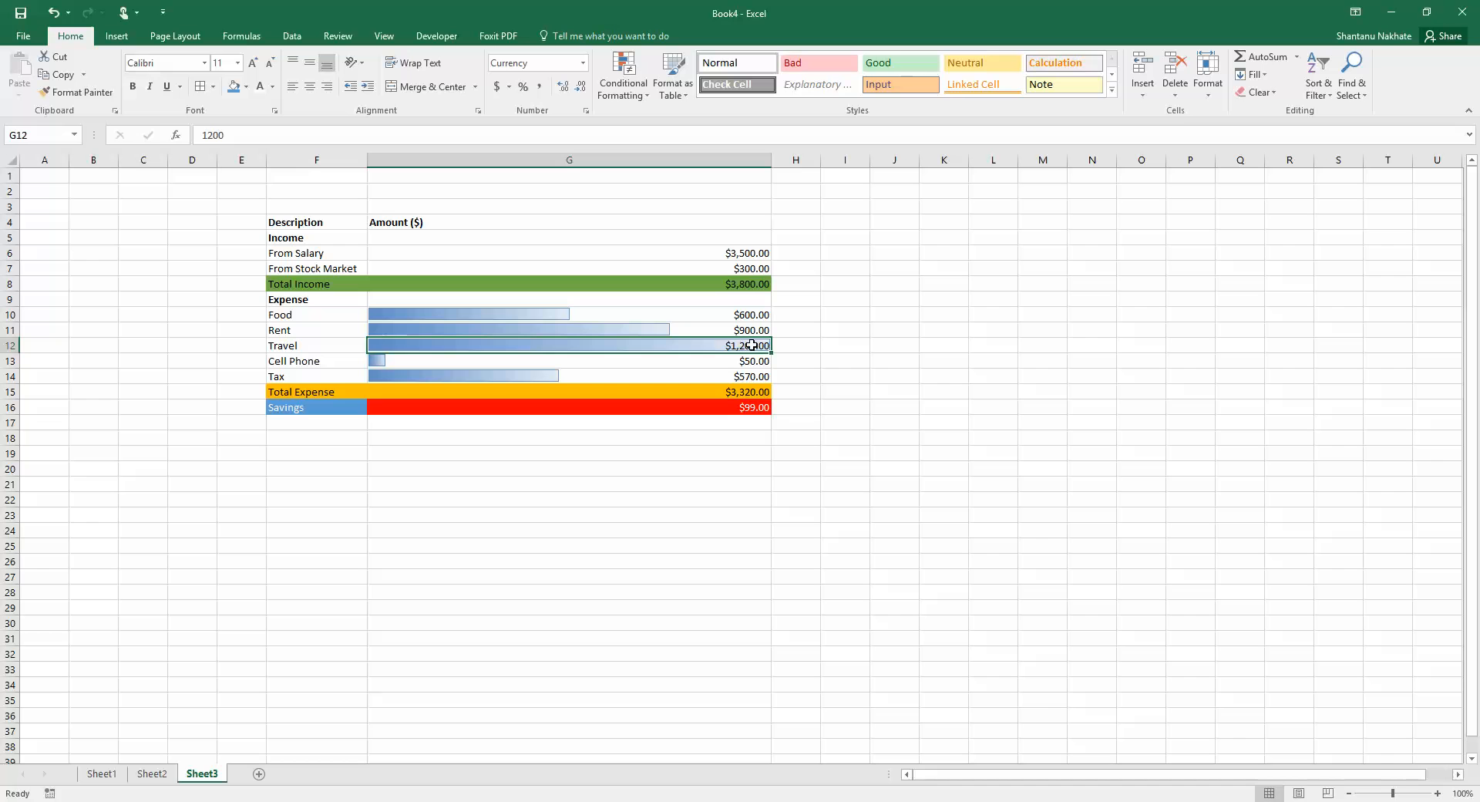
{"action": "left_click", "coordinate": [709, 380]}
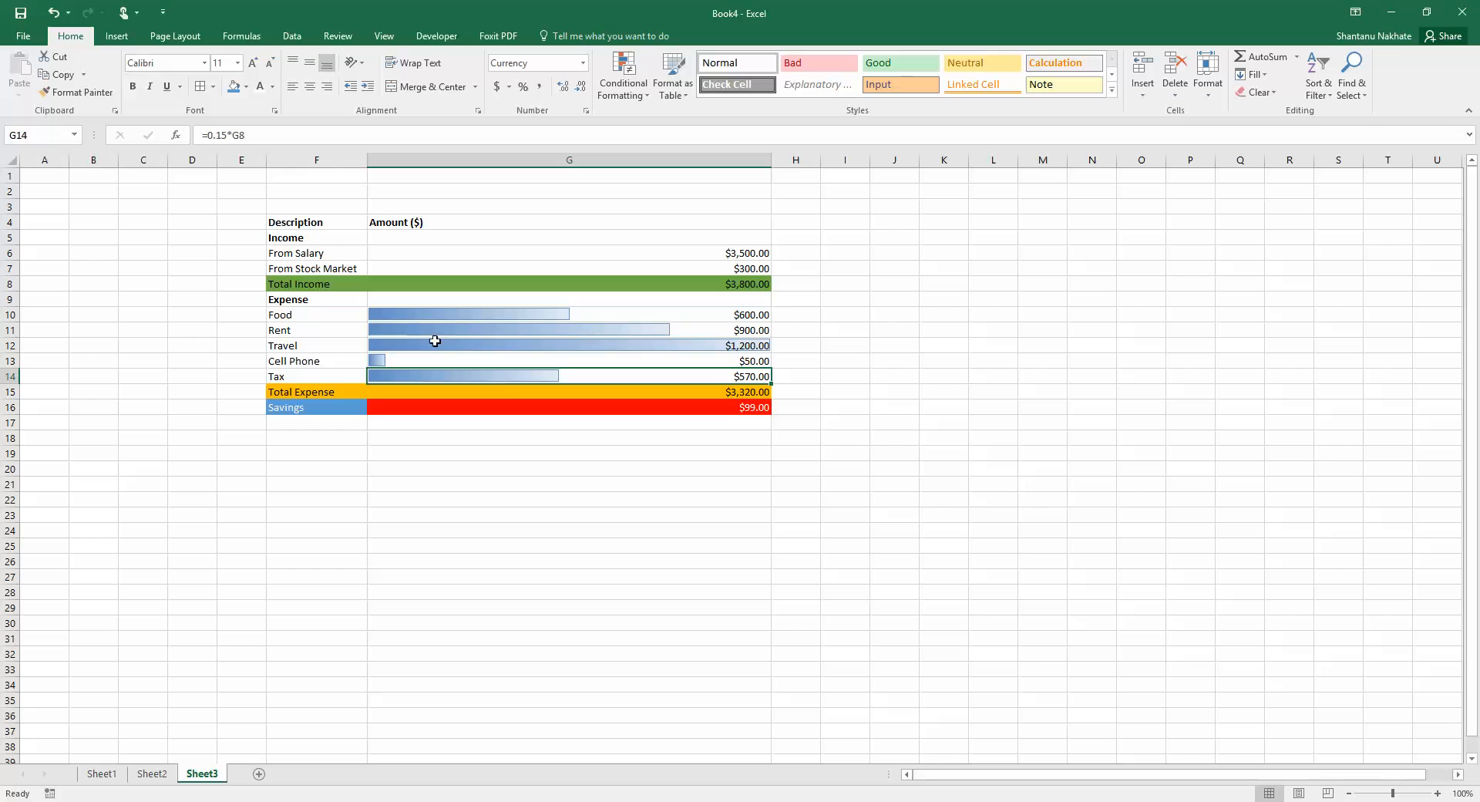
Apply blue solid-fill data bars to the five expense amounts
{"action": "left_click_drag", "start_coordinate": [406, 315], "coordinate": [463, 375]}
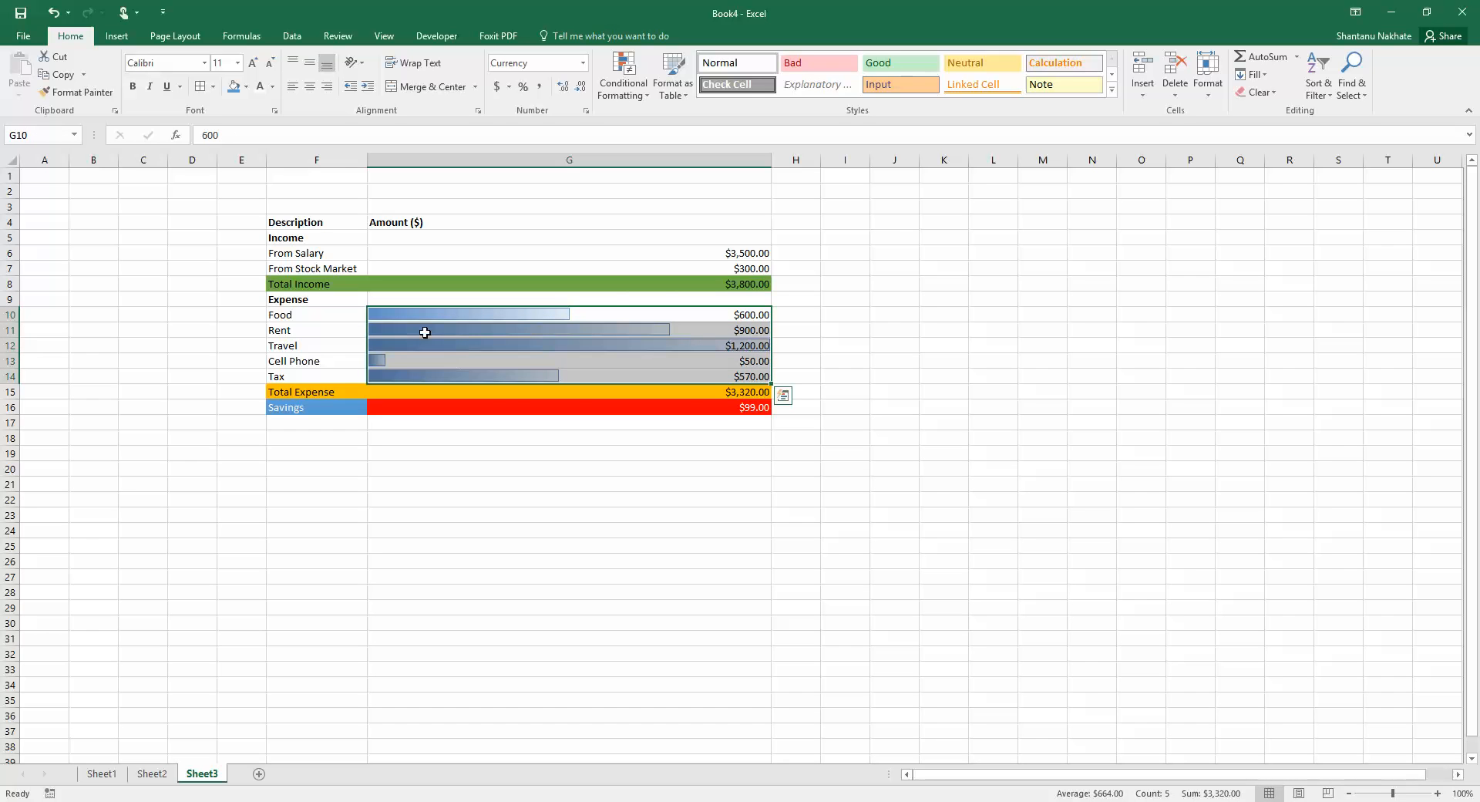
{"action": "left_click", "coordinate": [638, 101]}
{"action": "mouse_move", "coordinate": [640, 198]}
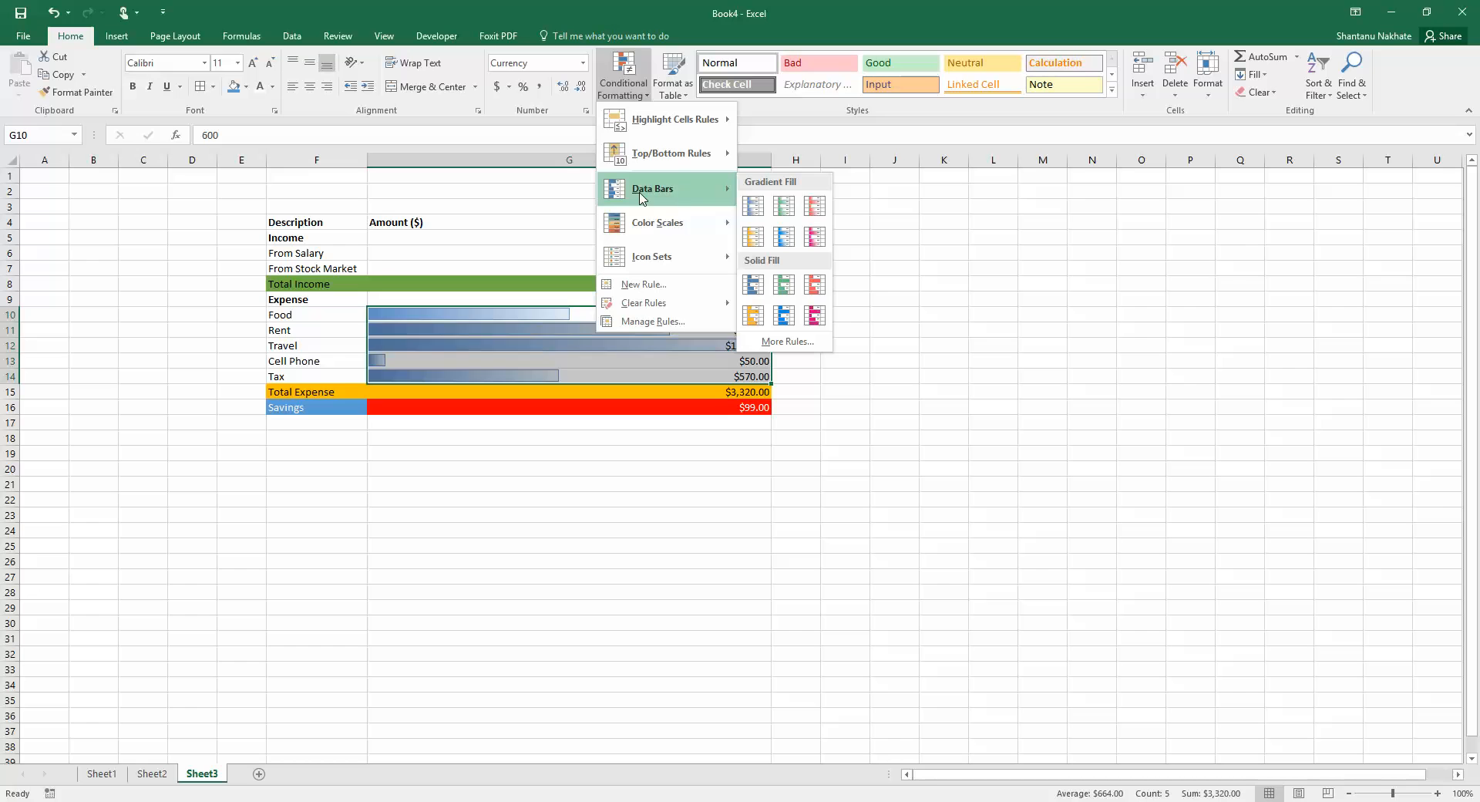
{"action": "left_click", "coordinate": [754, 289]}
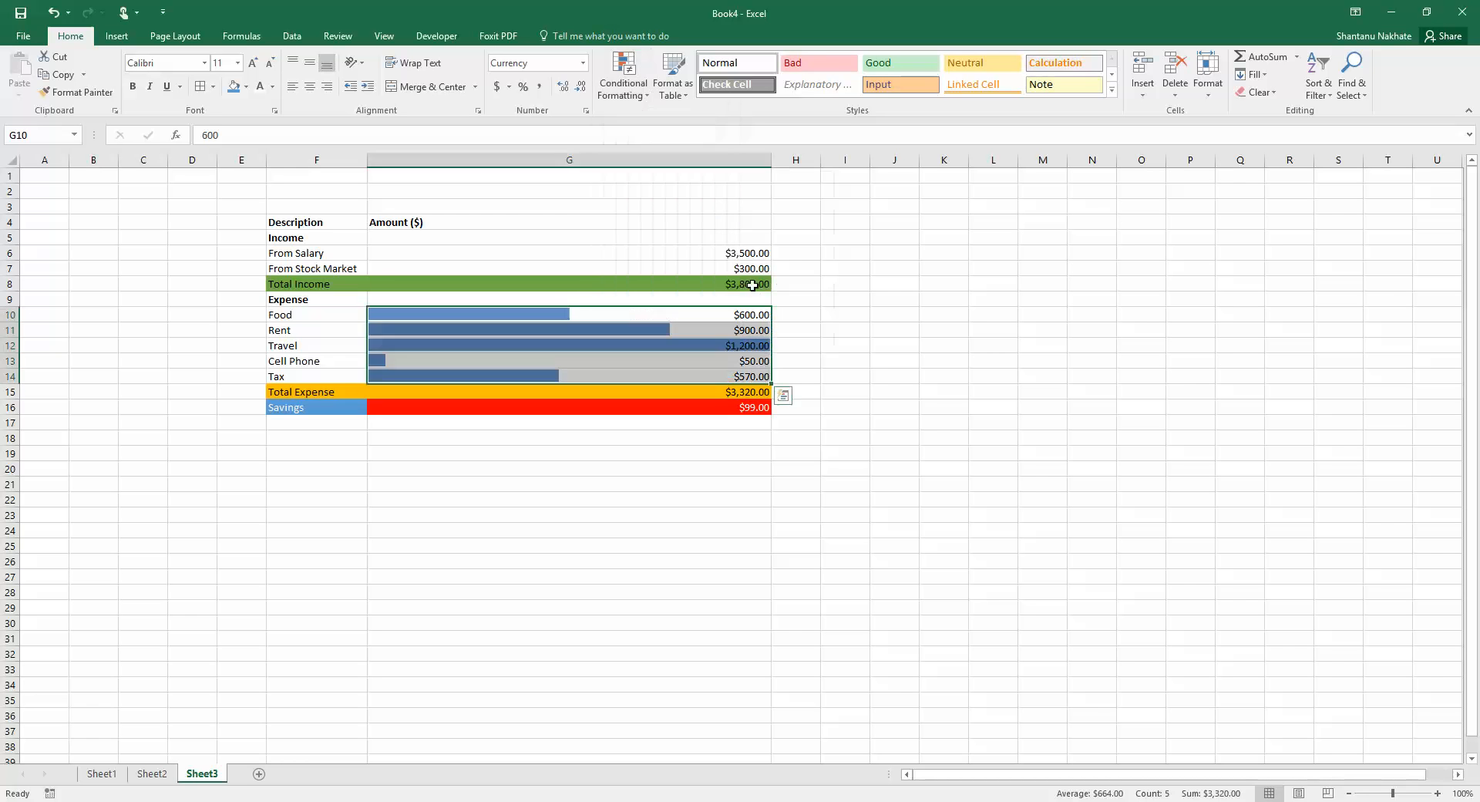
{"action": "left_click", "coordinate": [843, 343]}
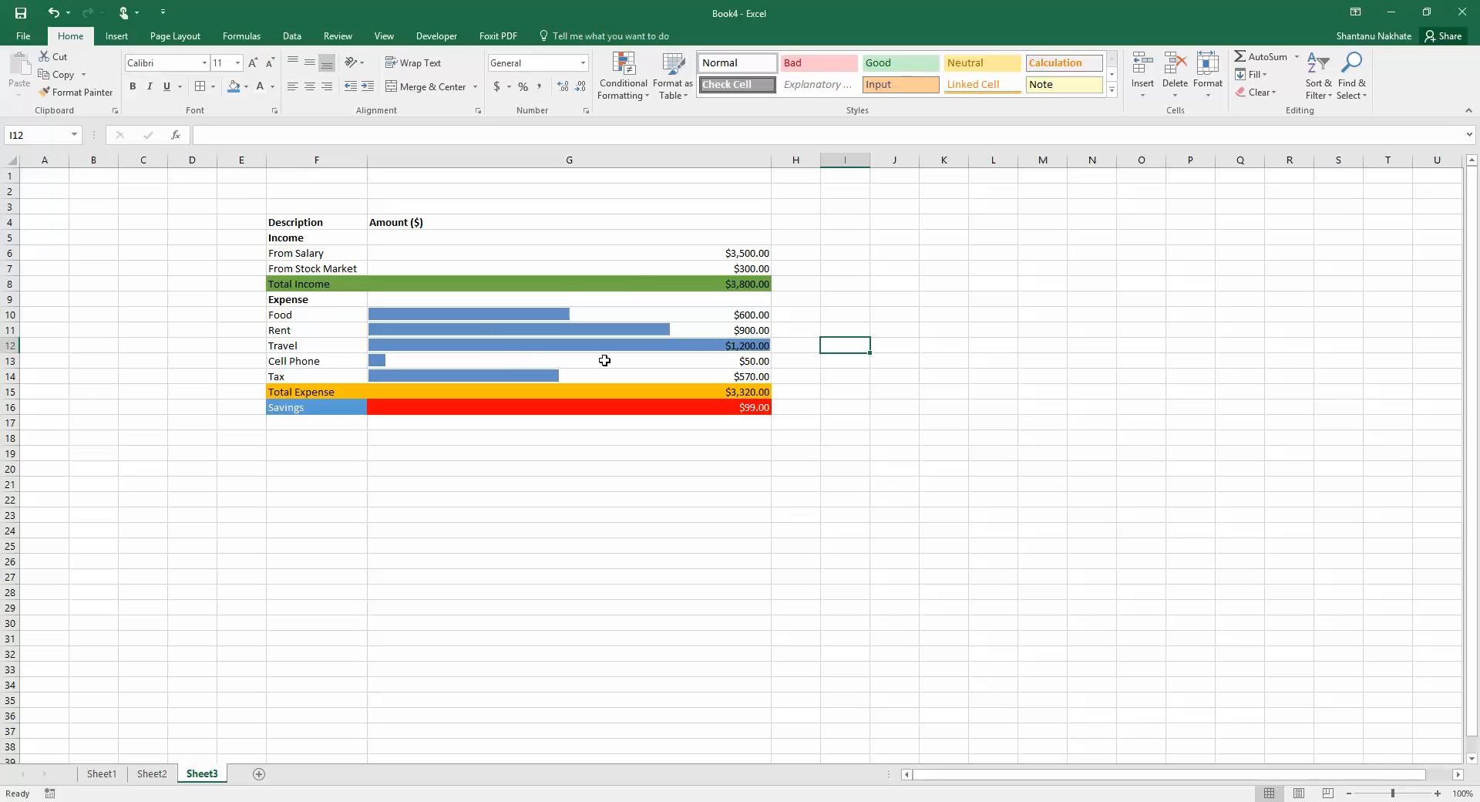
{"action": "left_click", "coordinate": [624, 77]}
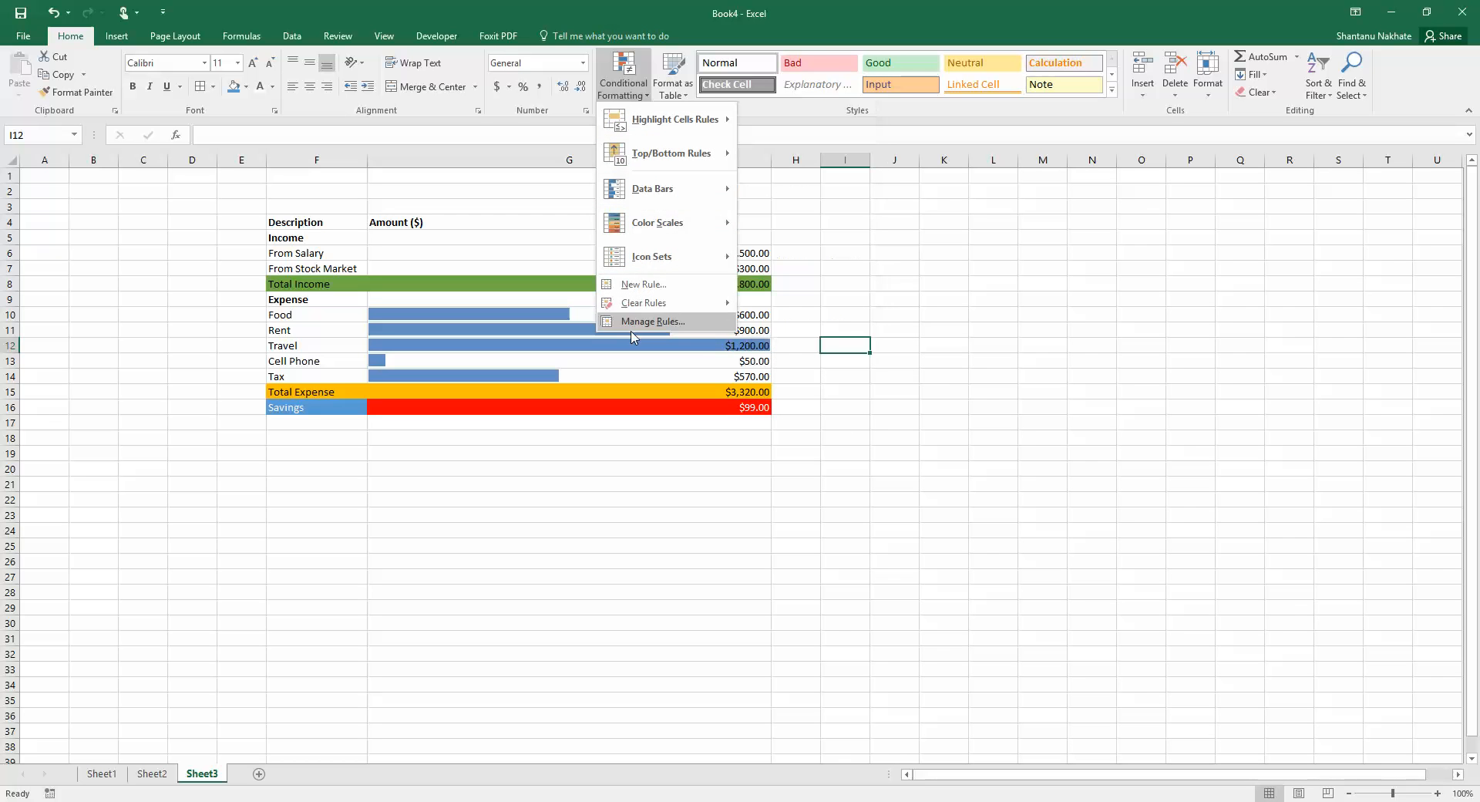
{"action": "mouse_move", "coordinate": [651, 308]}
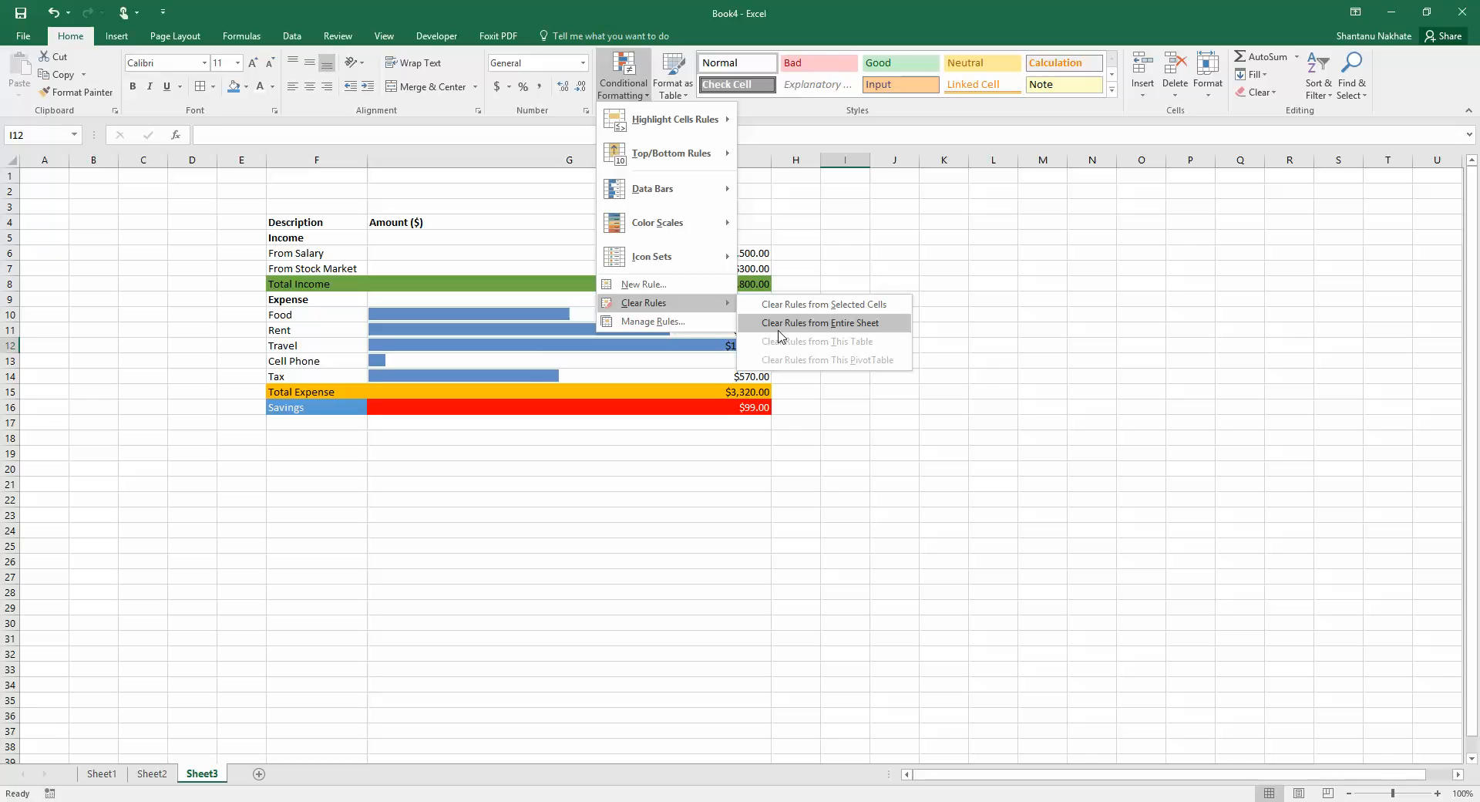
{"action": "left_click", "coordinate": [522, 337]}
{"action": "left_click_drag", "start_coordinate": [531, 314], "coordinate": [539, 373]}
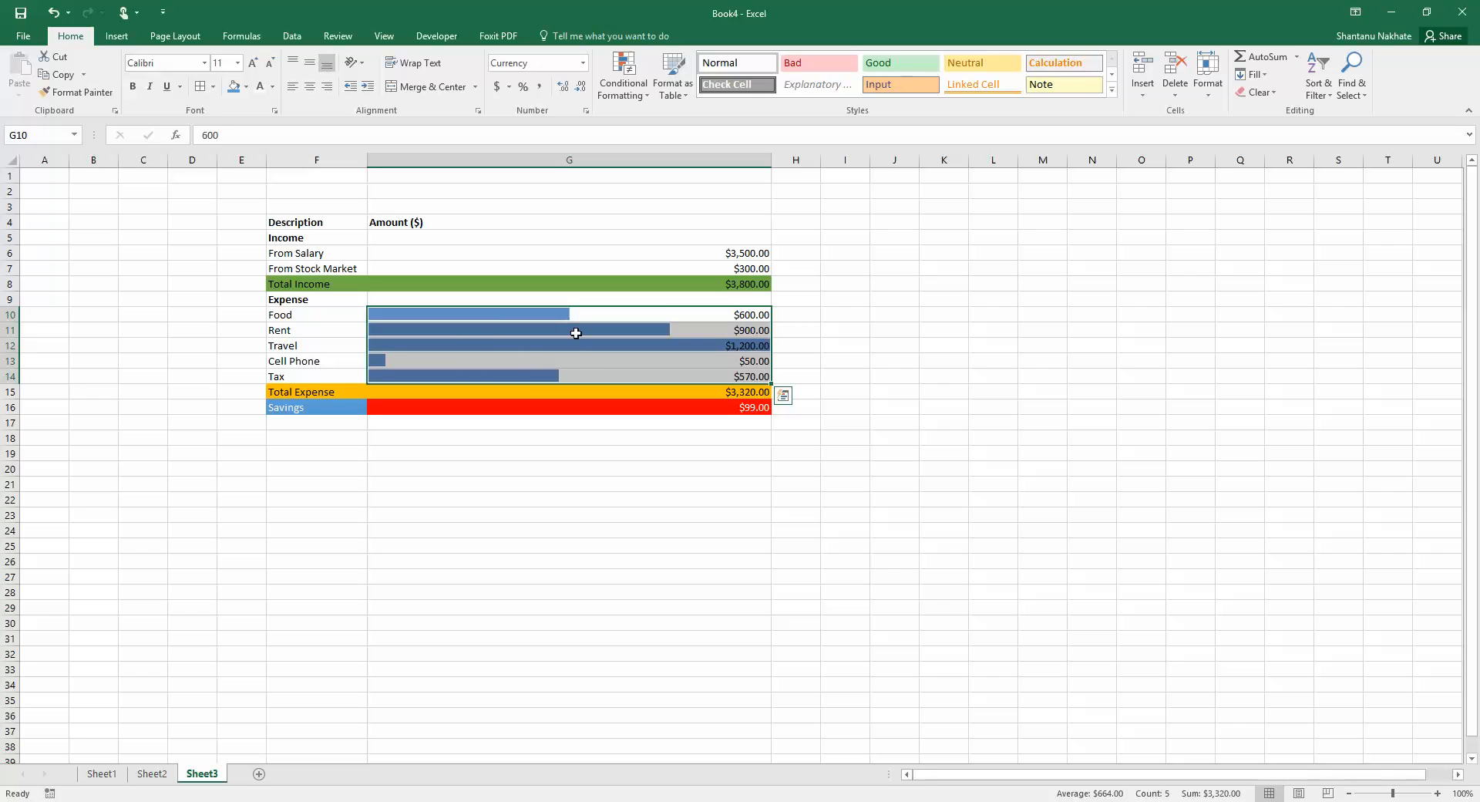
Clear the conditional formatting rules from the five selected expense amounts
{"action": "left_click_drag", "start_coordinate": [586, 349], "coordinate": [588, 363]}
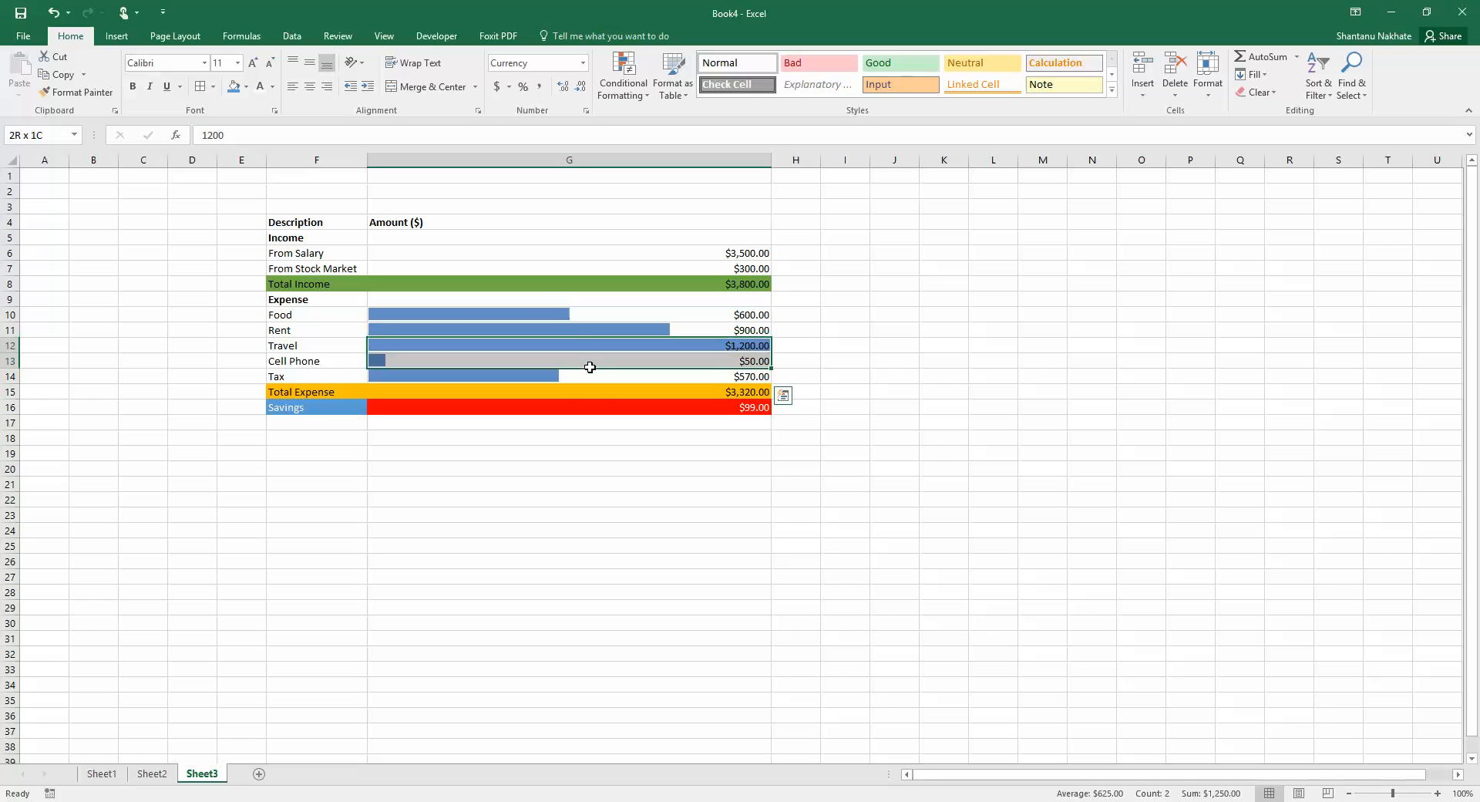
{"action": "left_click_drag", "start_coordinate": [575, 314], "coordinate": [568, 376]}
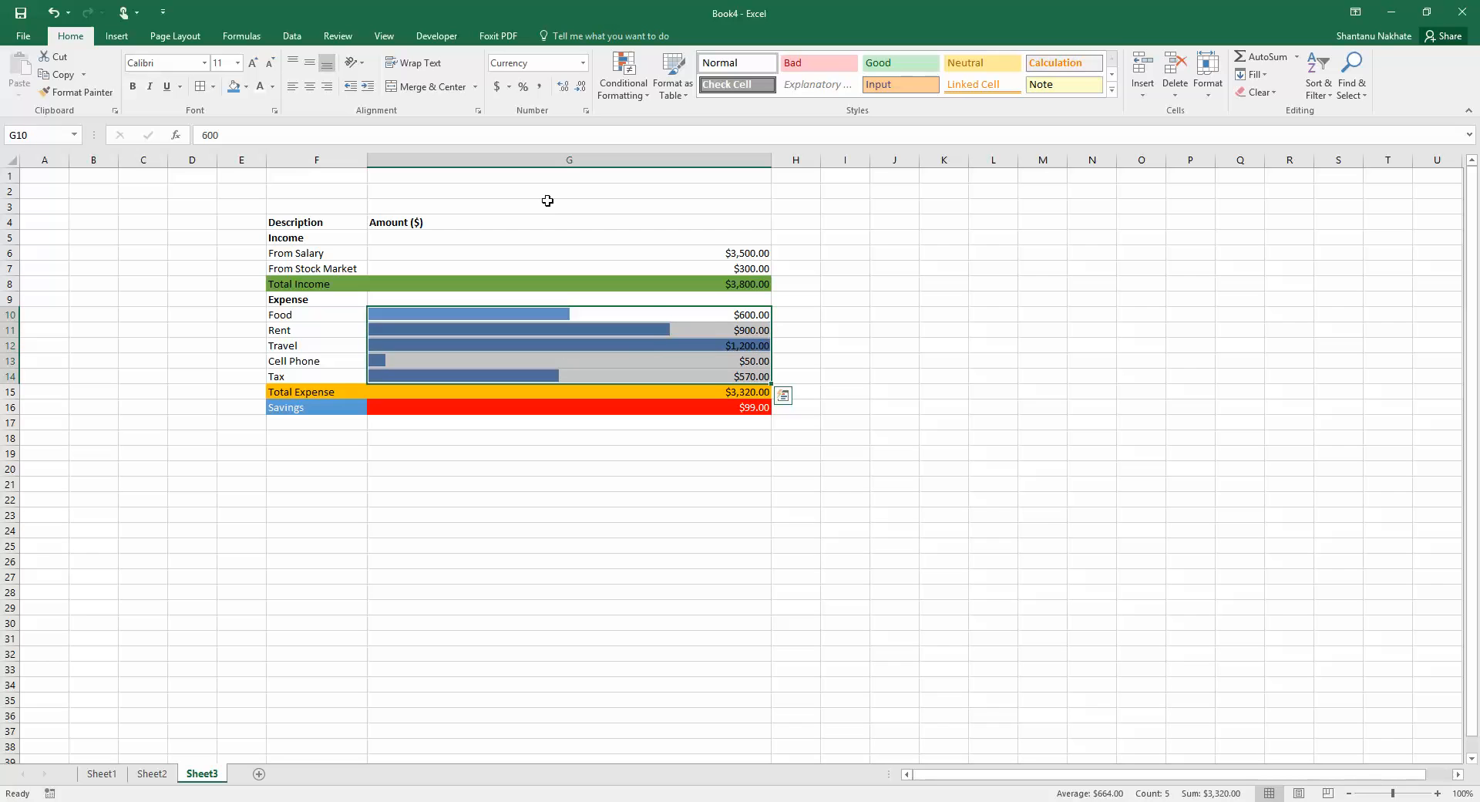
{"action": "left_click", "coordinate": [672, 78]}
{"action": "left_click", "coordinate": [644, 95]}
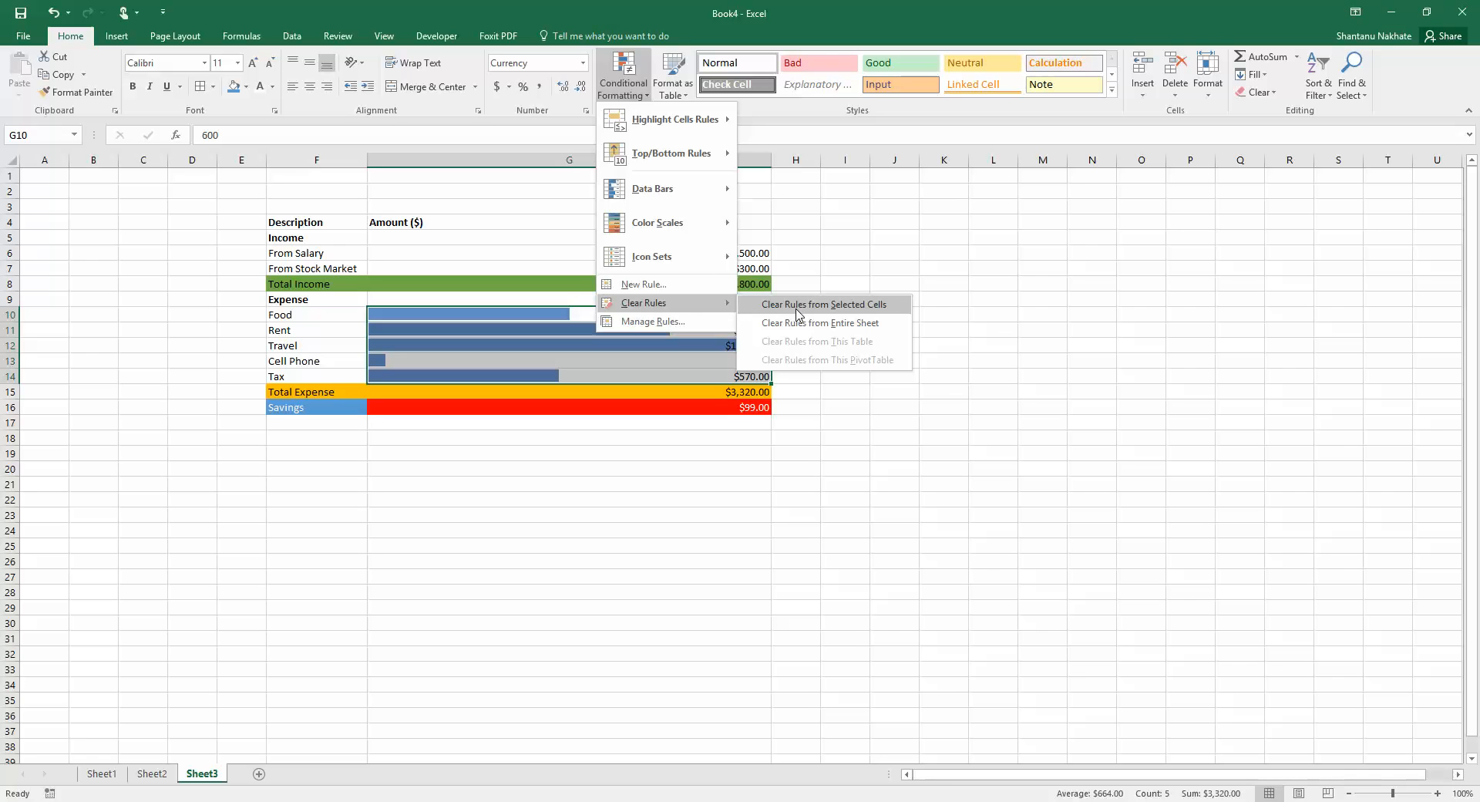
{"action": "left_click", "coordinate": [843, 311]}
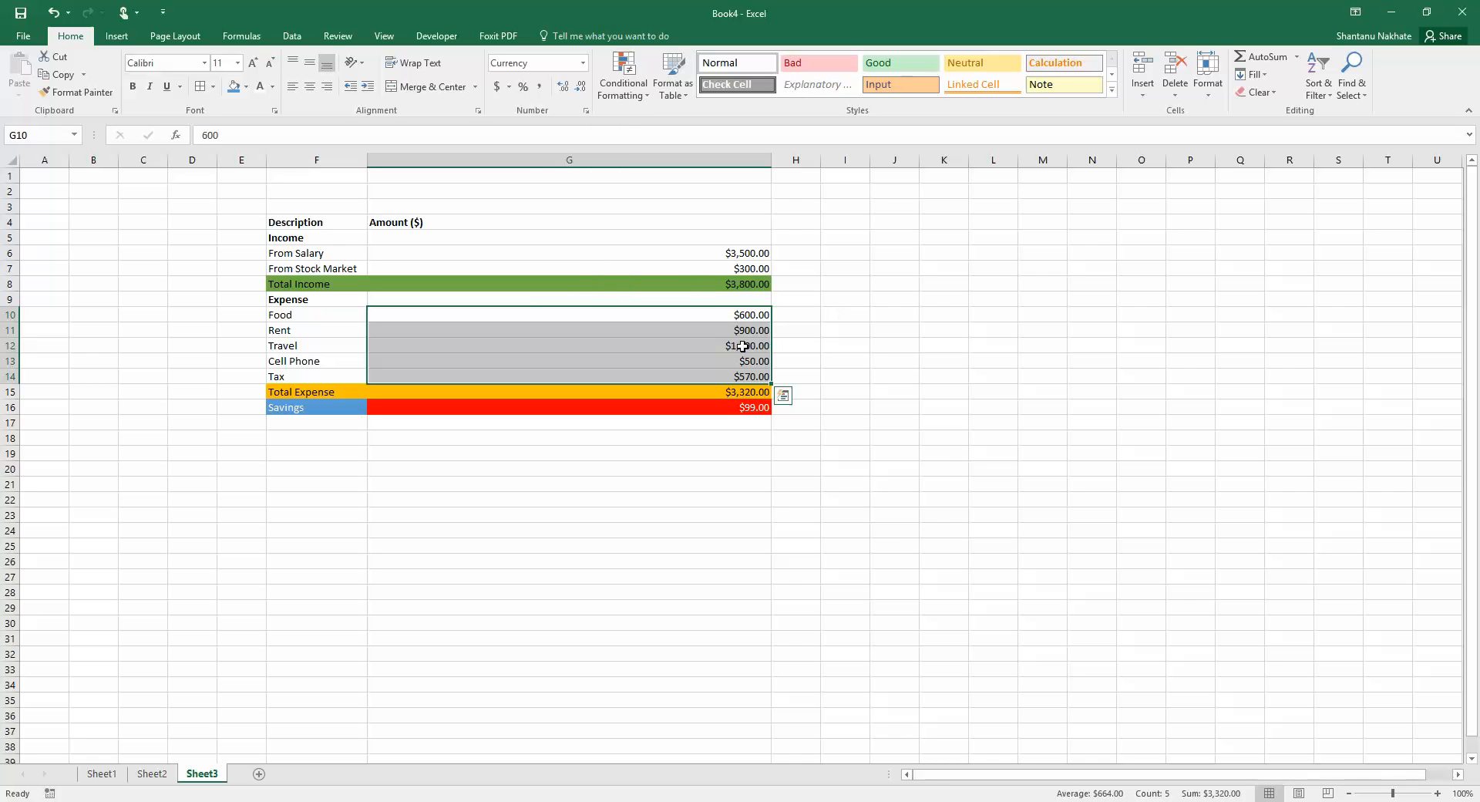
Undo the clearing of the expense amounts' rules
{"action": "left_click", "coordinate": [836, 330]}
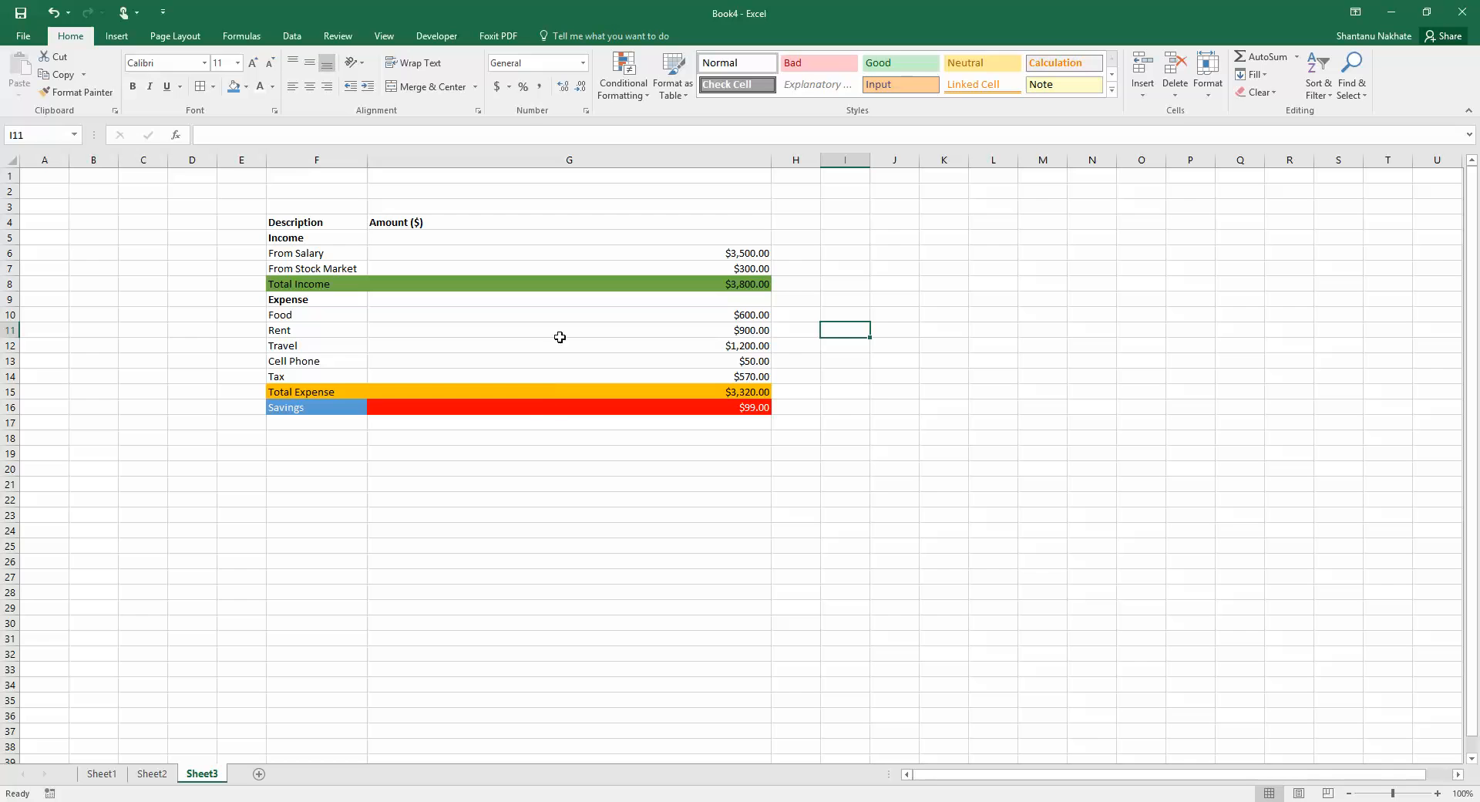
{"action": "left_click", "coordinate": [557, 410]}
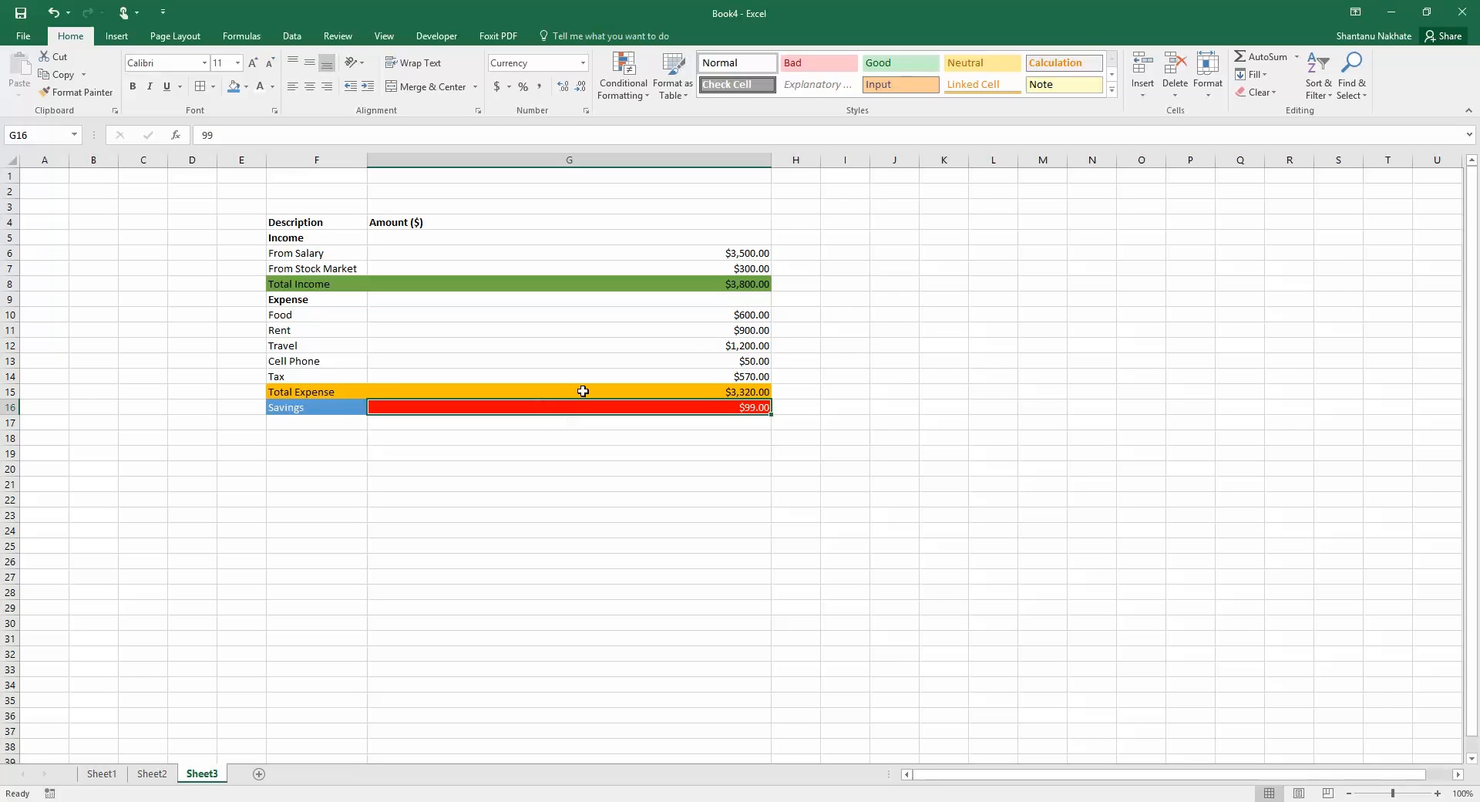
{"action": "left_click", "coordinate": [52, 11]}
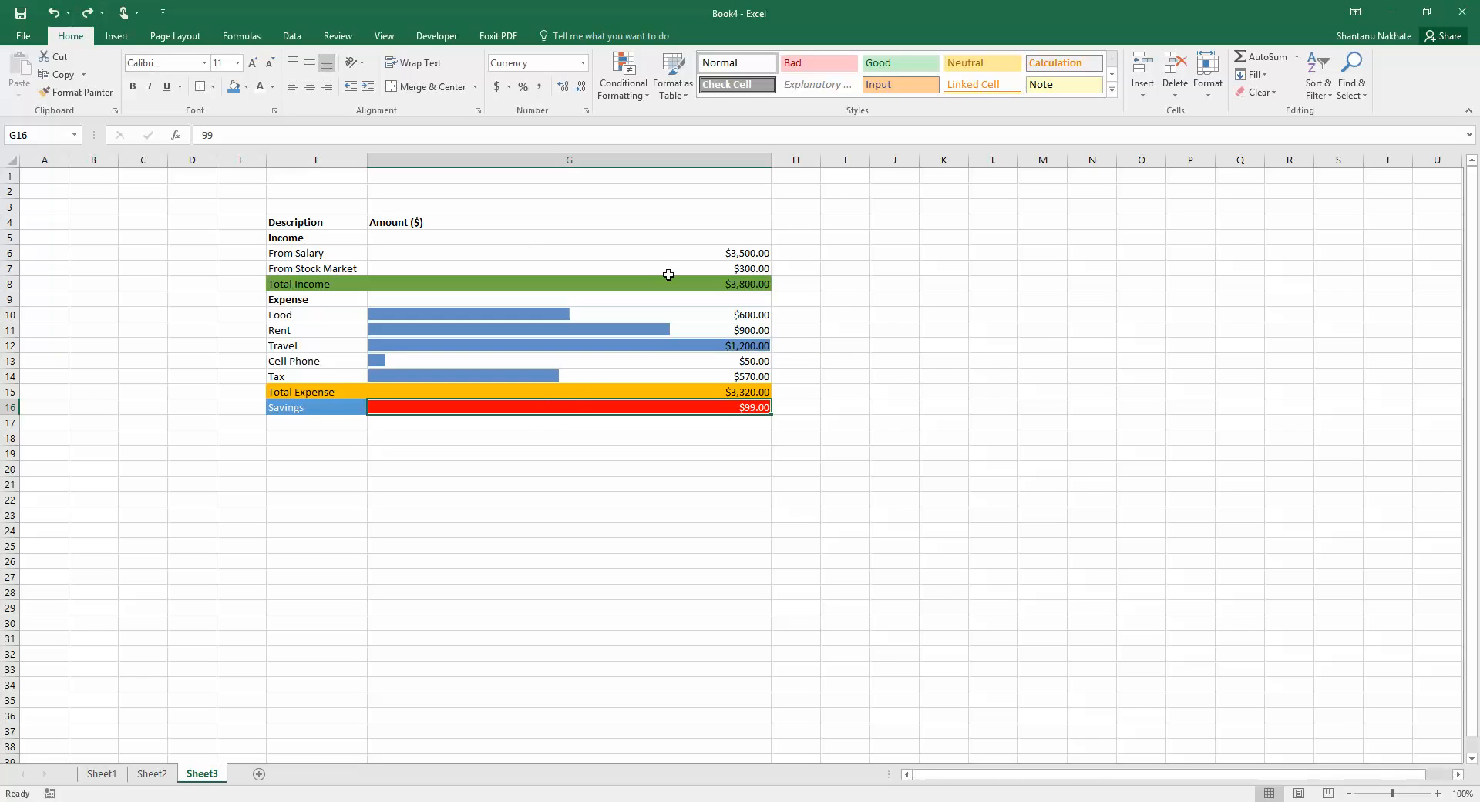
Clear all conditional formatting rules from the entire sheet
{"action": "left_click", "coordinate": [851, 304]}
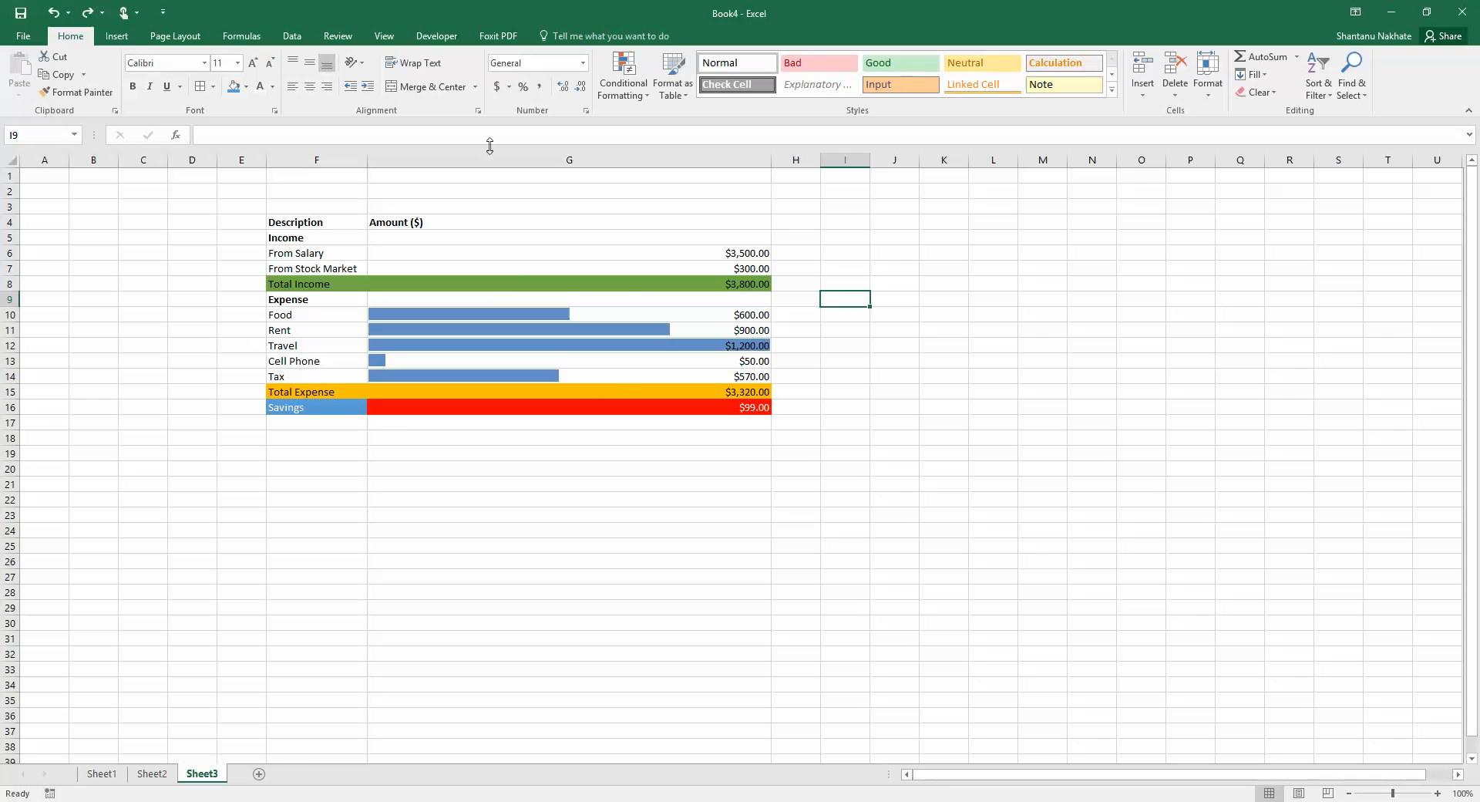
{"action": "left_click", "coordinate": [624, 84]}
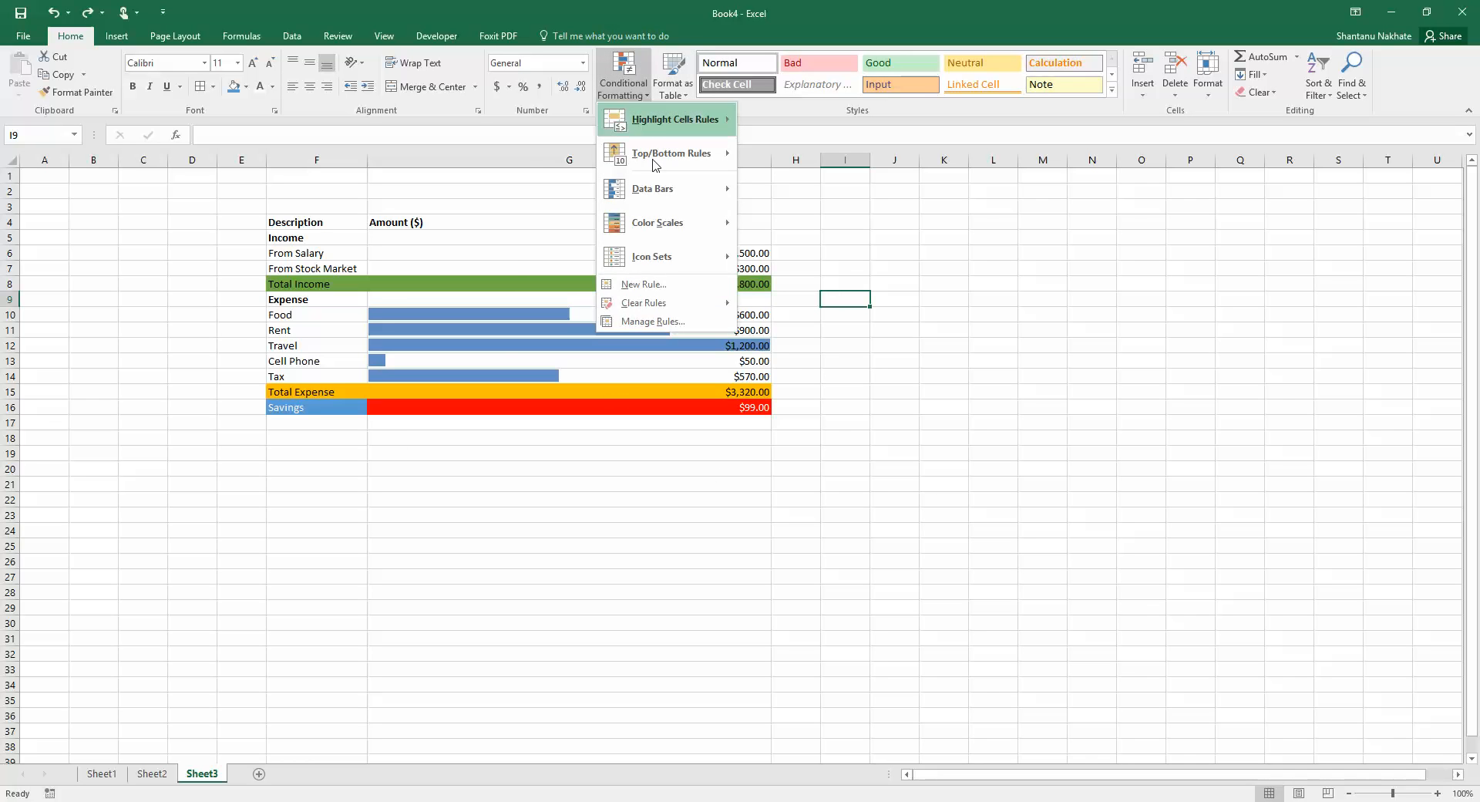
{"action": "mouse_move", "coordinate": [668, 313]}
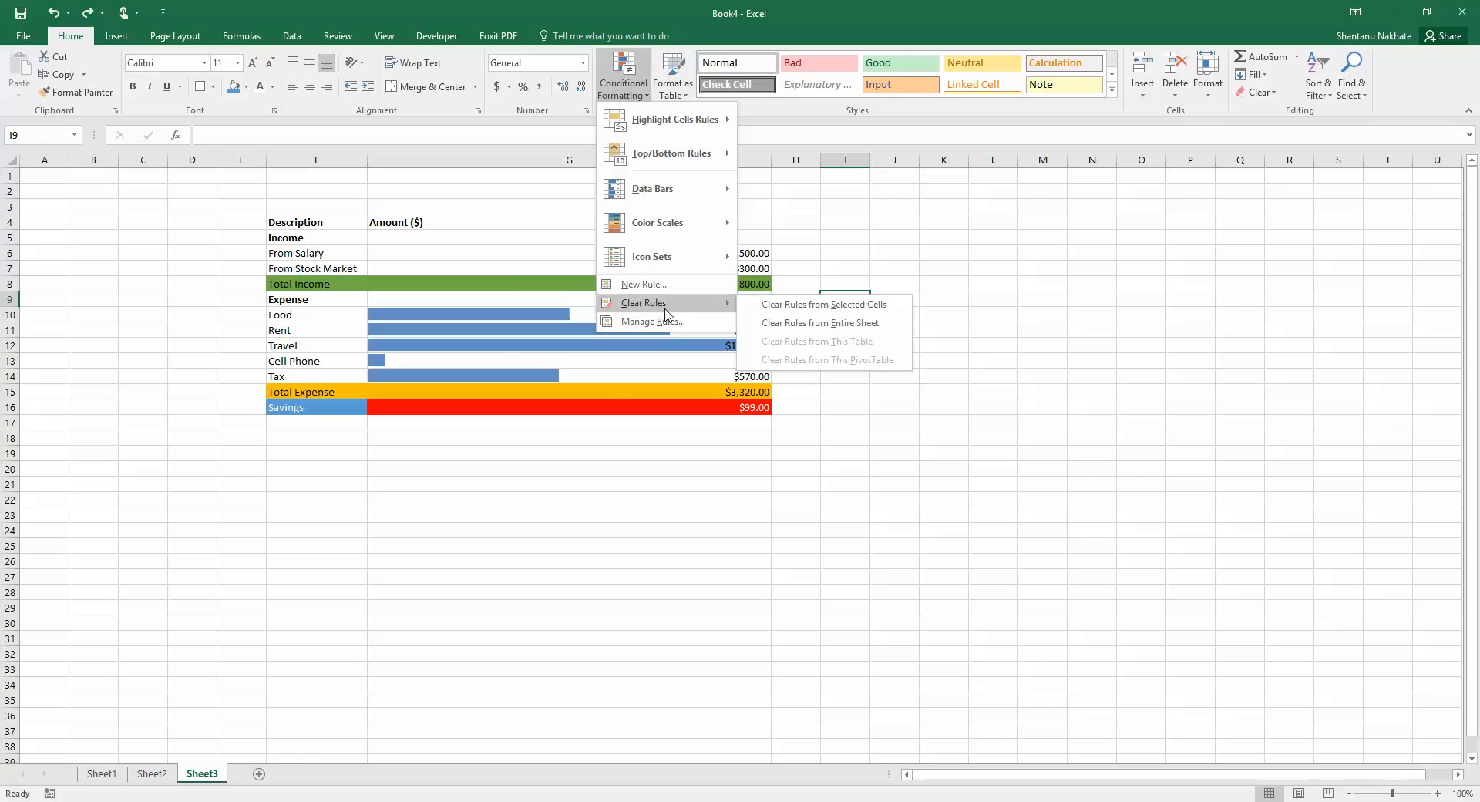
{"action": "left_click", "coordinate": [792, 323]}
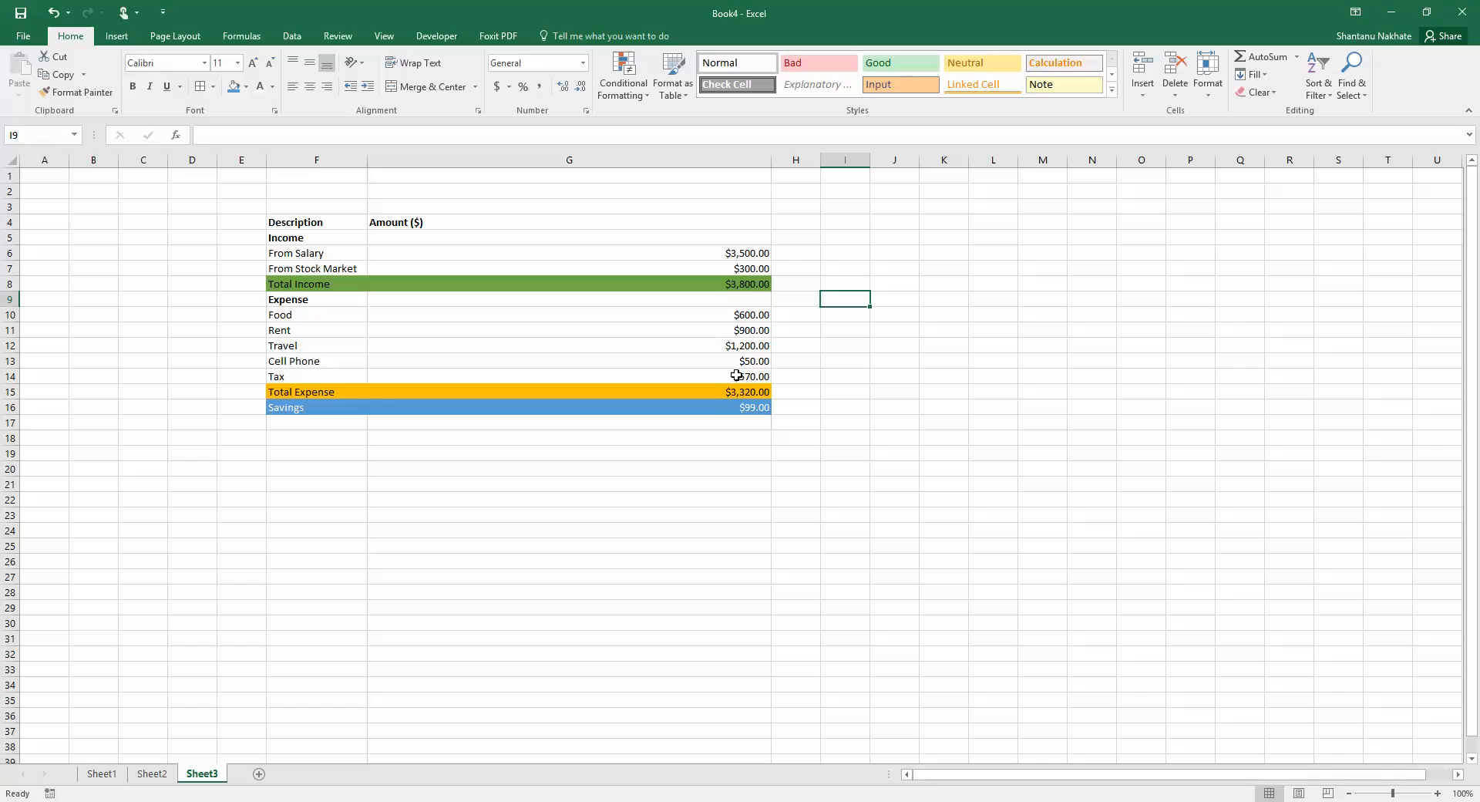
{"action": "left_click", "coordinate": [752, 404]}
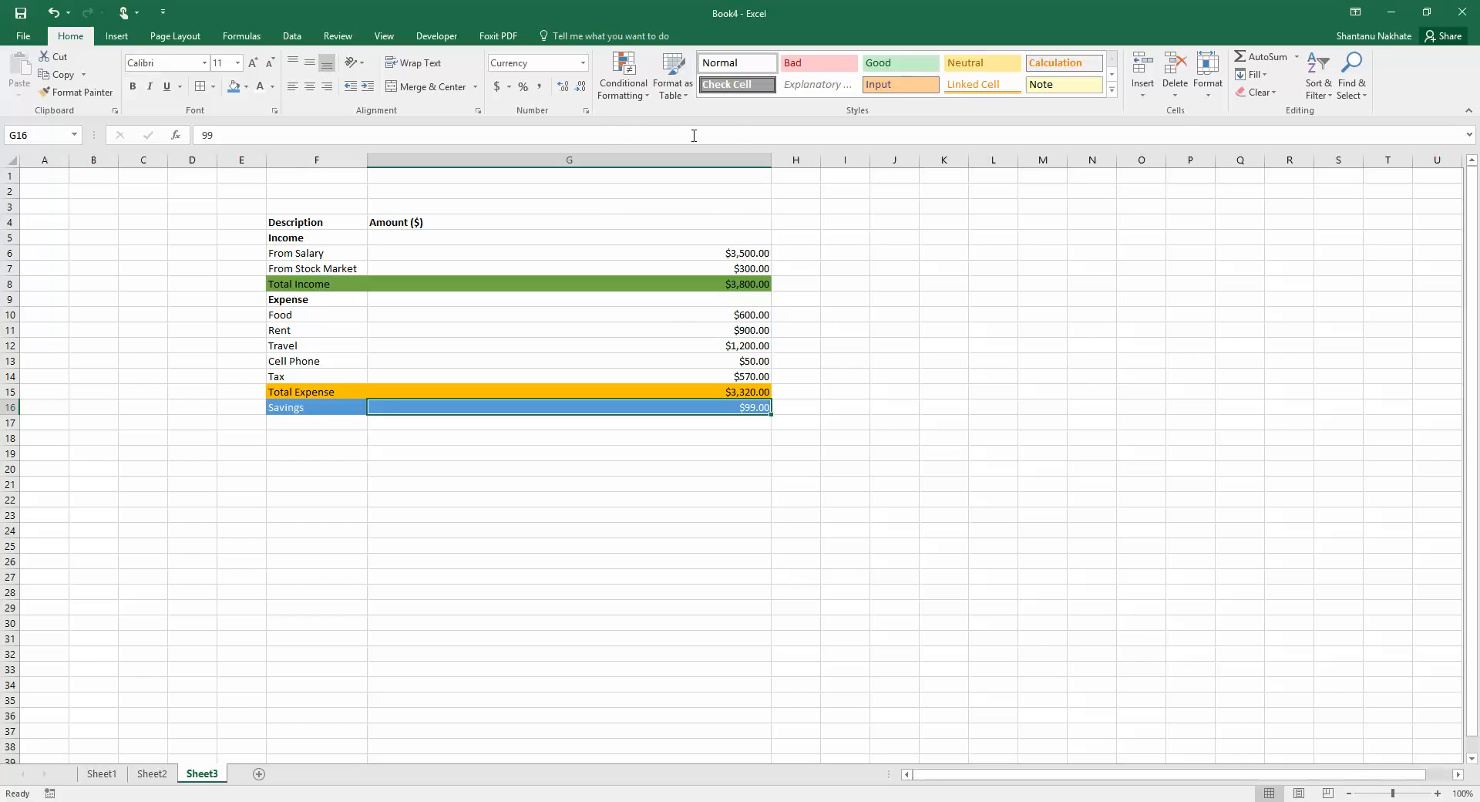
{"action": "left_click", "coordinate": [637, 84]}
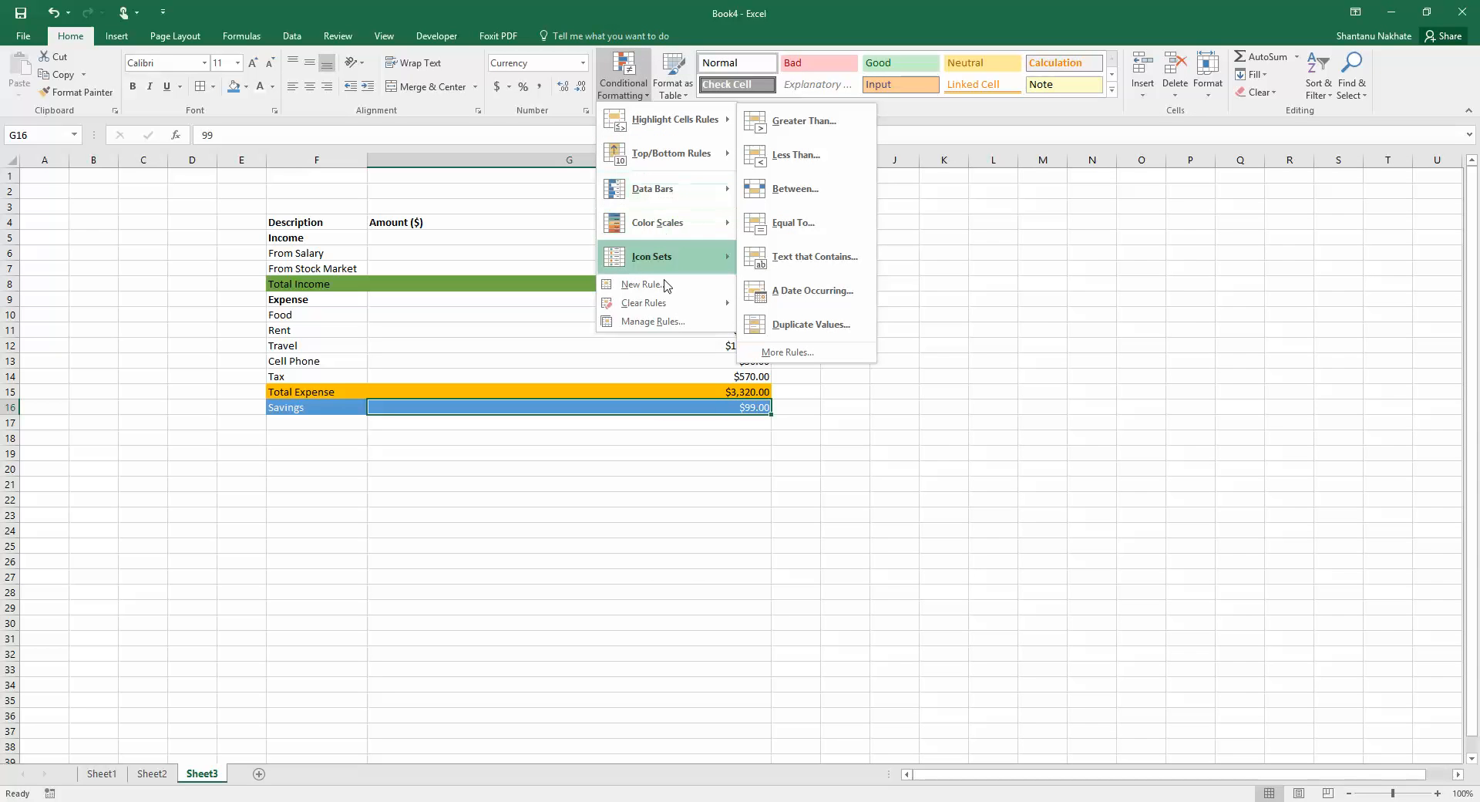
{"action": "left_click", "coordinate": [556, 437]}
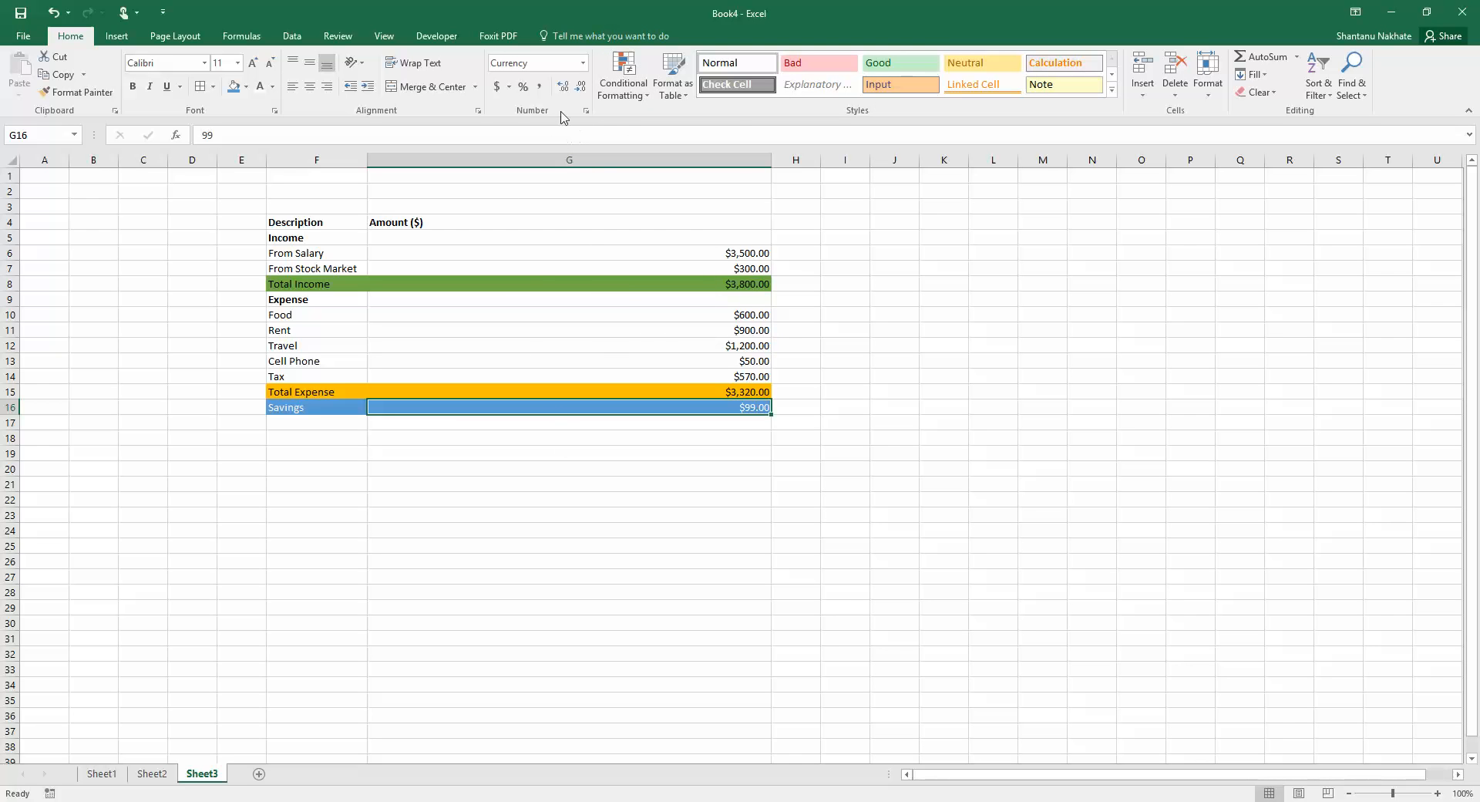
{"action": "left_click", "coordinate": [619, 98]}
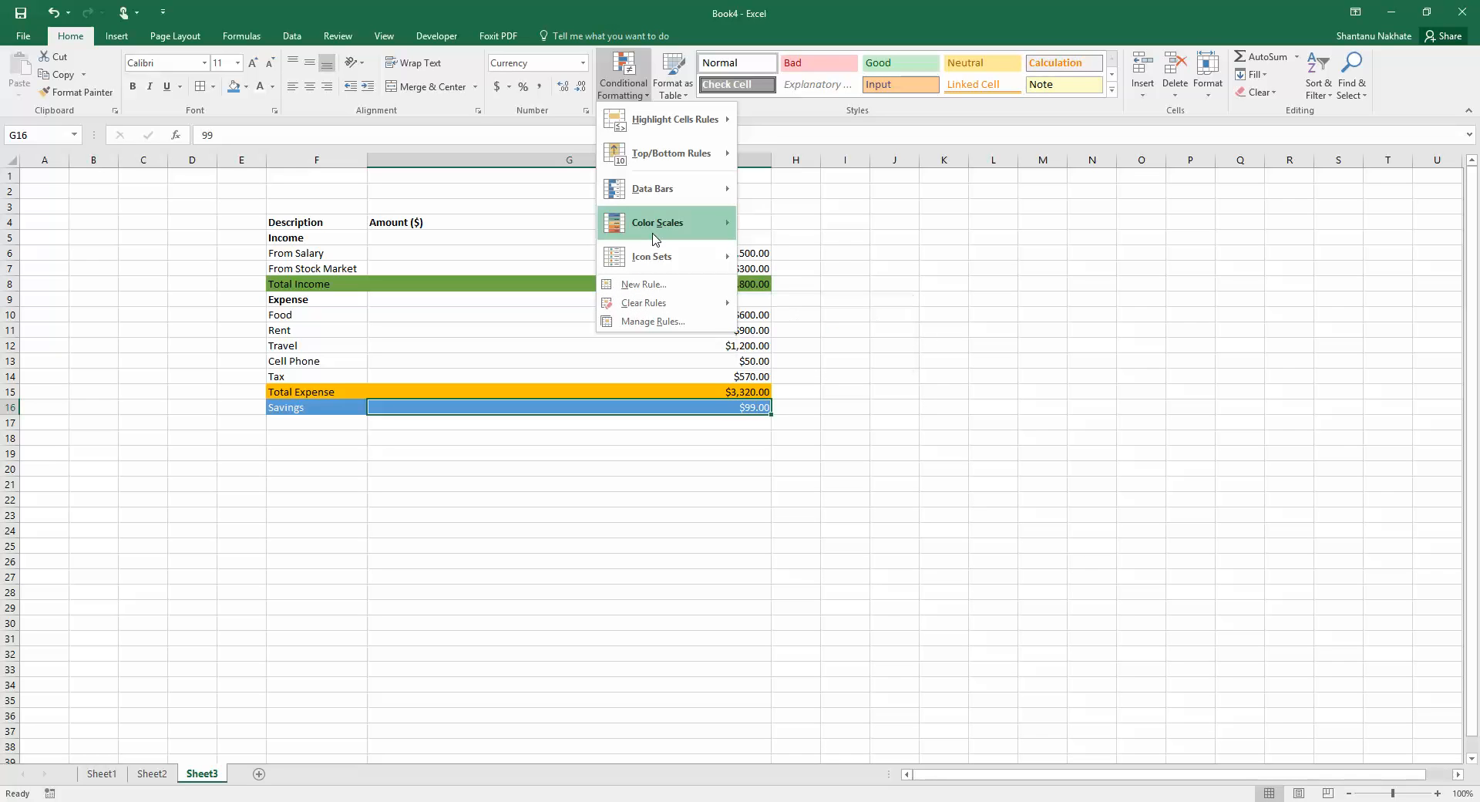
{"action": "mouse_move", "coordinate": [655, 237]}
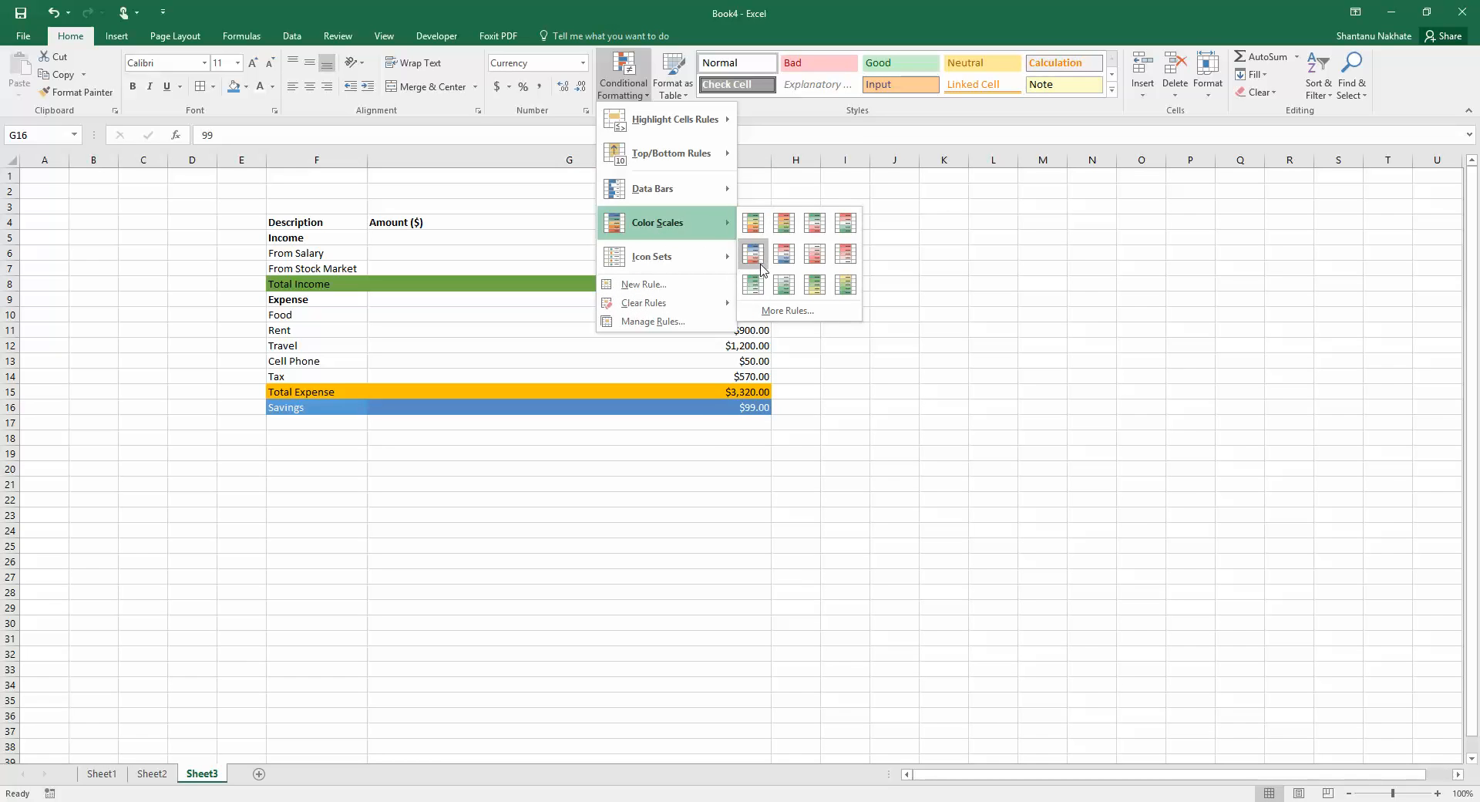
{"action": "left_click", "coordinate": [558, 307]}
Apply the green-yellow-red colour scale to the five expense amounts
{"action": "left_click_drag", "start_coordinate": [559, 312], "coordinate": [571, 383]}
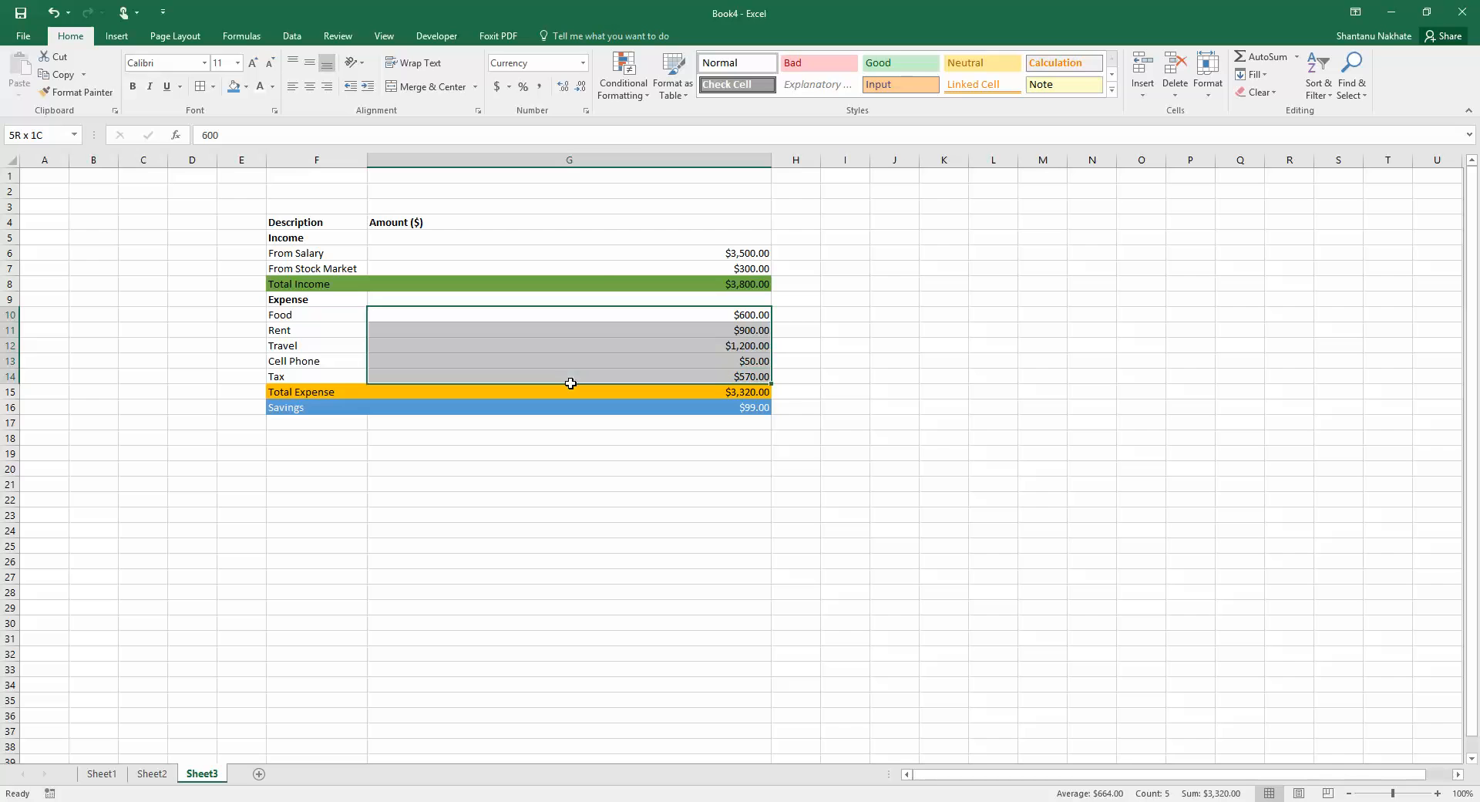
{"action": "left_click", "coordinate": [623, 83]}
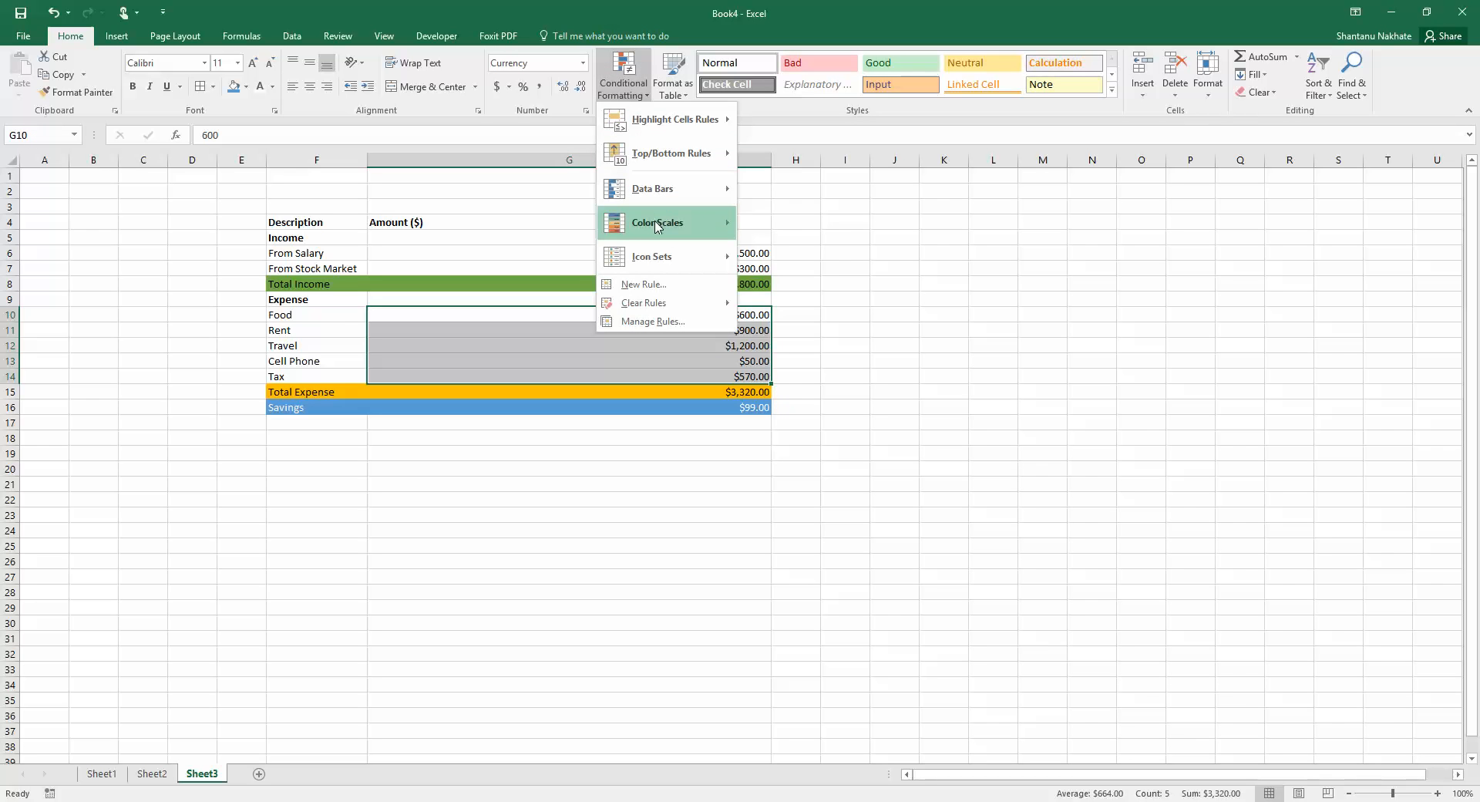
{"action": "mouse_move", "coordinate": [657, 225]}
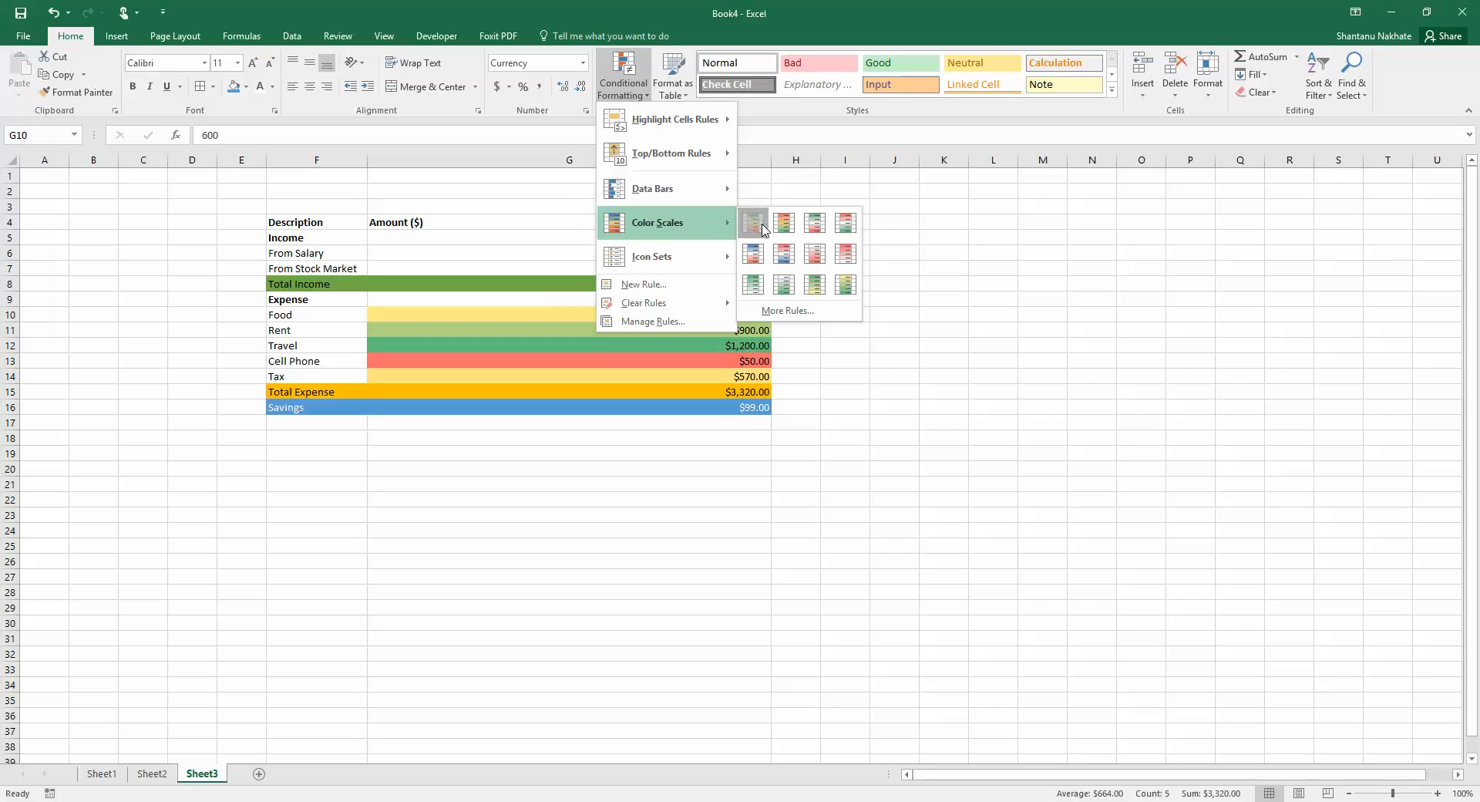
{"action": "left_click", "coordinate": [762, 229]}
{"action": "left_click", "coordinate": [794, 336]}
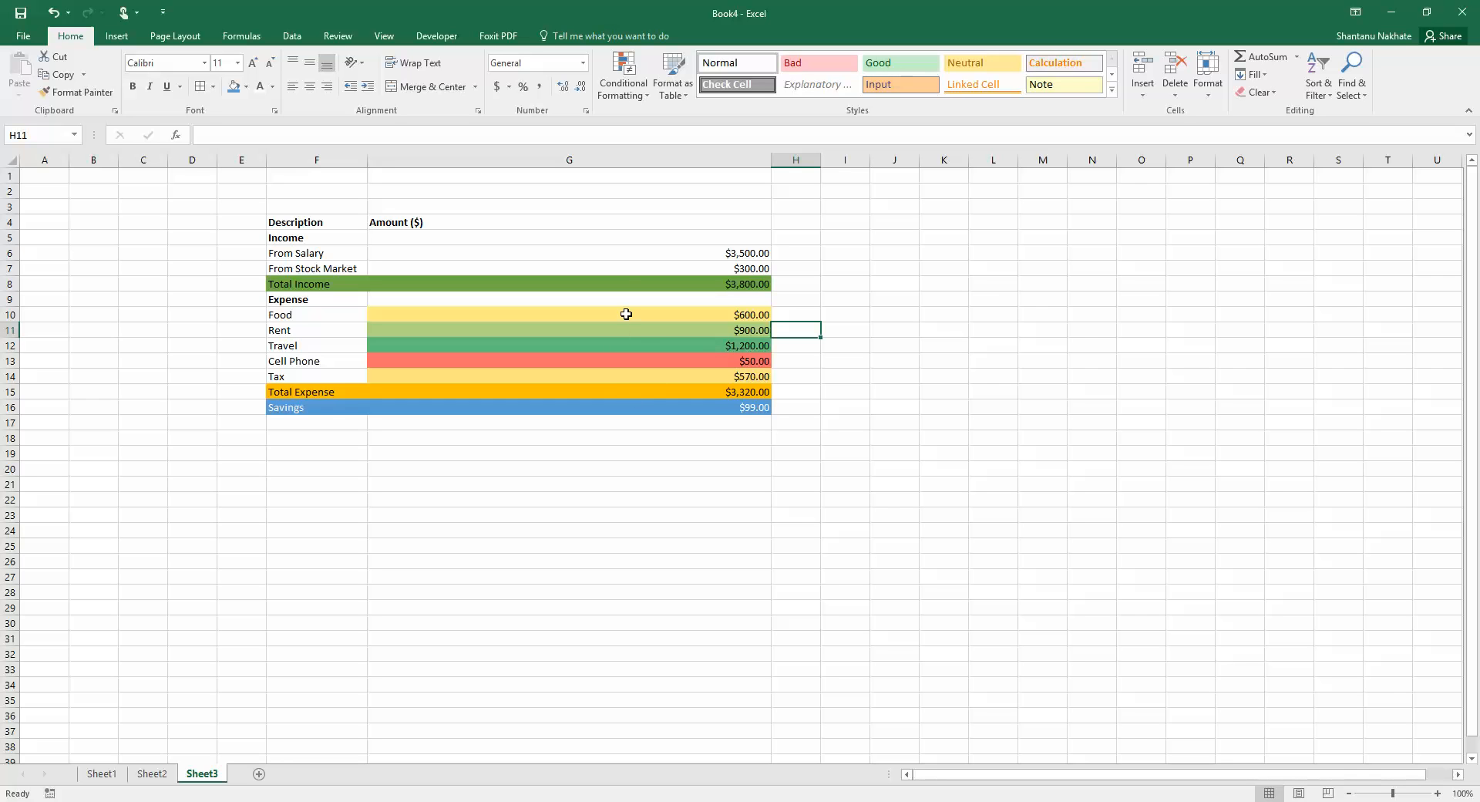
Clear all conditional formatting rules from the entire sheet again
{"action": "left_click", "coordinate": [624, 77]}
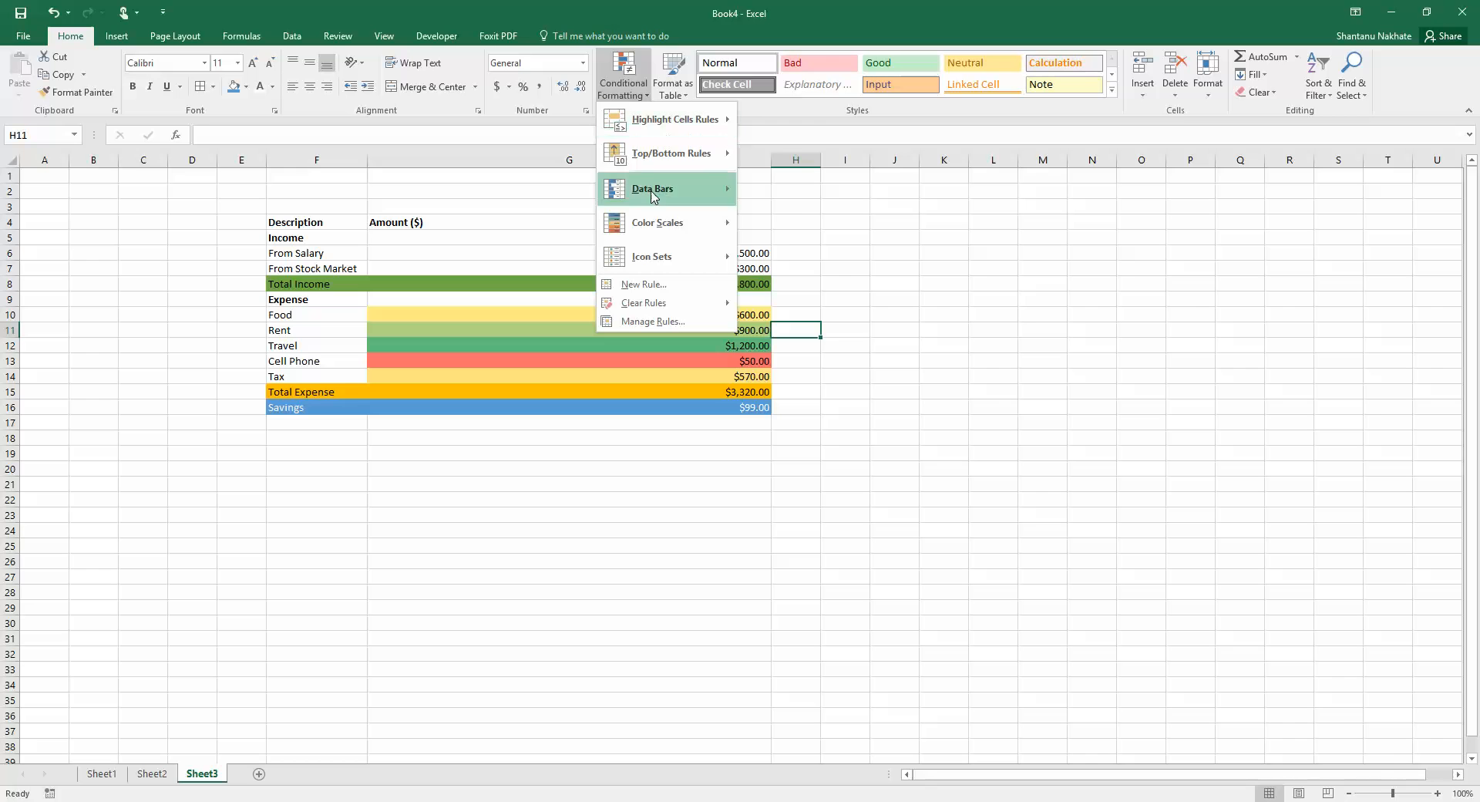
{"action": "mouse_move", "coordinate": [653, 227]}
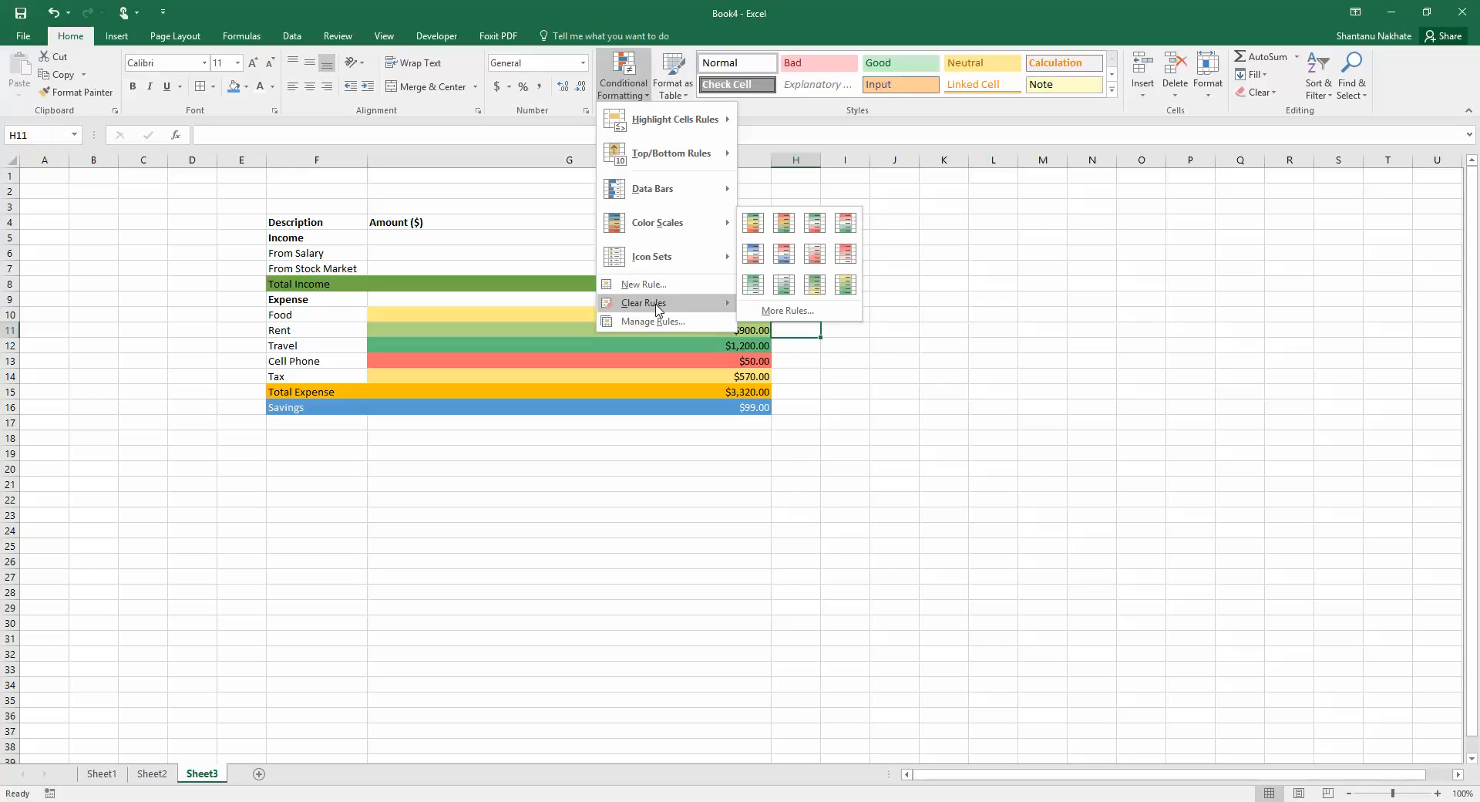
{"action": "mouse_move", "coordinate": [667, 202]}
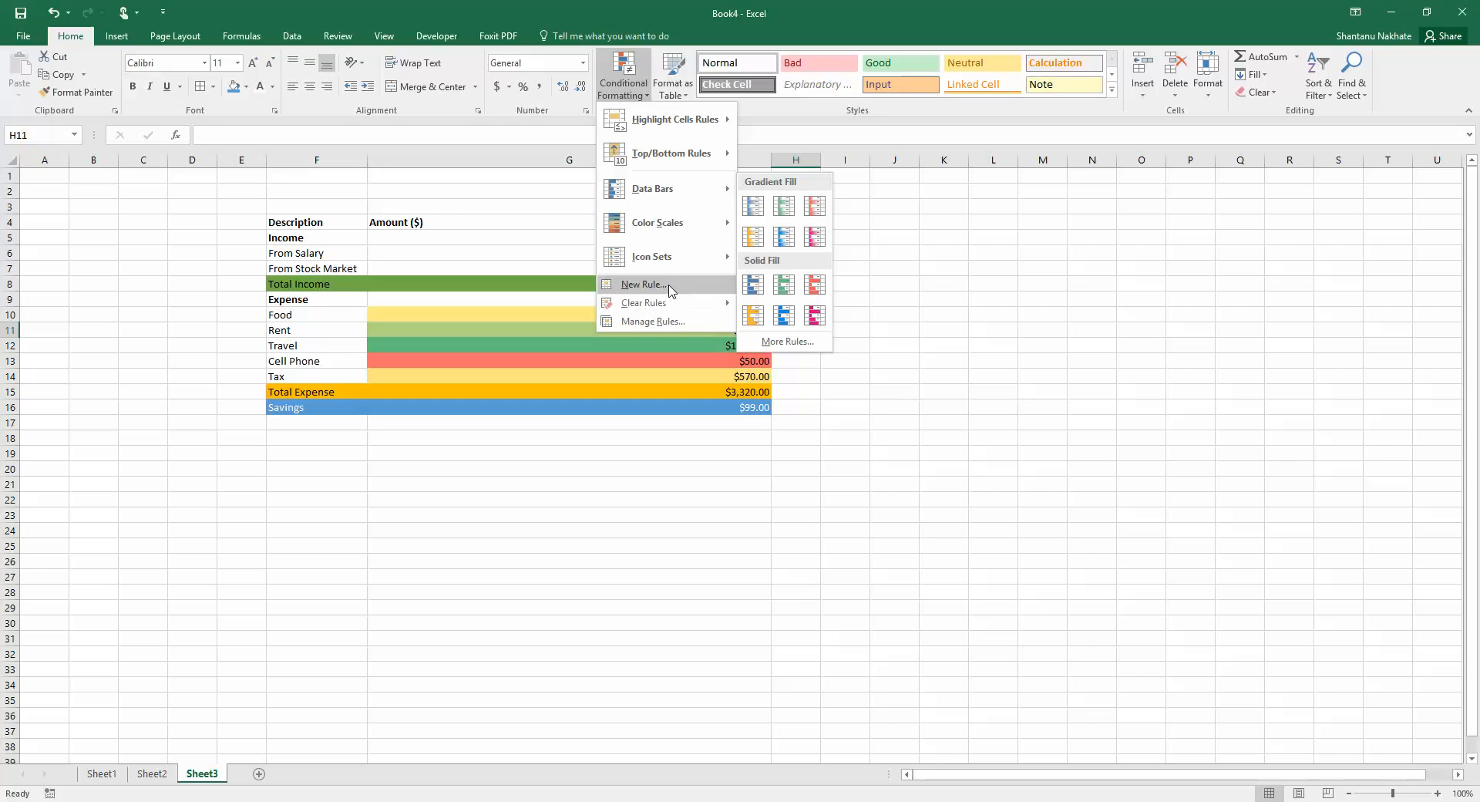
{"action": "mouse_move", "coordinate": [653, 308]}
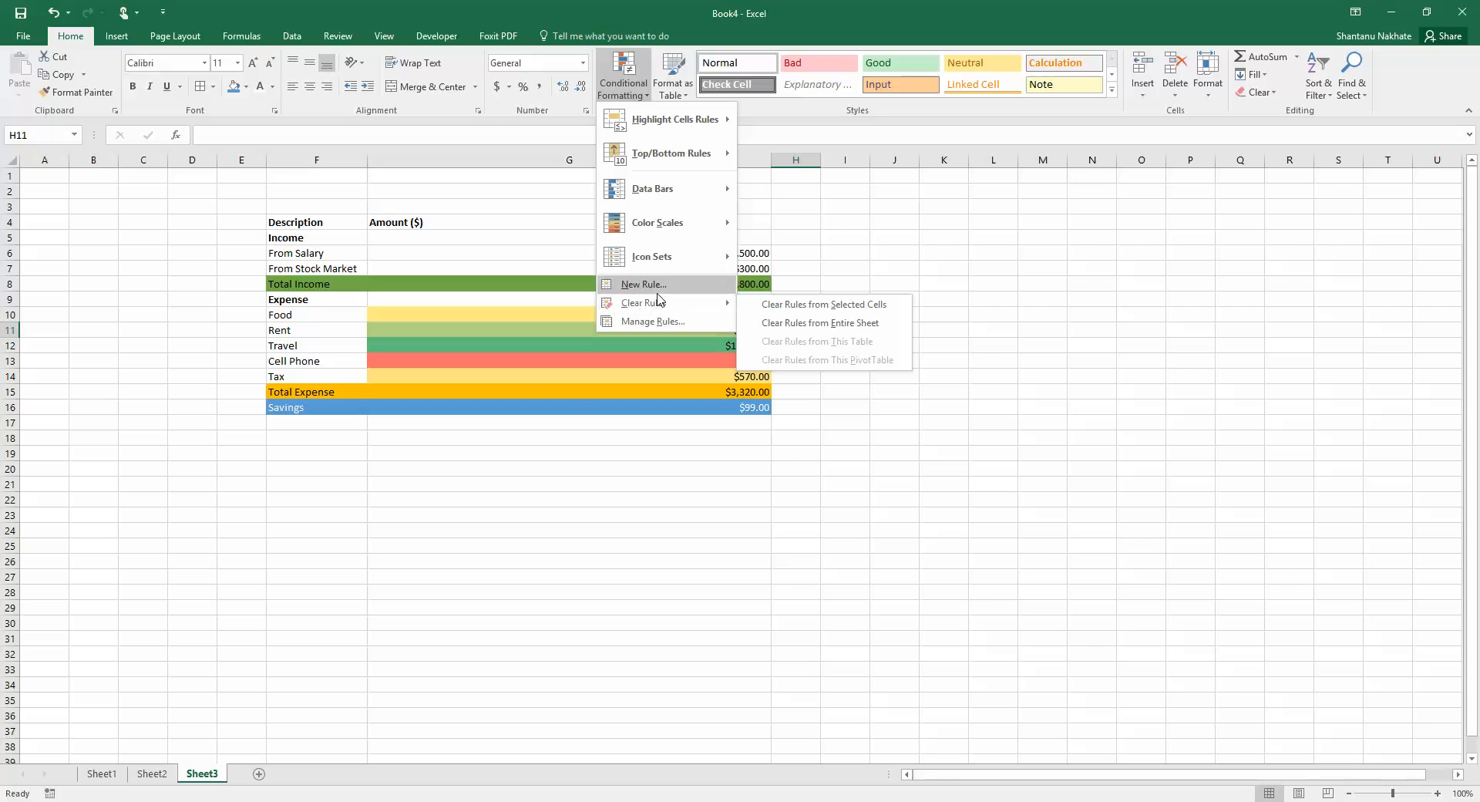
{"action": "left_click", "coordinate": [809, 330]}
Create a new conditional formatting rule for the five expense amounts that formats values above the average
{"action": "left_click_drag", "start_coordinate": [658, 314], "coordinate": [667, 389]}
{"action": "left_click", "coordinate": [666, 390]}
{"action": "left_click_drag", "start_coordinate": [666, 322], "coordinate": [669, 375]}
{"action": "left_click", "coordinate": [624, 85]}
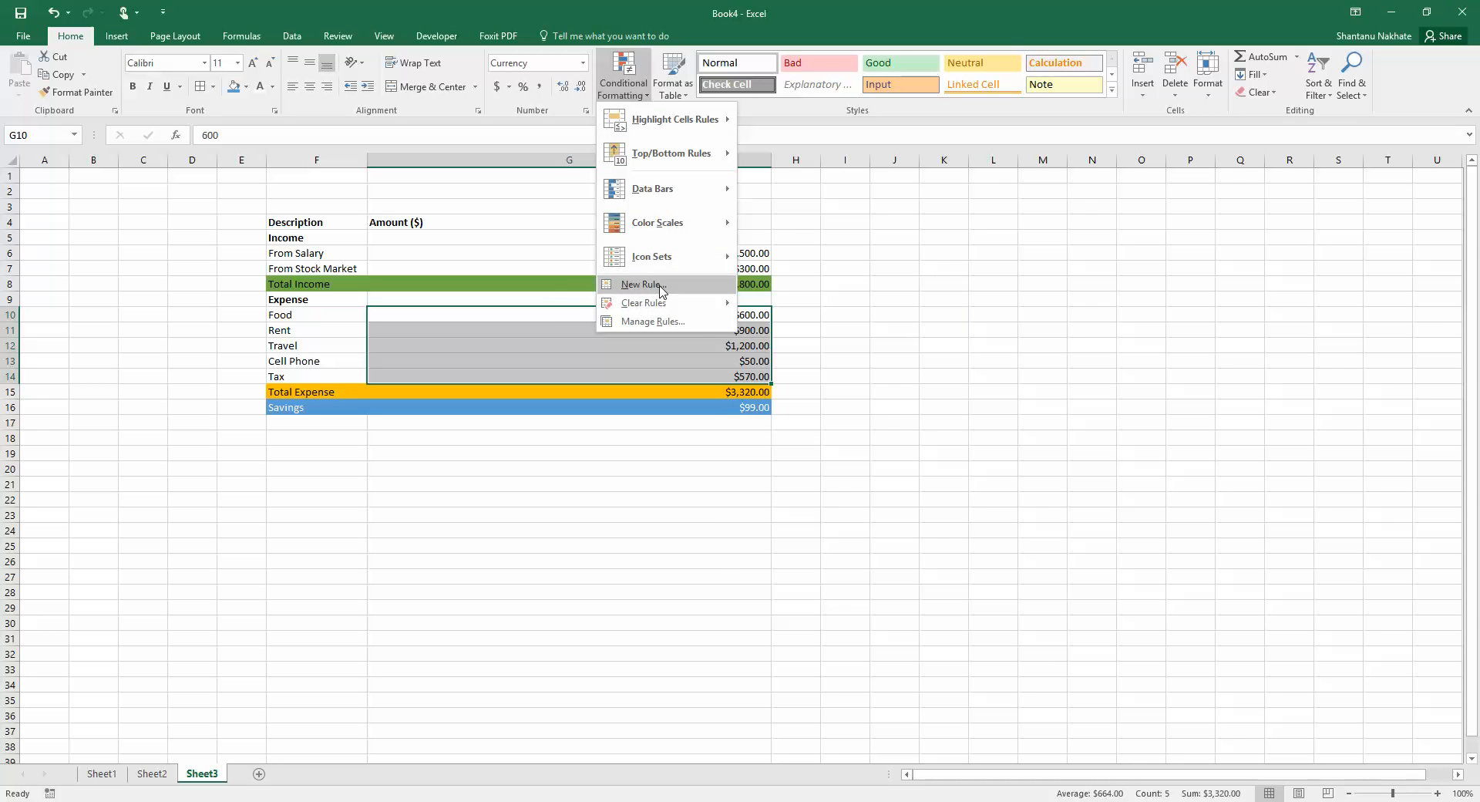
{"action": "left_click", "coordinate": [656, 285]}
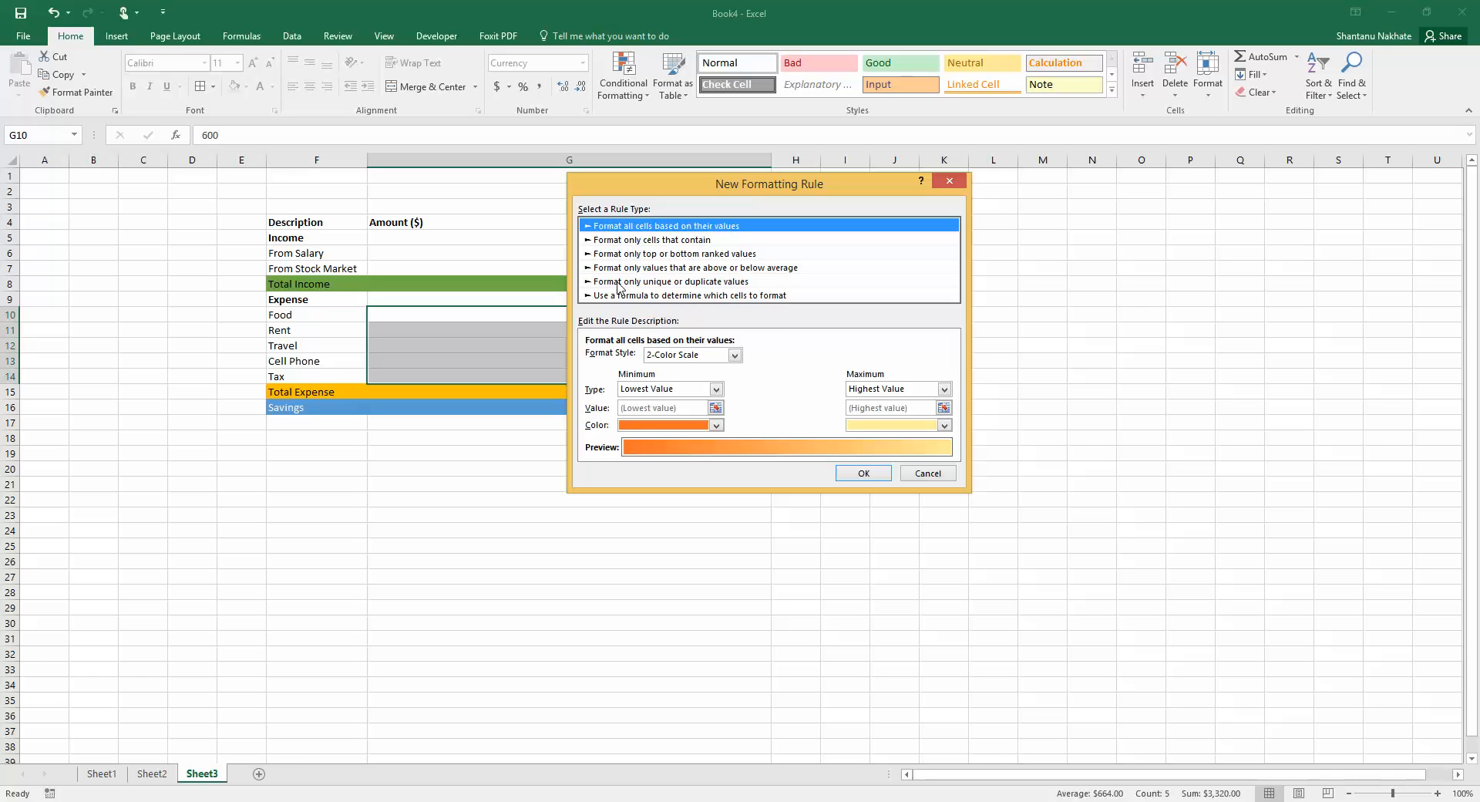
{"action": "left_click", "coordinate": [626, 241]}
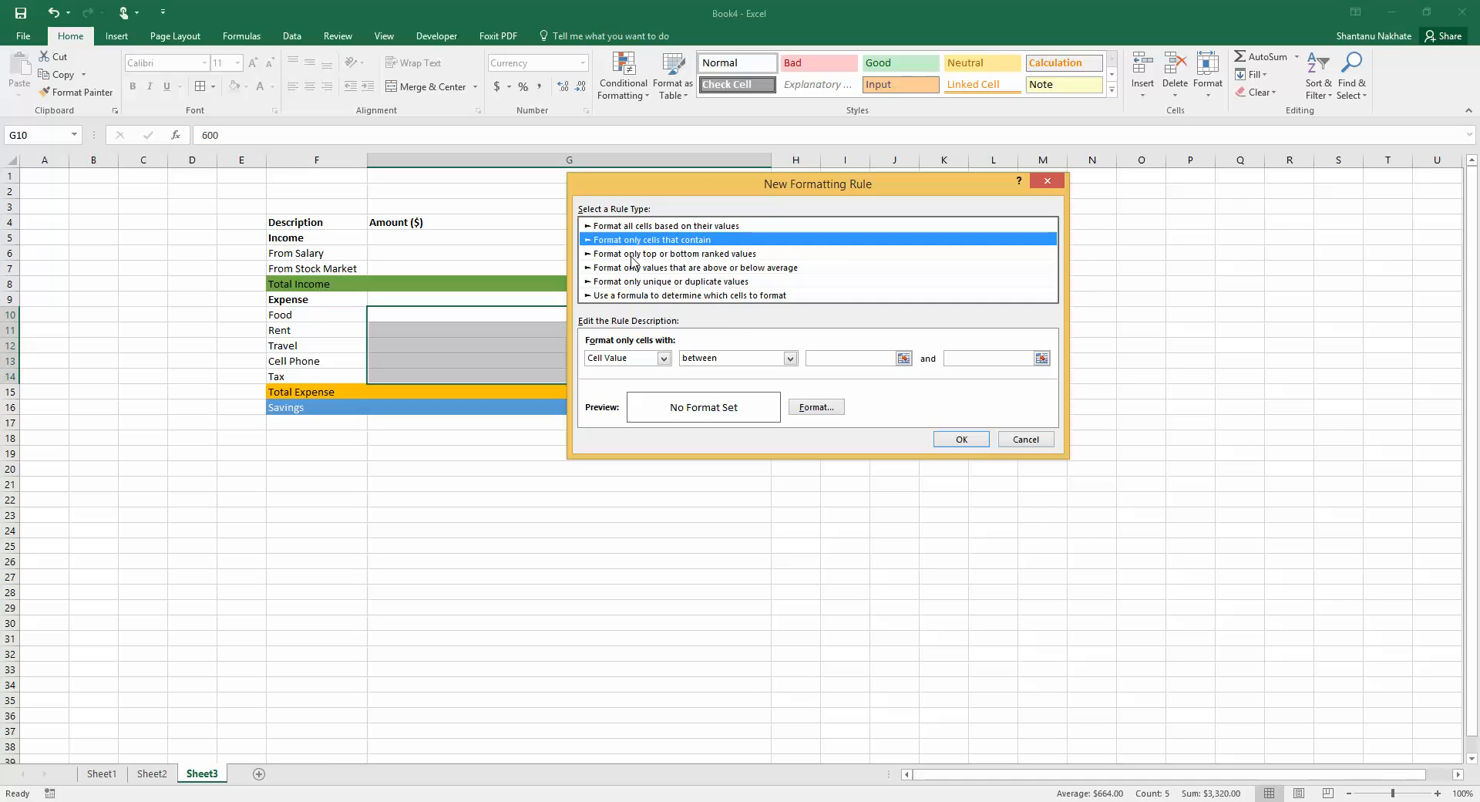
{"action": "left_click", "coordinate": [632, 256]}
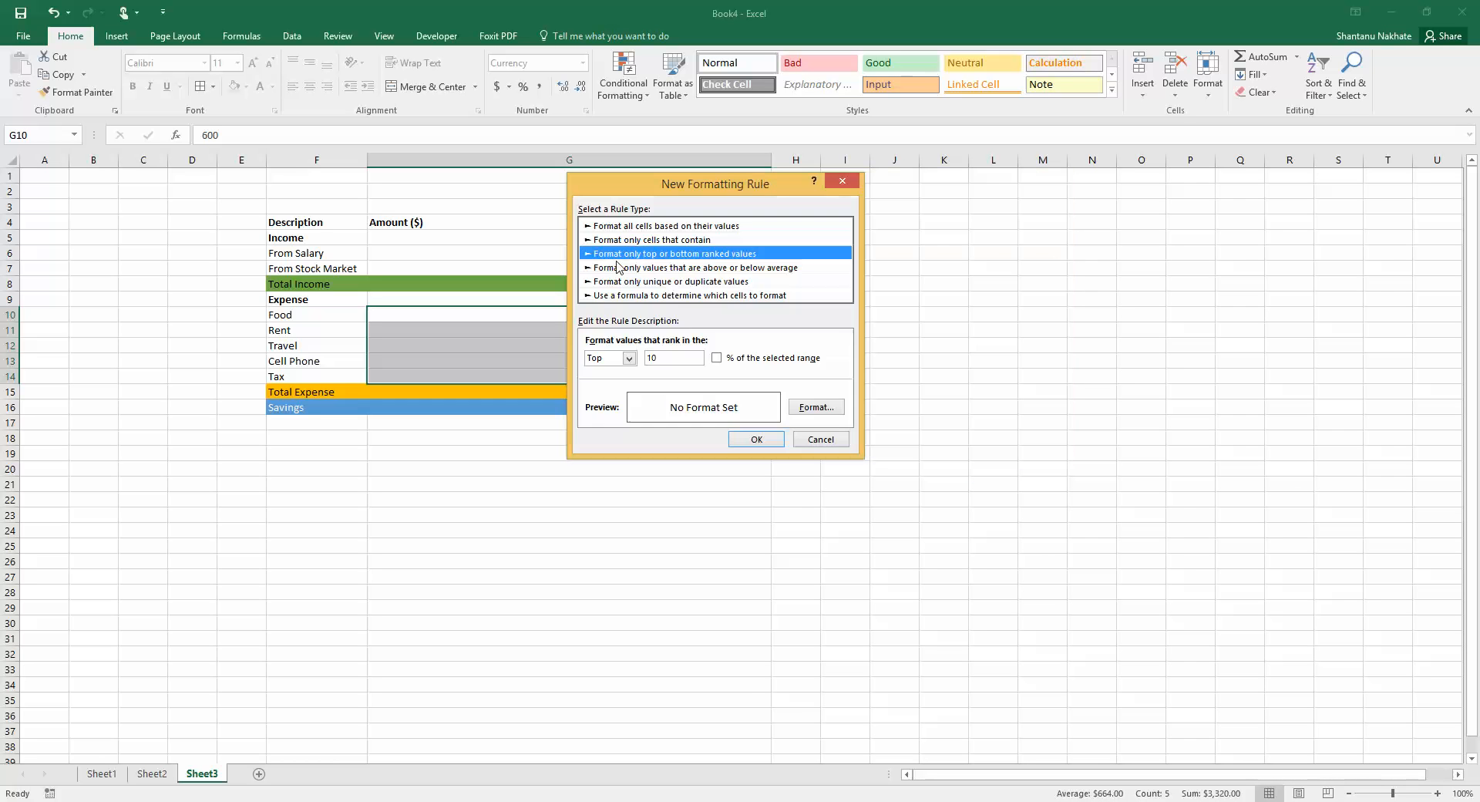
{"action": "left_click", "coordinate": [673, 270]}
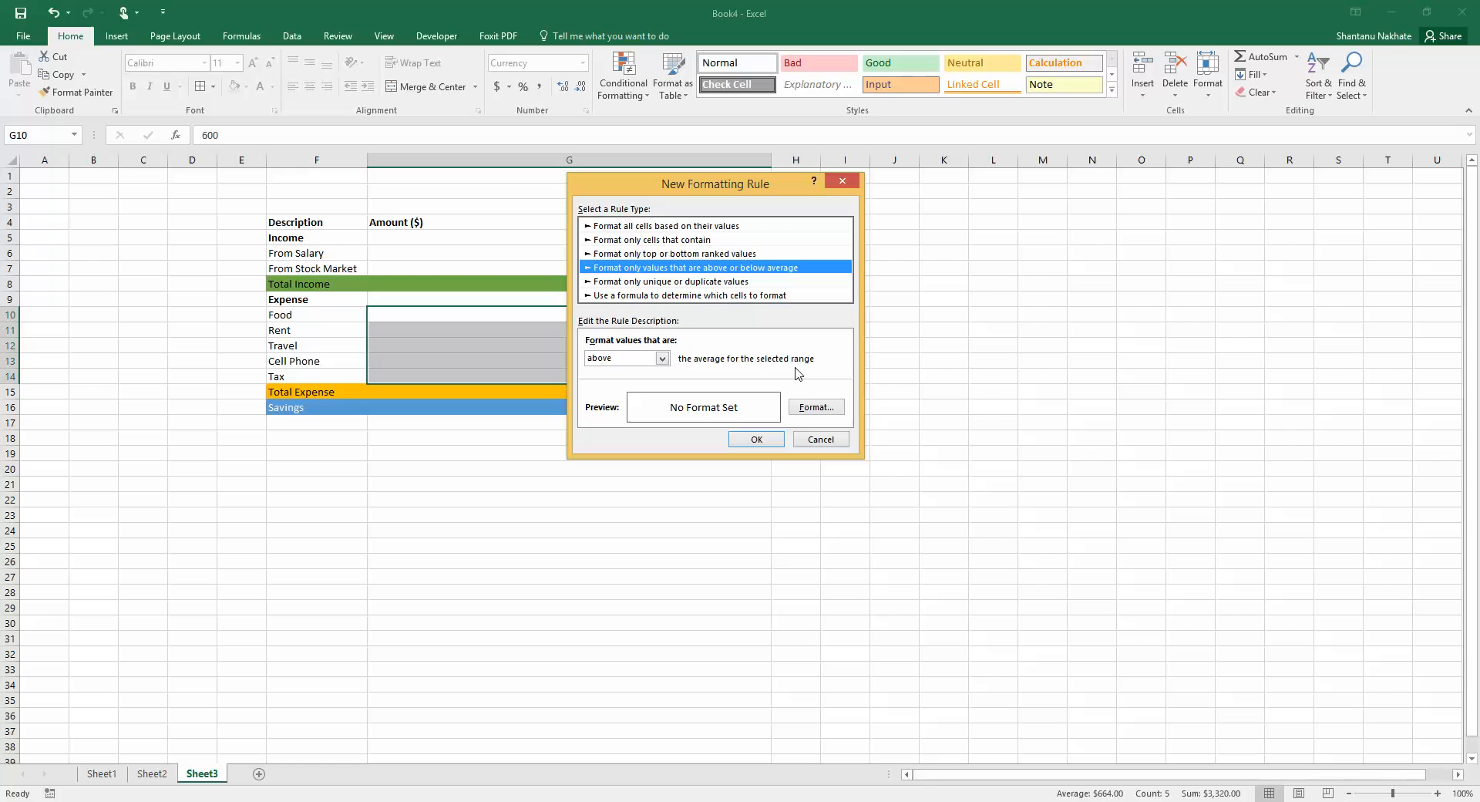
Give the above-average rule a green fill and apply it to the expense amounts
{"action": "left_click", "coordinate": [809, 407]}
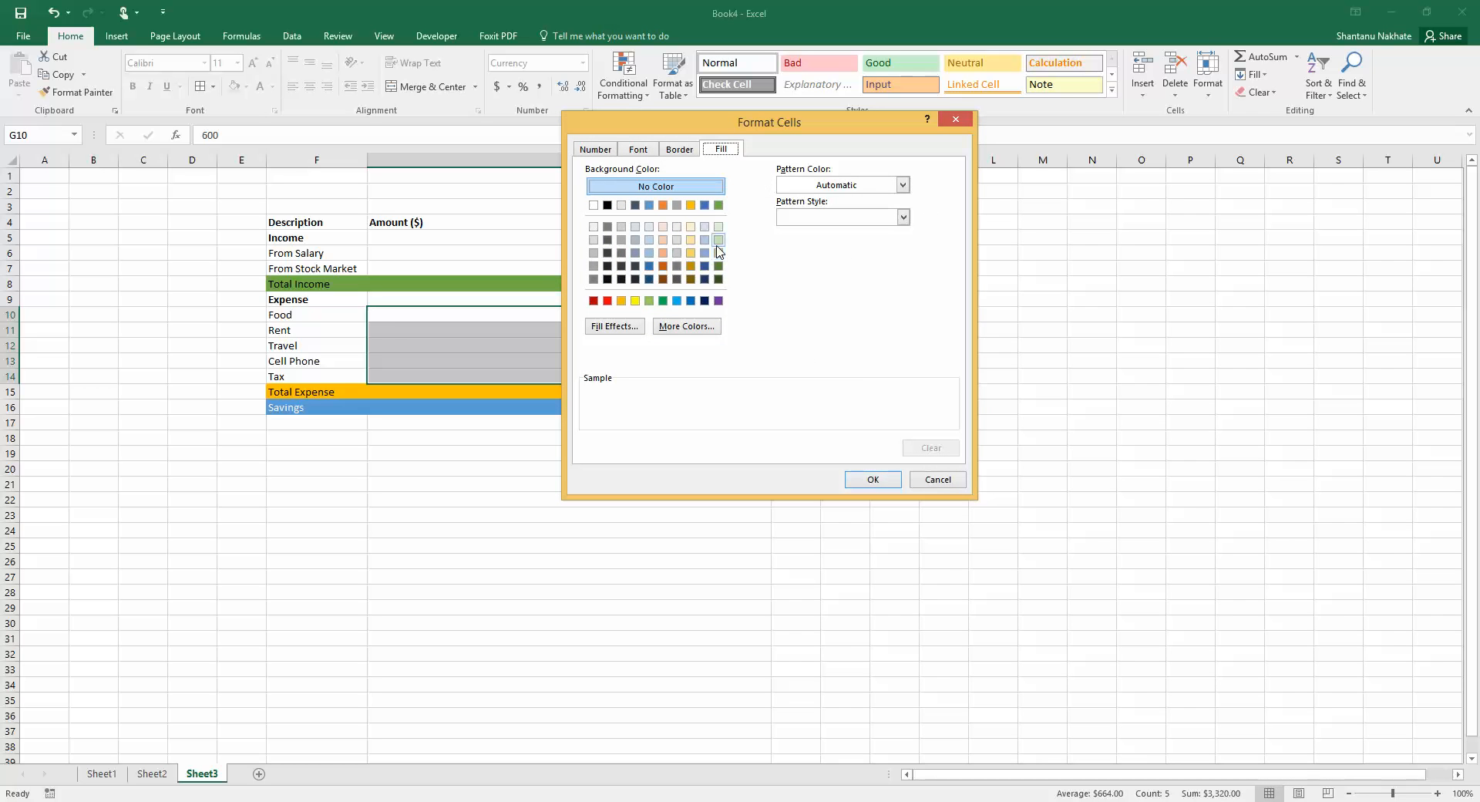
{"action": "left_click", "coordinate": [719, 206]}
{"action": "left_click", "coordinate": [871, 479]}
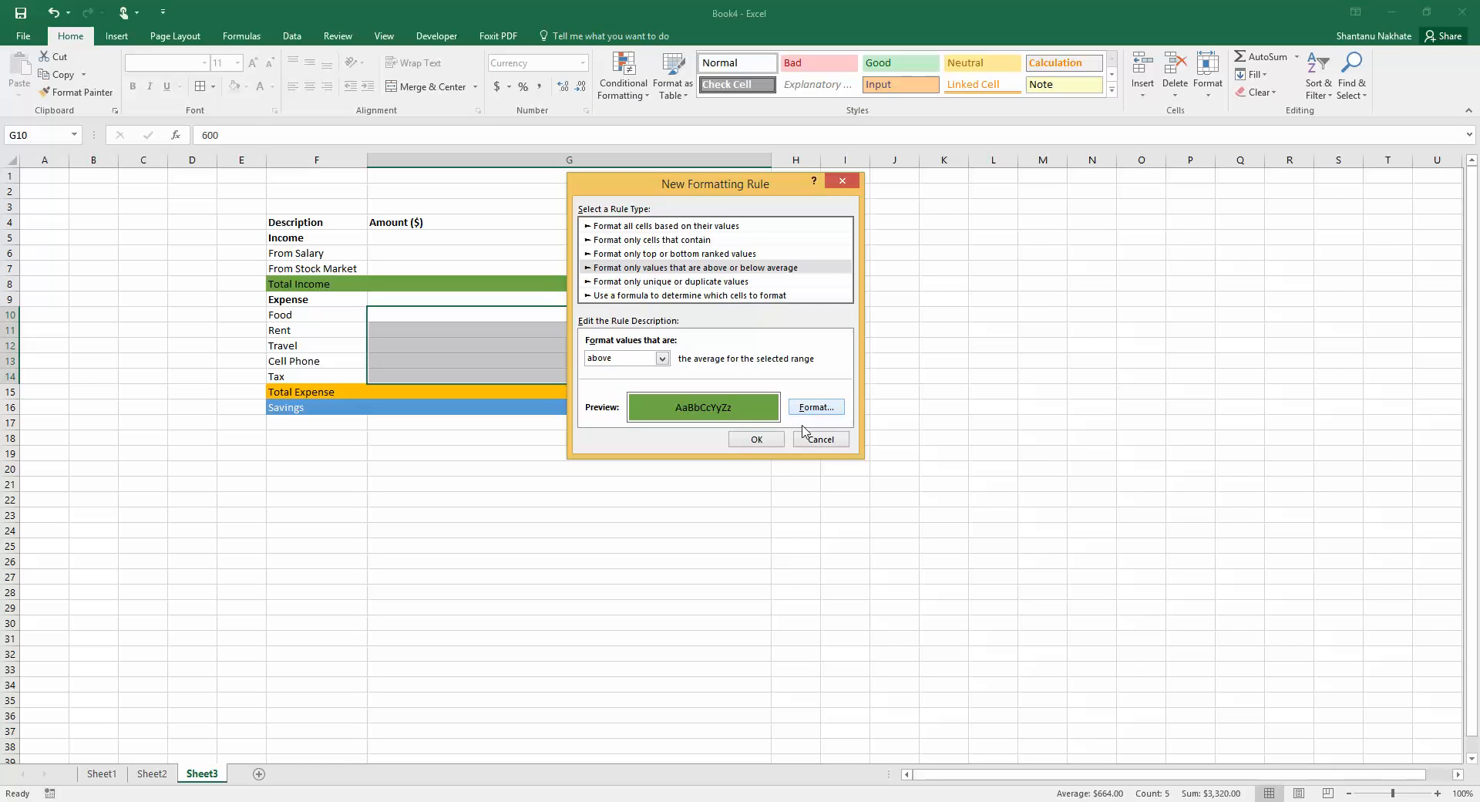
{"action": "left_click", "coordinate": [756, 439]}
{"action": "left_click", "coordinate": [845, 360]}
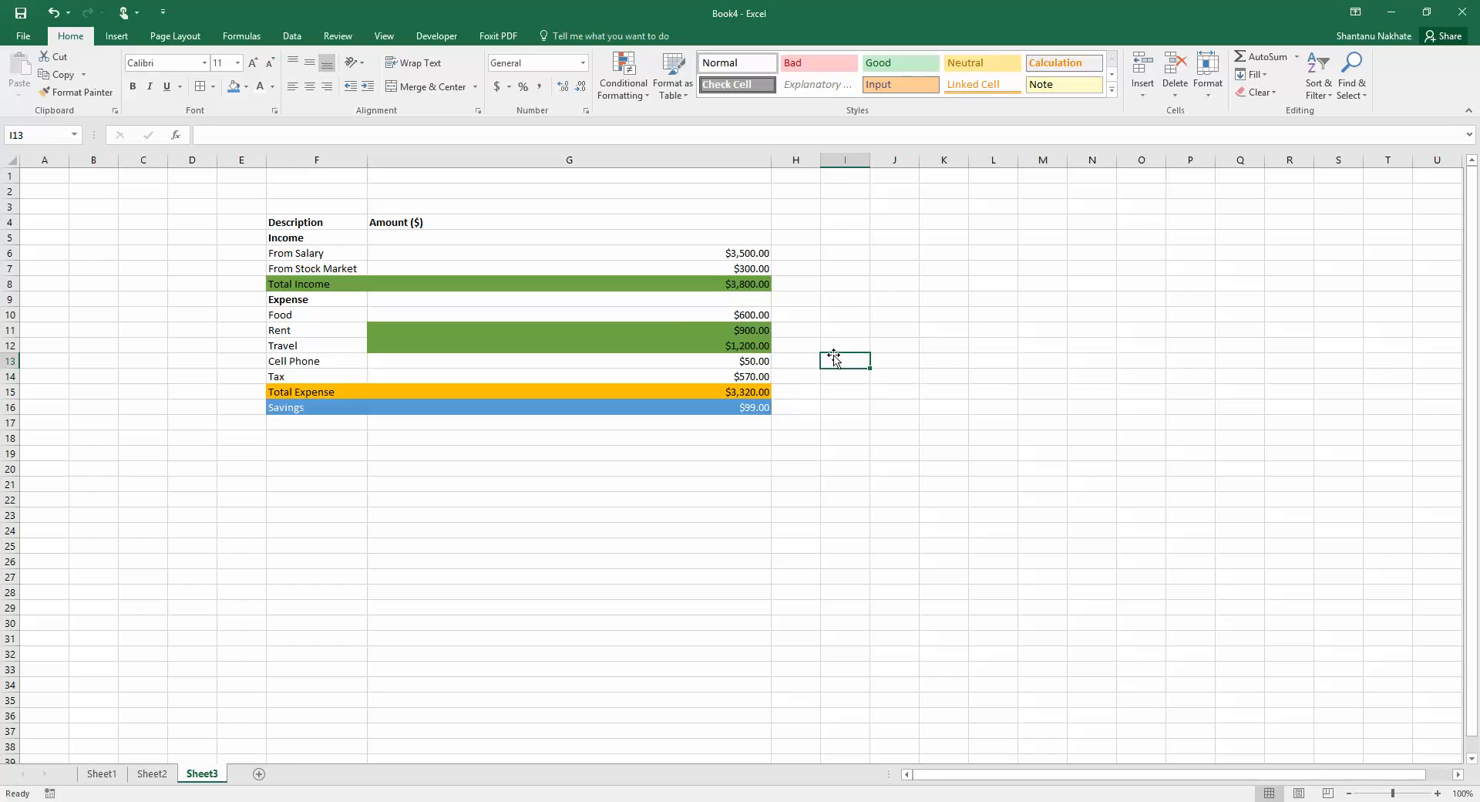
{"action": "left_click_drag", "start_coordinate": [741, 319], "coordinate": [744, 383]}
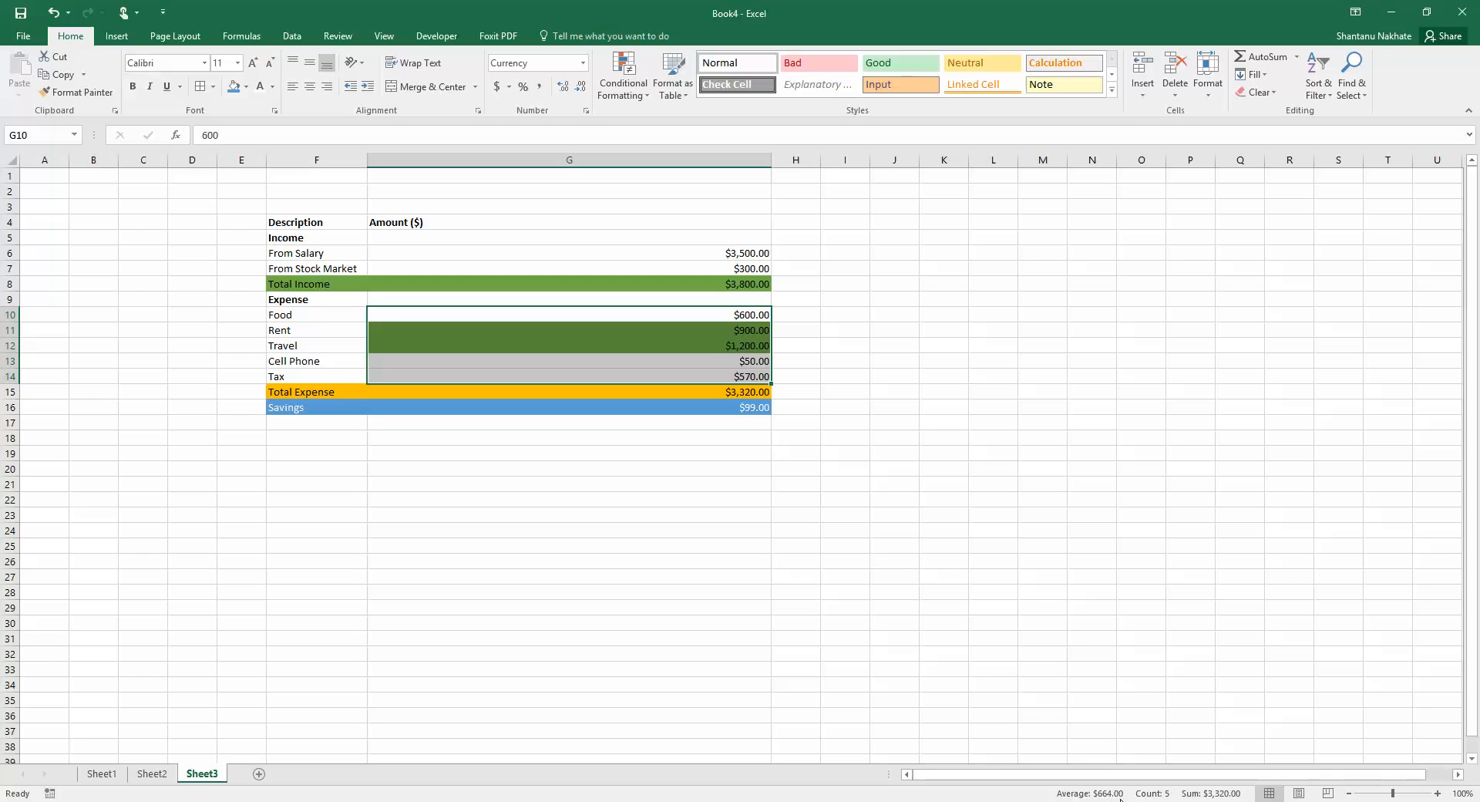
{"action": "left_click", "coordinate": [797, 344]}
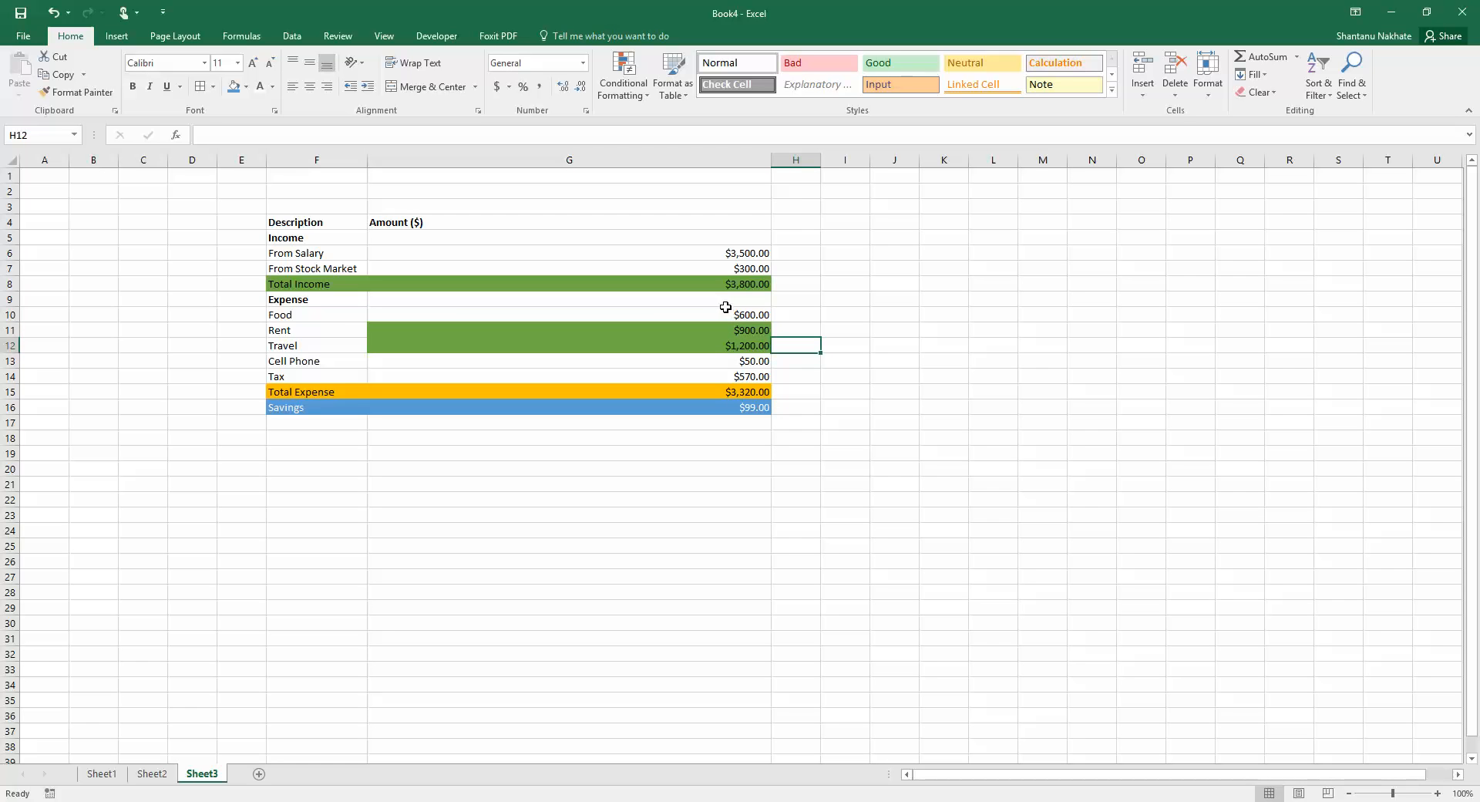